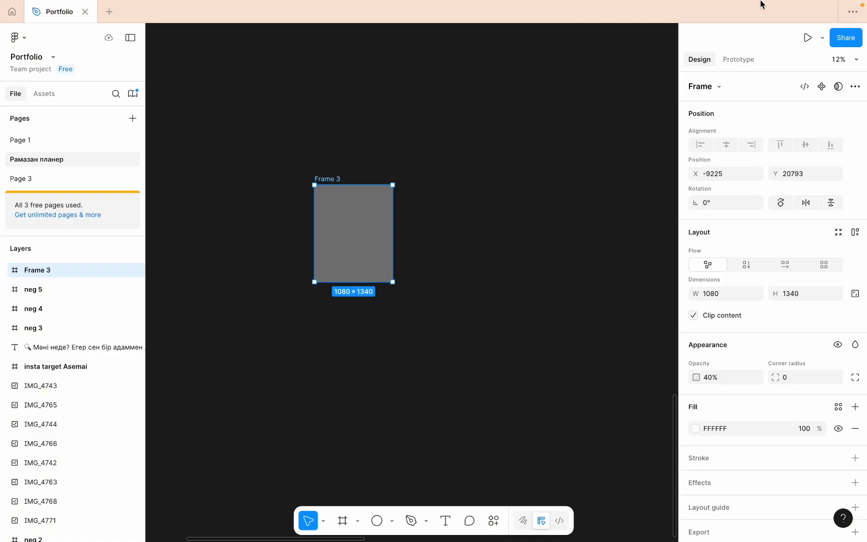
# - Go to the home view and look through the recently viewed files
pyautogui.click(11, 12)
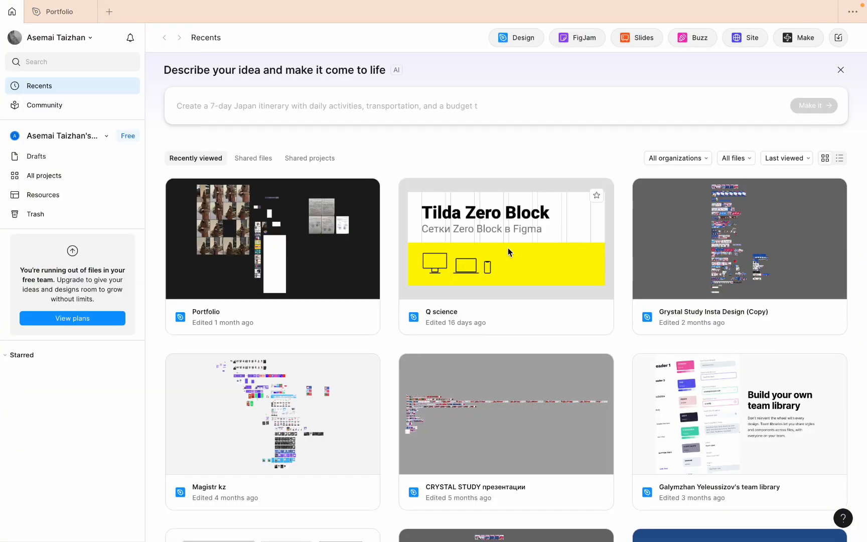
pyautogui.scroll(-6, 508, 251)
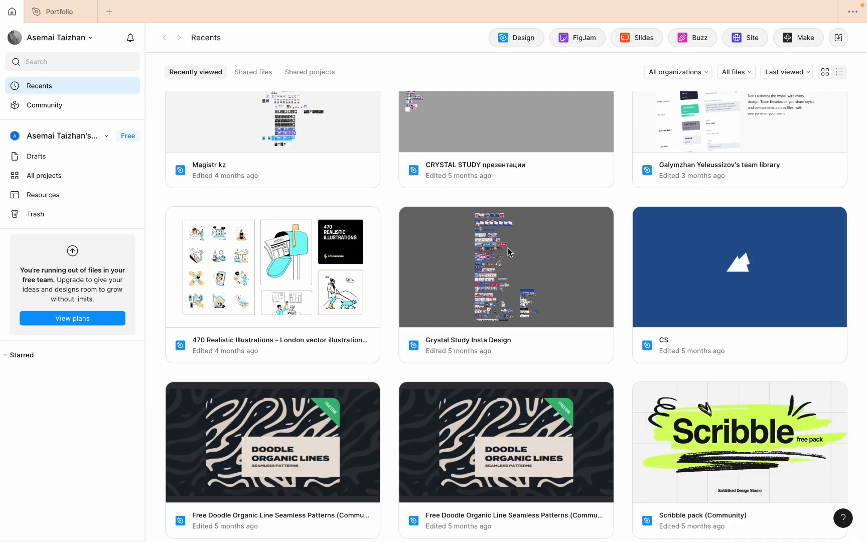
pyautogui.scroll(-6, 509, 249)
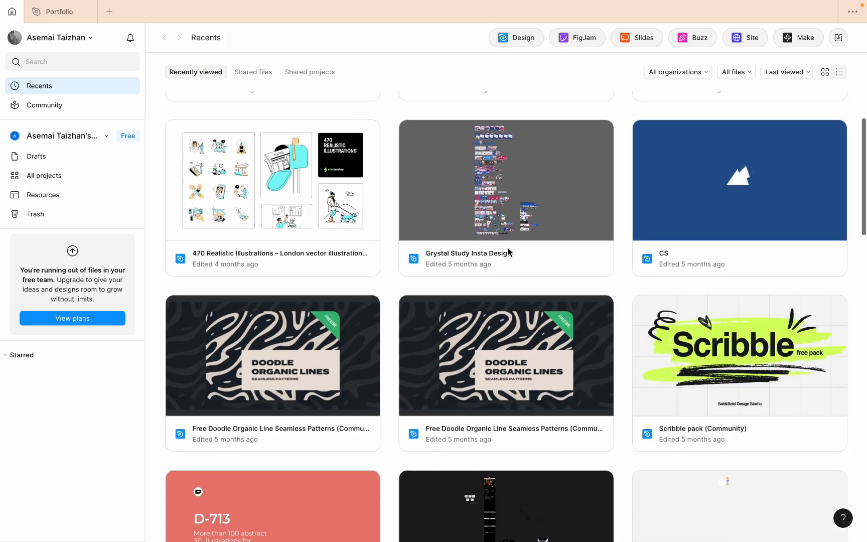
pyautogui.scroll(-5, 508, 251)
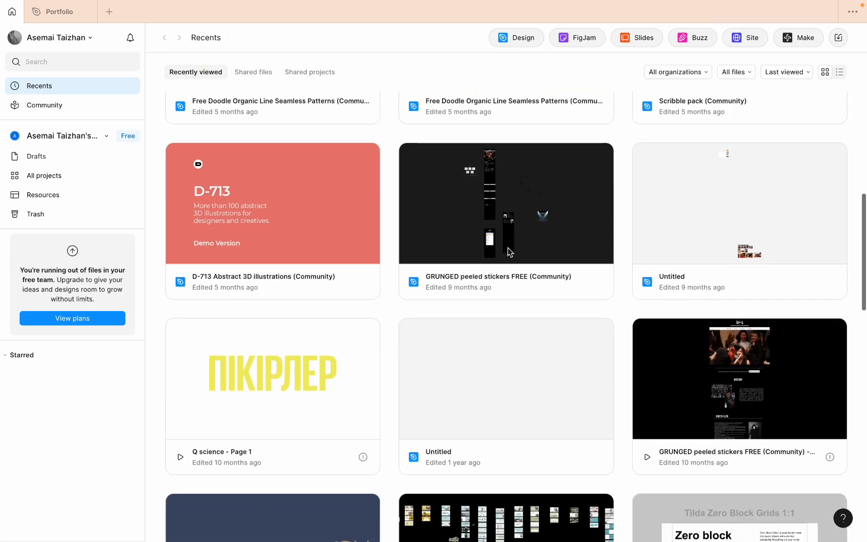
pyautogui.scroll(14, 508, 247)
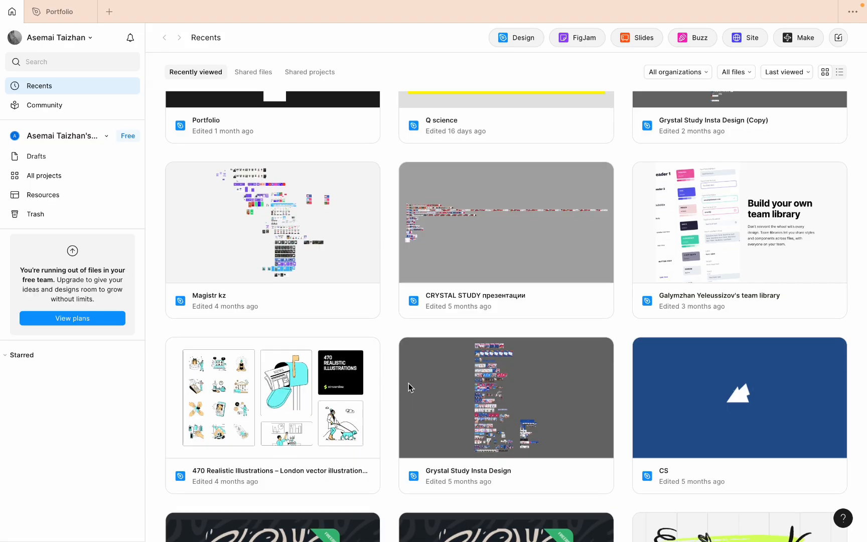
pyautogui.scroll(5, 409, 383)
pyautogui.scroll(2, 408, 383)
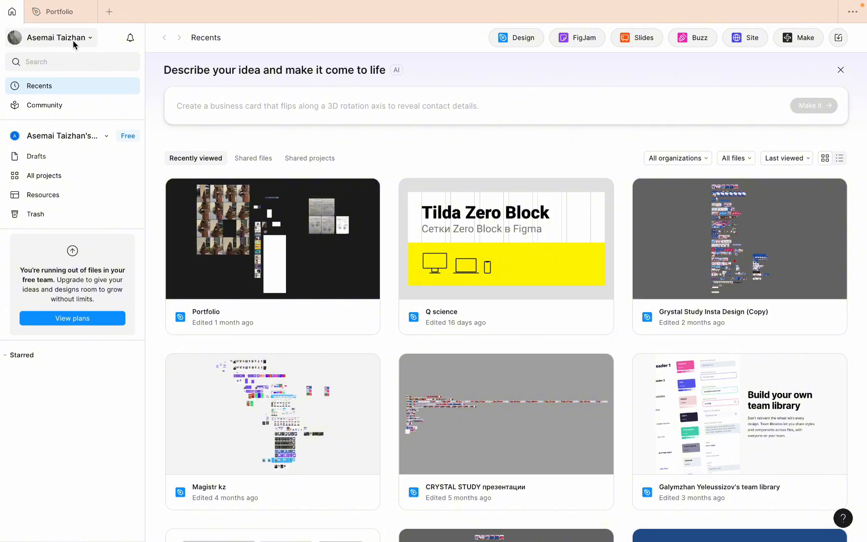
# - View the account menu options and return to the open Portfolio file
pyautogui.click(91, 40)
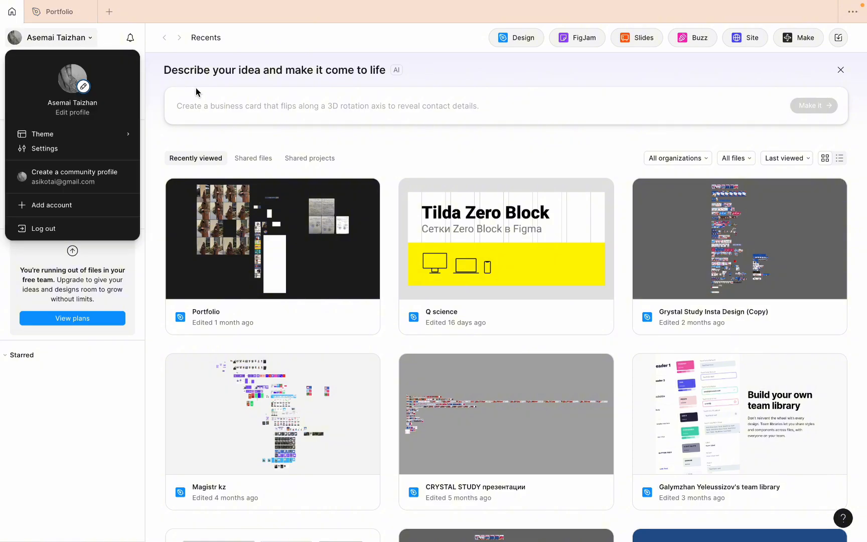
pyautogui.click(461, 71)
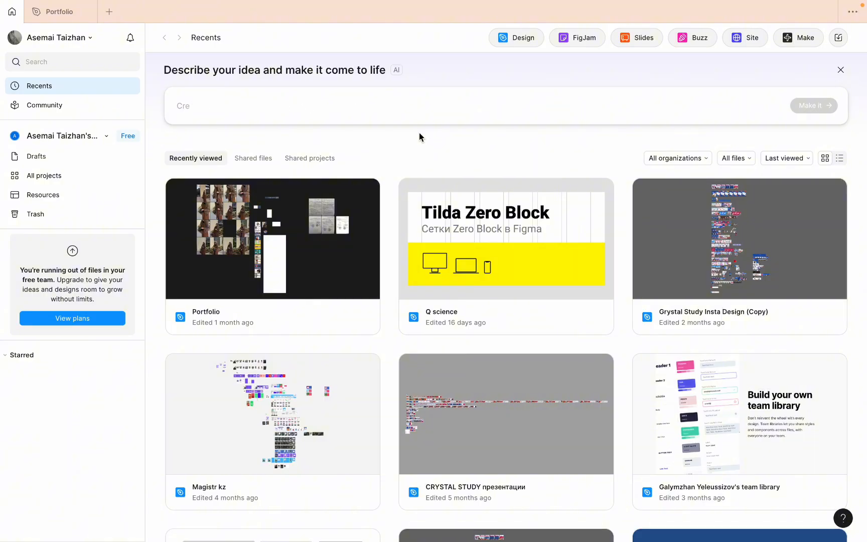
pyautogui.click(58, 13)
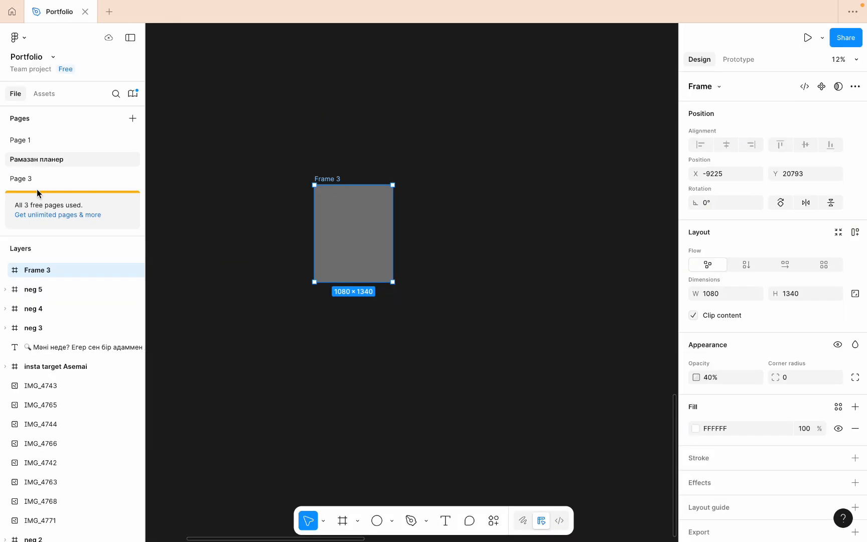
# - View the contents of Page 1 and Page 3, returning to the Рамазан планер page after each
pyautogui.click(47, 141)
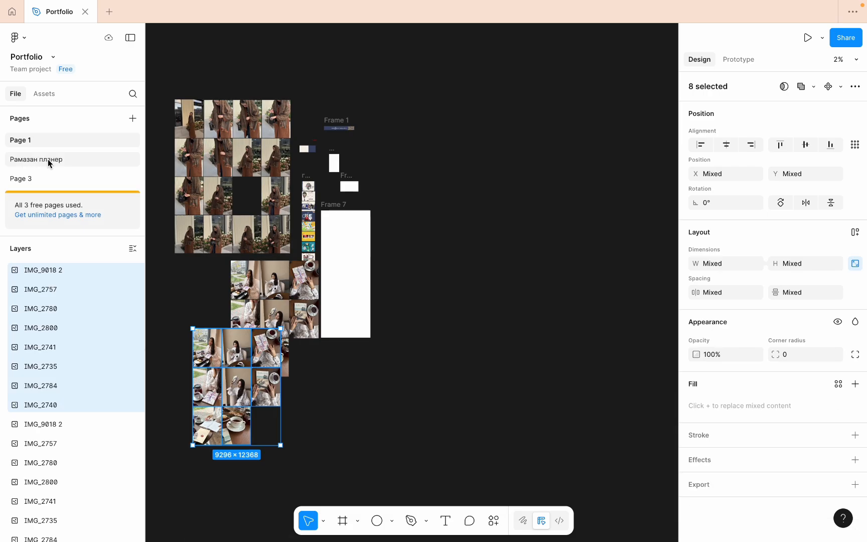
pyautogui.click(48, 159)
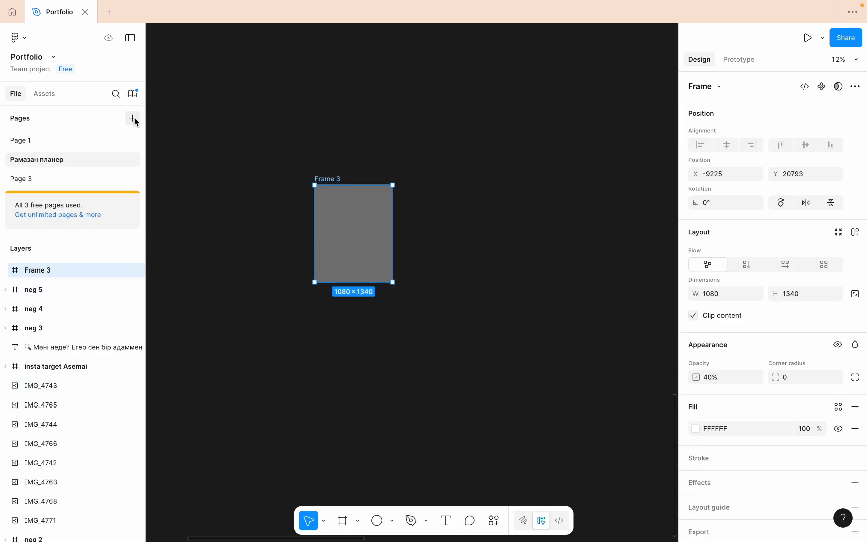
pyautogui.click(79, 175)
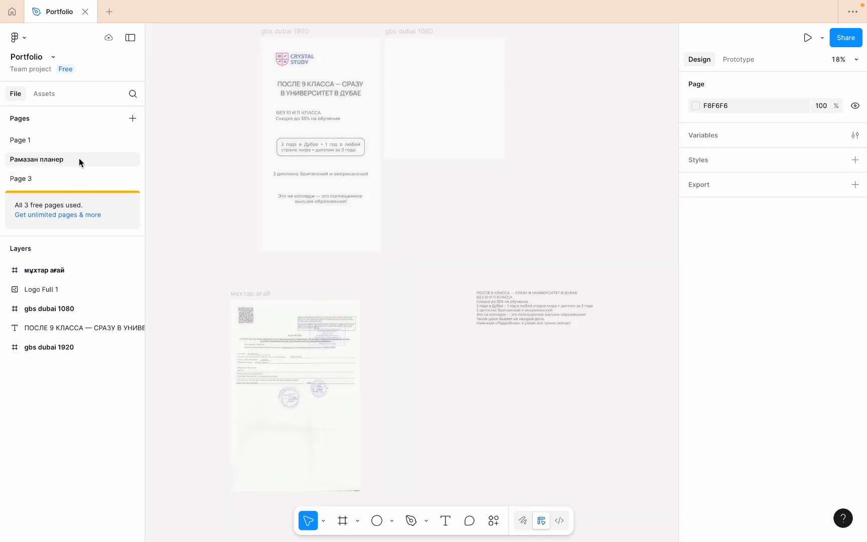
pyautogui.click(79, 159)
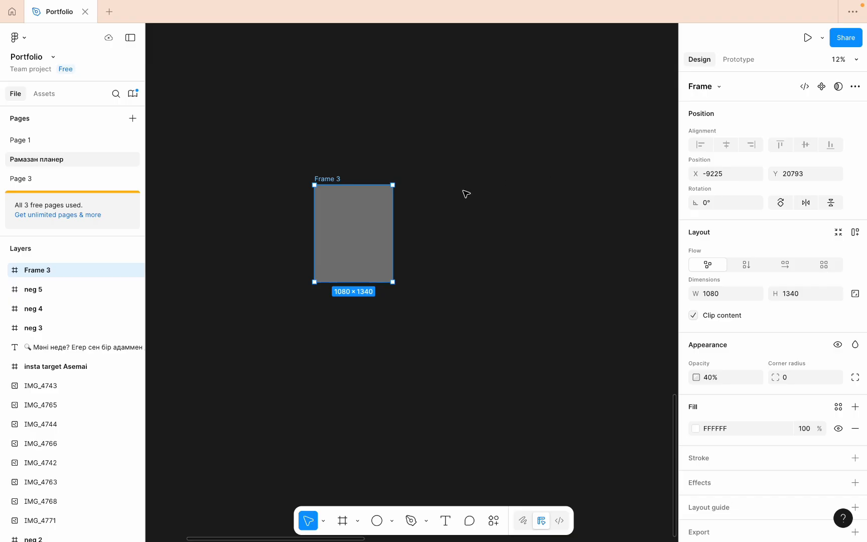
# - Examine the designs and photos laid out on the Рамазан планер canvas, ending close up on Frame 3
pyautogui.scroll(-10, 380, 210)
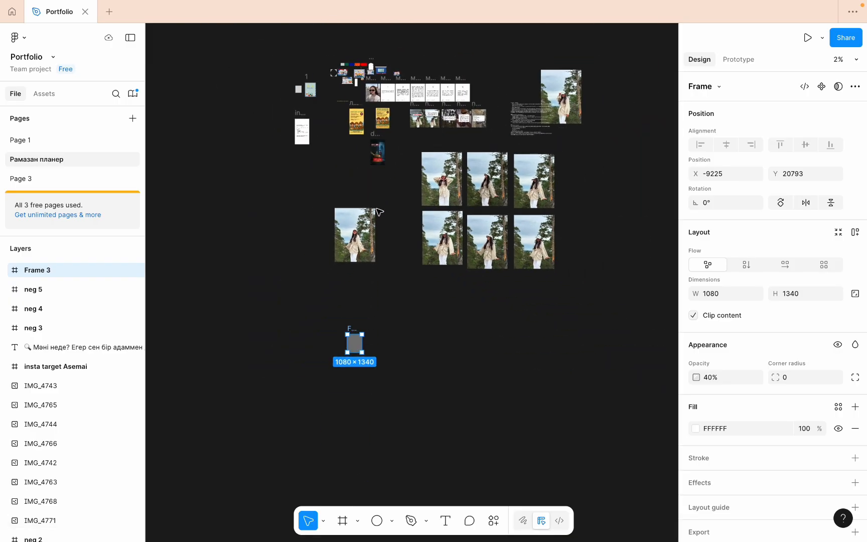
pyautogui.scroll(5, 398, 120)
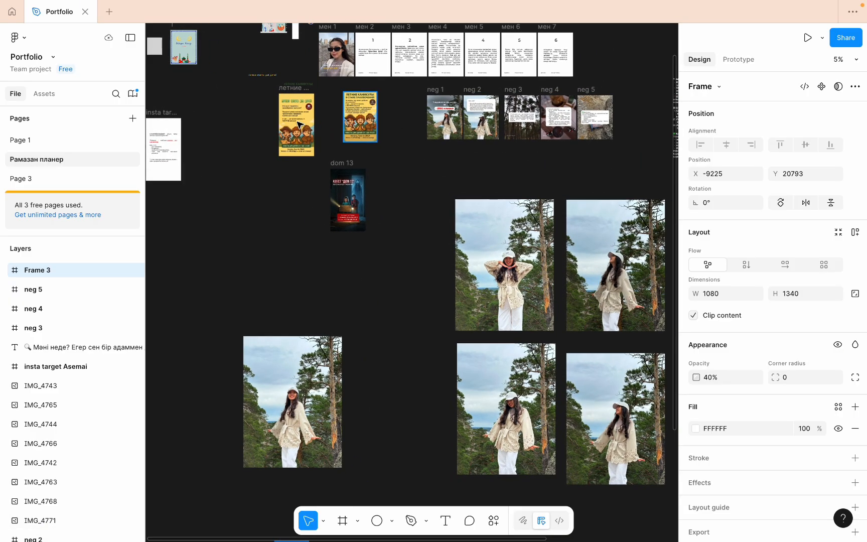
pyautogui.scroll(4, 313, 122)
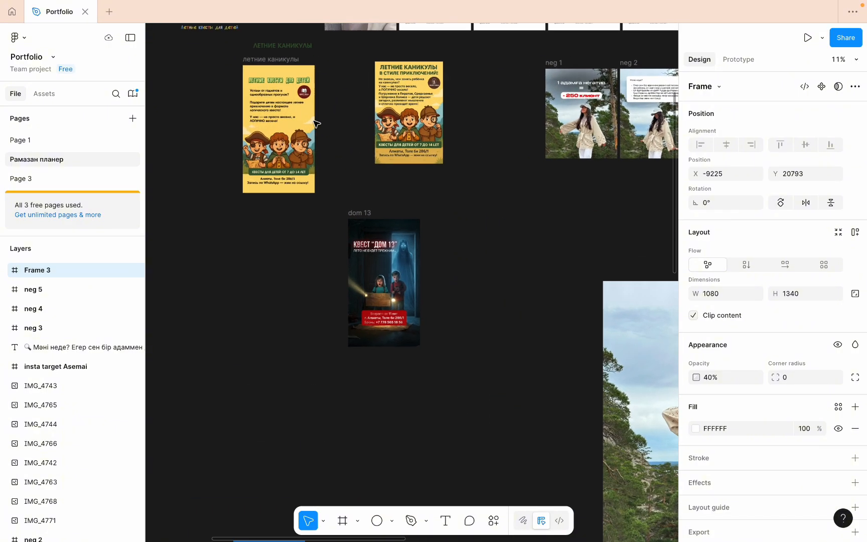
pyautogui.scroll(-5, 315, 123)
pyautogui.scroll(-3, 354, 404)
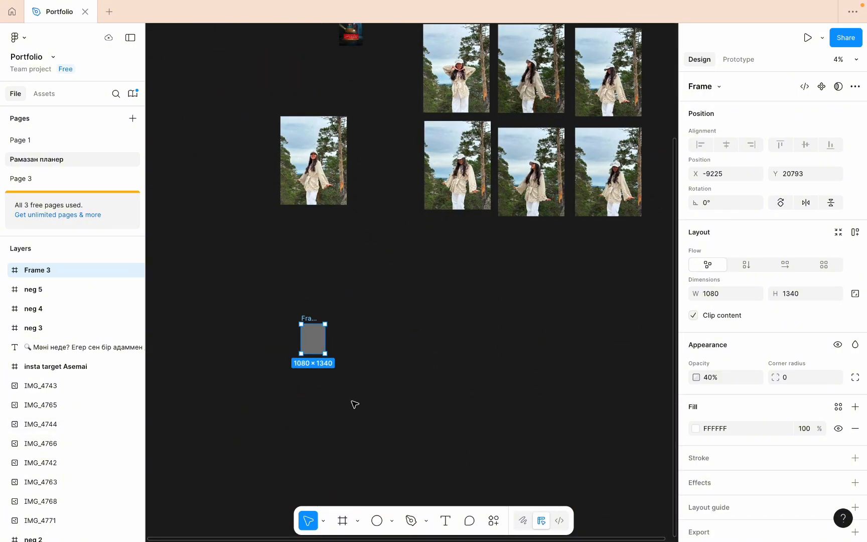
pyautogui.scroll(2, 303, 361)
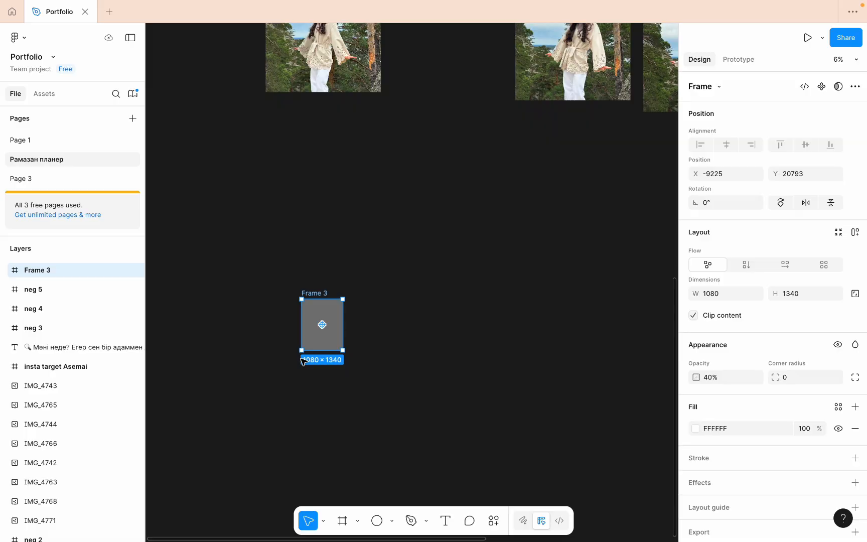
pyautogui.scroll(2, 302, 361)
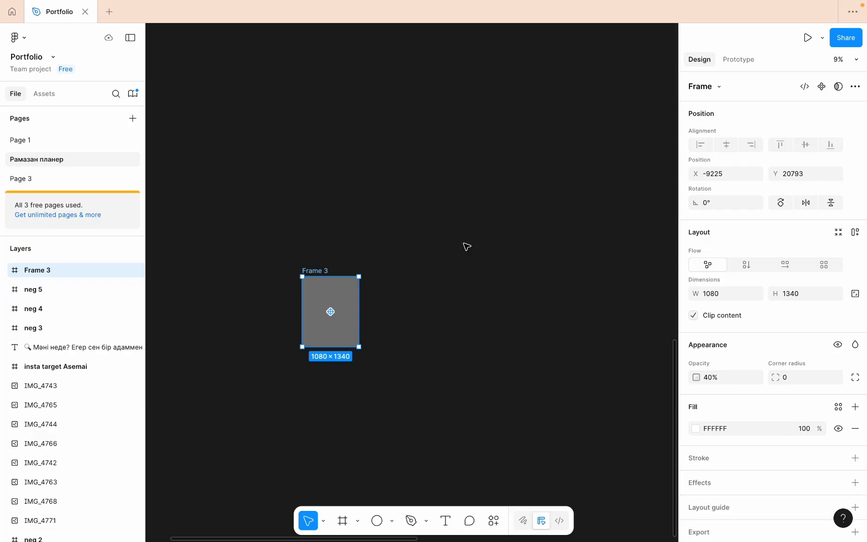
pyautogui.scroll(-5, 465, 245)
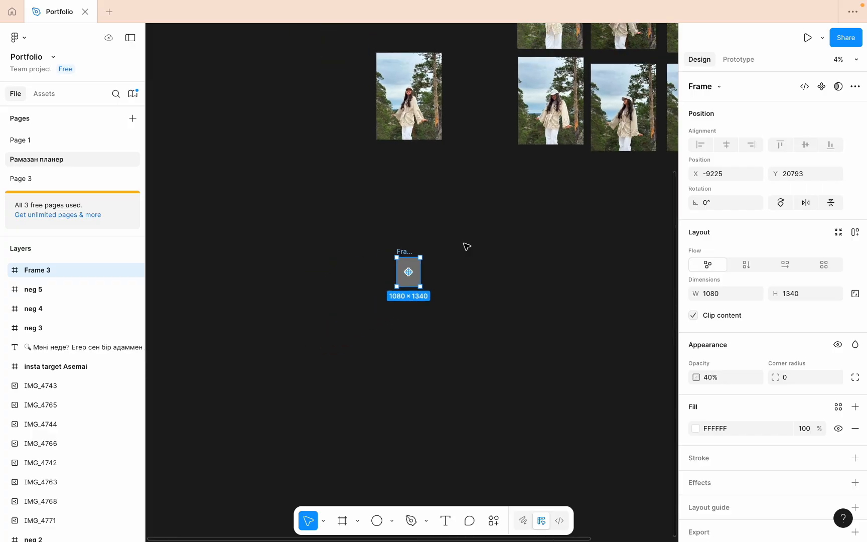
pyautogui.scroll(3, 465, 244)
pyautogui.hscroll(3, 583, 243)
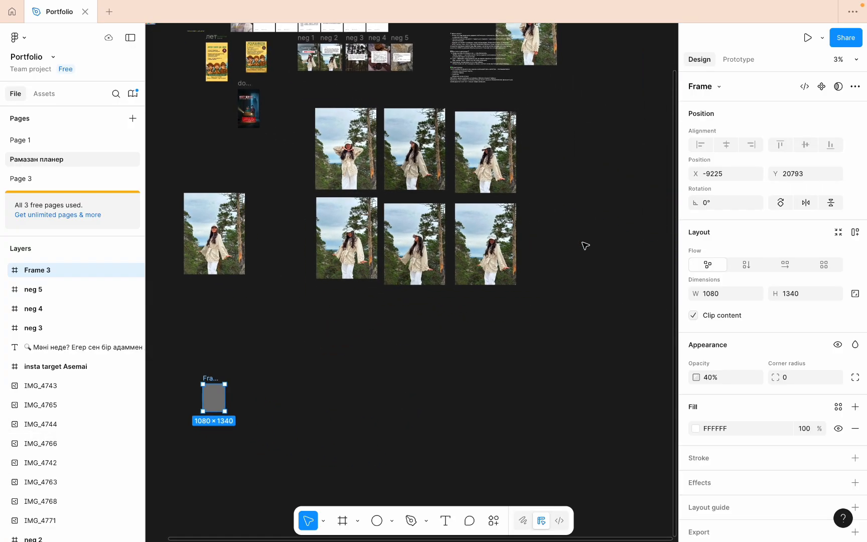
pyautogui.hscroll(-5, 585, 246)
pyautogui.scroll(2, 584, 246)
pyautogui.scroll(-4, 487, 265)
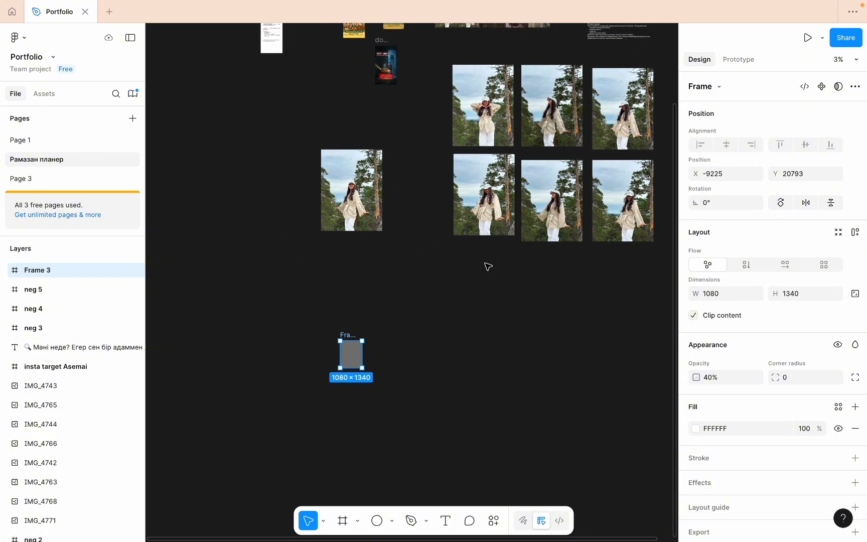
pyautogui.hscroll(2, 487, 266)
pyautogui.scroll(-1, 488, 266)
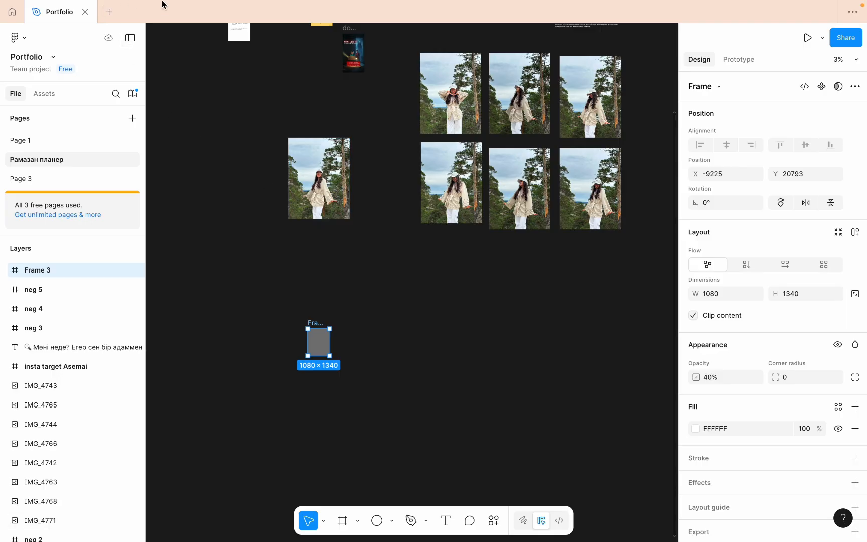
# - Review the sharing and access options for Frame 3 and close them without inviting anyone
pyautogui.click(856, 45)
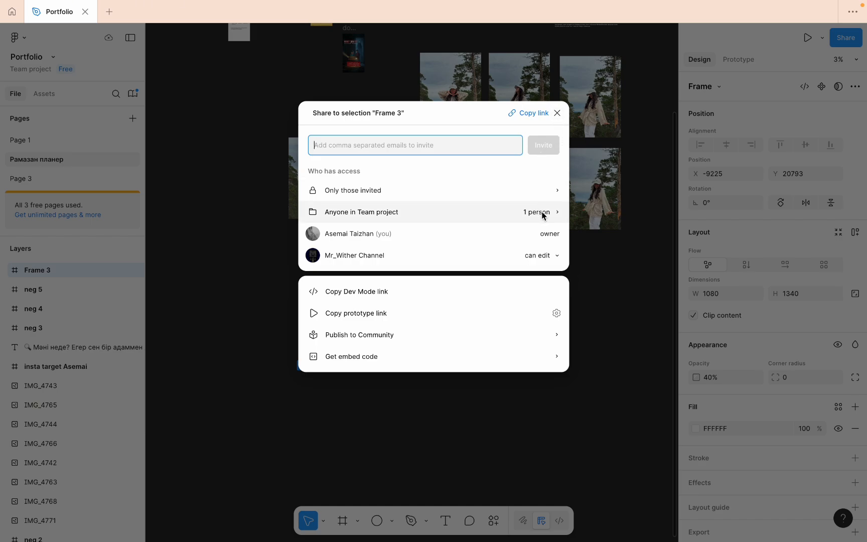
pyautogui.click(558, 114)
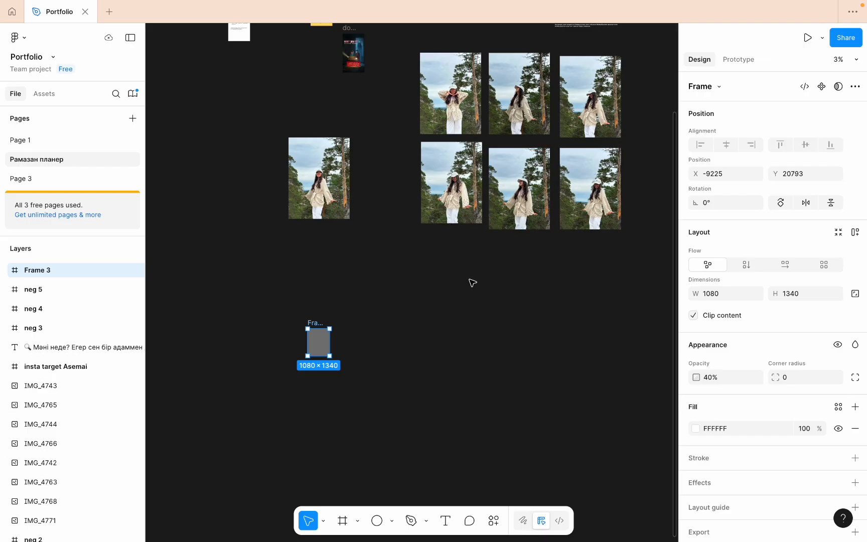
pyautogui.scroll(-2, 473, 266)
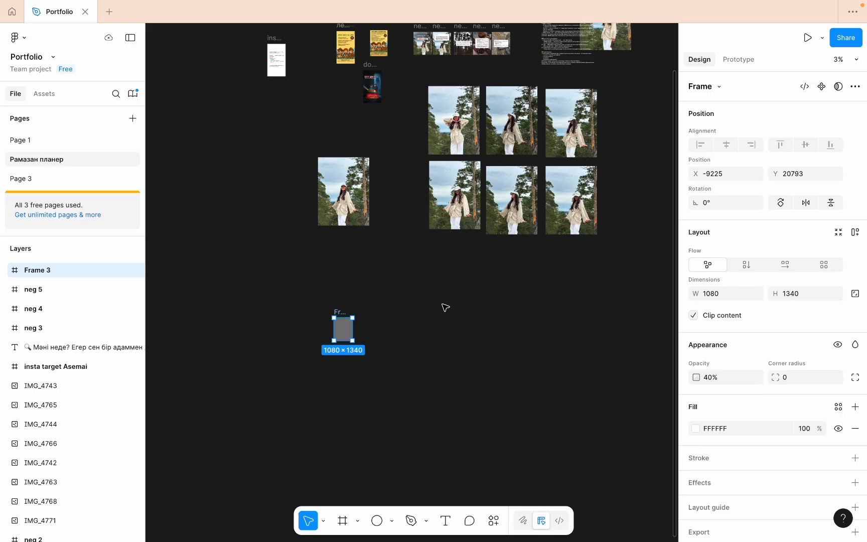
pyautogui.scroll(-1, 451, 289)
pyautogui.scroll(3, 453, 290)
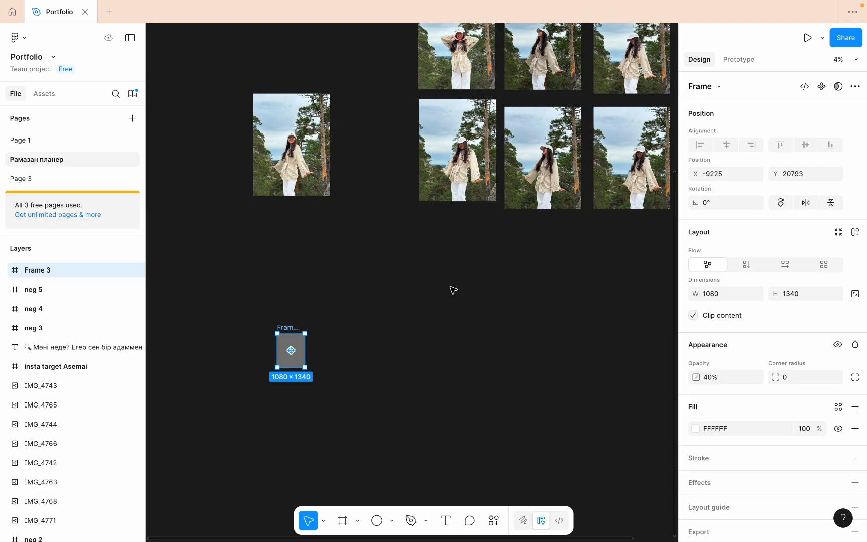
pyautogui.scroll(-3, 465, 210)
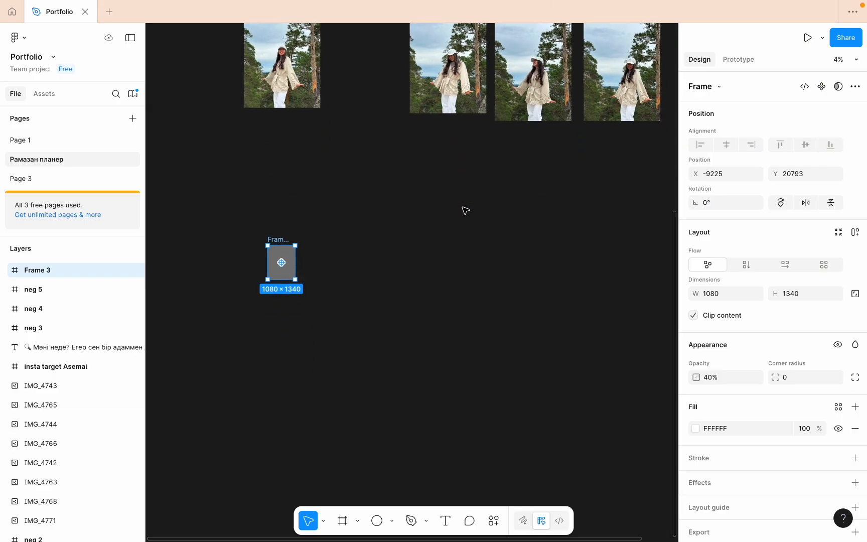
pyautogui.scroll(-1, 465, 210)
pyautogui.scroll(2, 465, 210)
pyautogui.hscroll(-3, 466, 210)
pyautogui.scroll(-1, 465, 210)
pyautogui.hscroll(1, 466, 210)
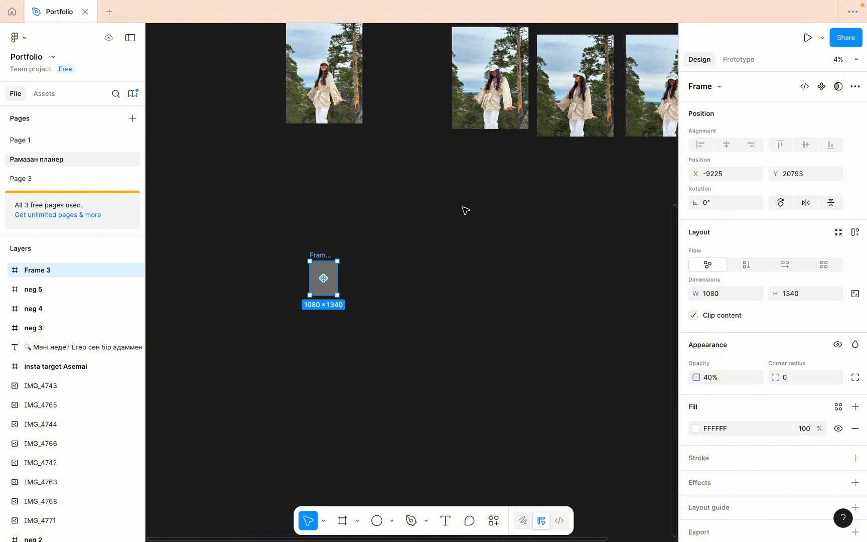
pyautogui.scroll(-2, 354, 249)
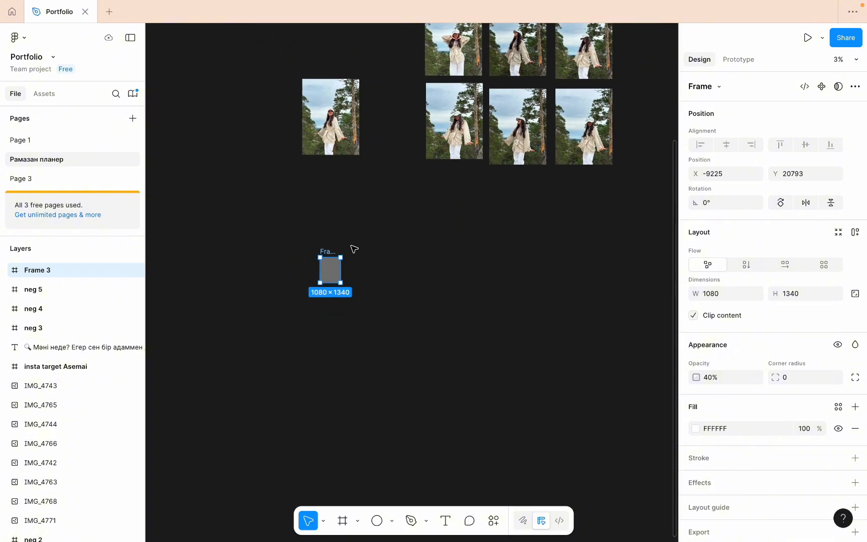
pyautogui.scroll(2, 354, 248)
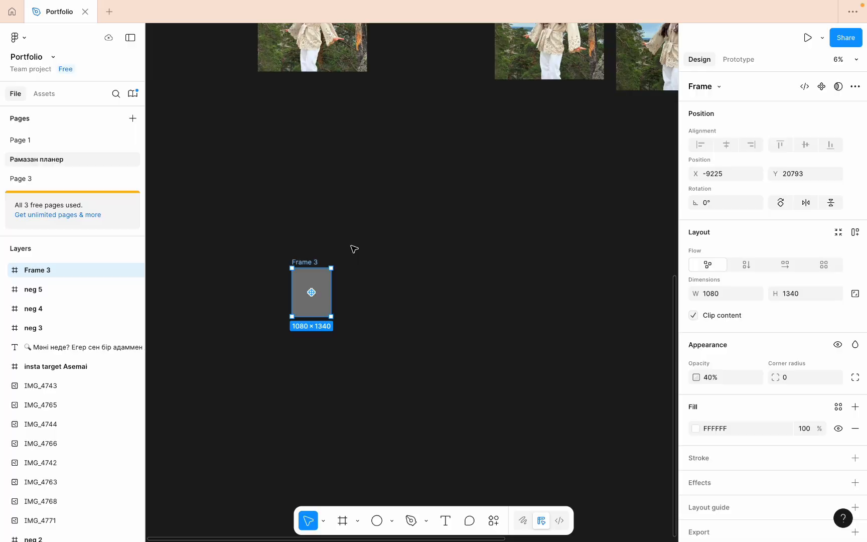
pyautogui.scroll(-5, 354, 248)
pyautogui.scroll(4, 381, 224)
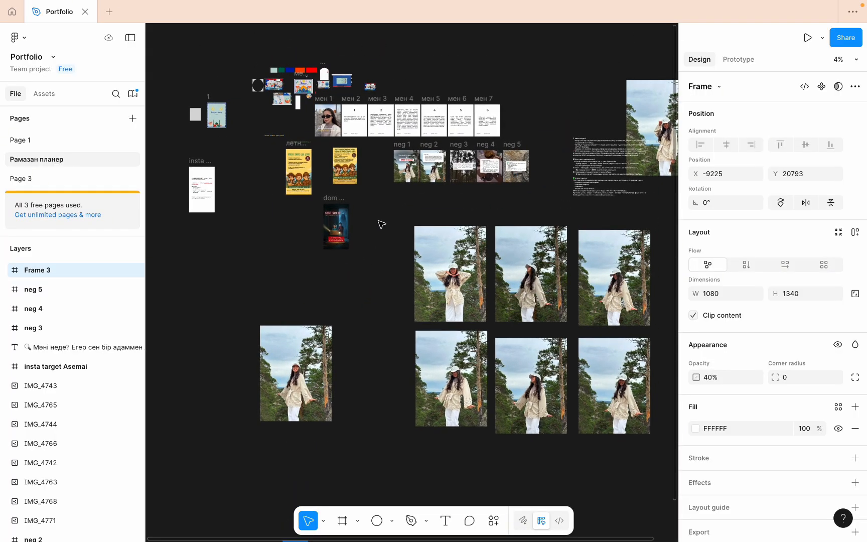
pyautogui.scroll(-10, 381, 225)
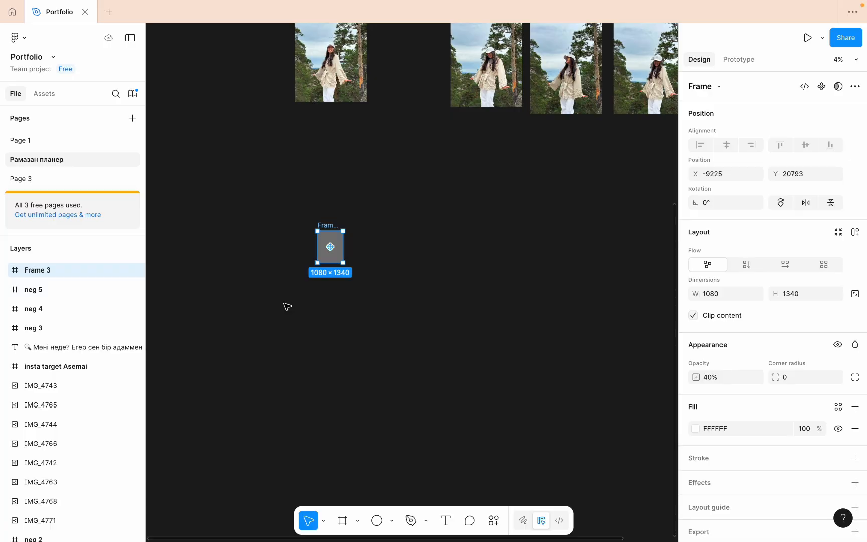
pyautogui.scroll(-5, 350, 219)
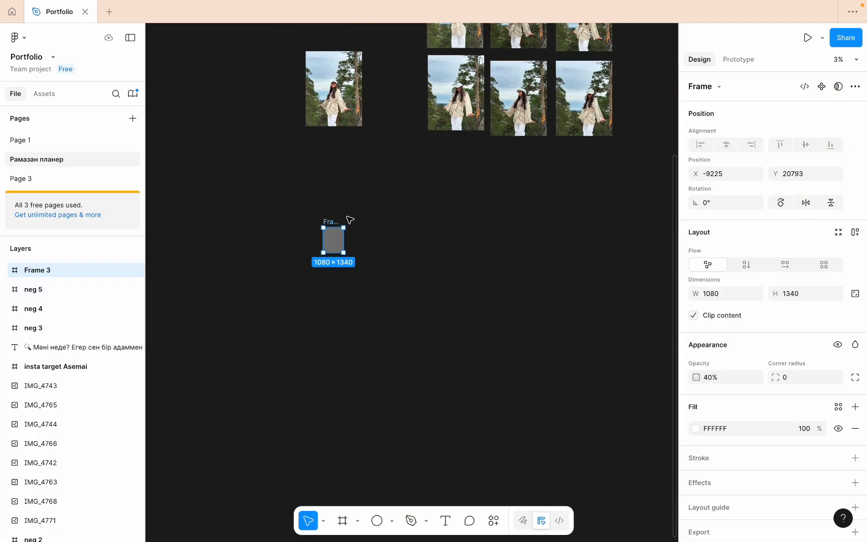
# - Clear the selection and reselect the gray Frame 3 below the photos
pyautogui.click(369, 236)
pyautogui.click(323, 238)
pyautogui.scroll(5, 323, 237)
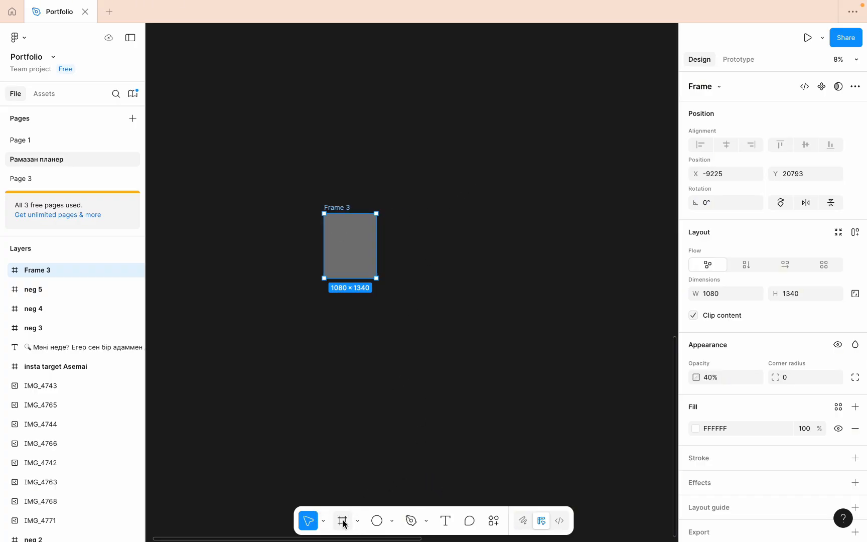
# - Look over the available shape options and switch through the Pen and Text tools without drawing anything
pyautogui.click(391, 522)
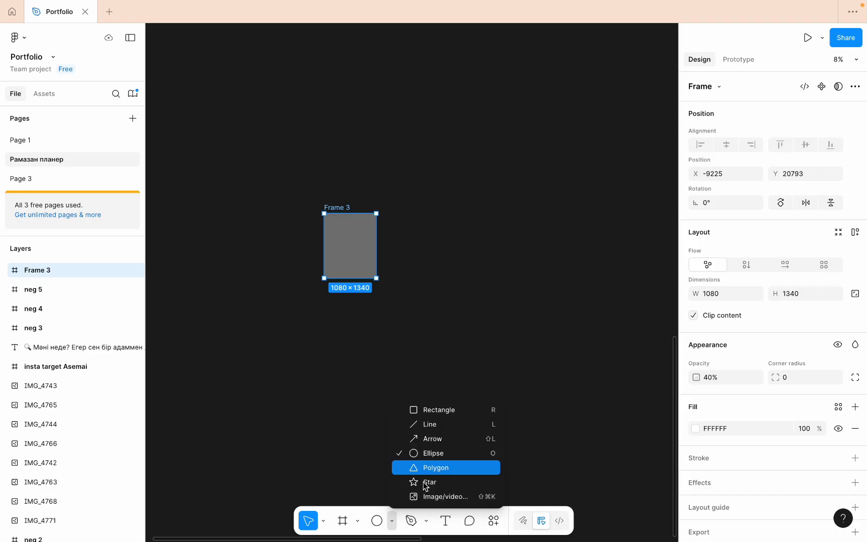
pyautogui.click(413, 521)
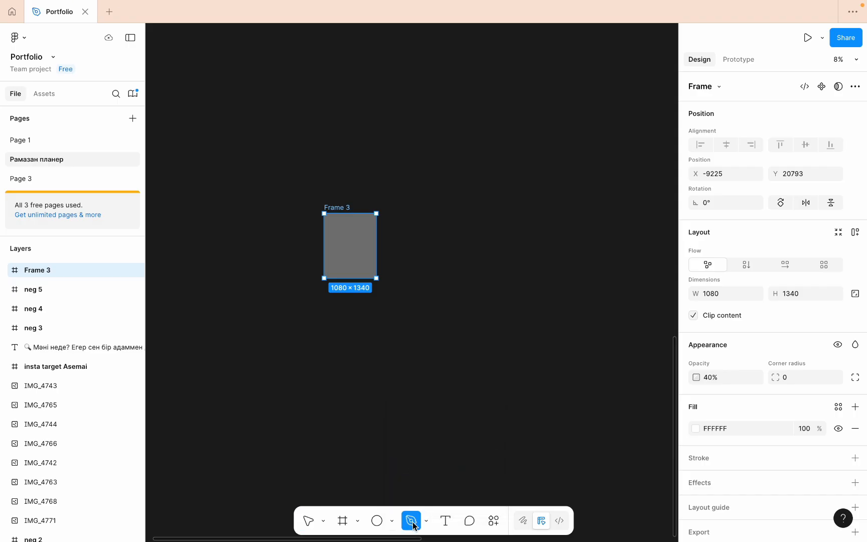
pyautogui.click(448, 521)
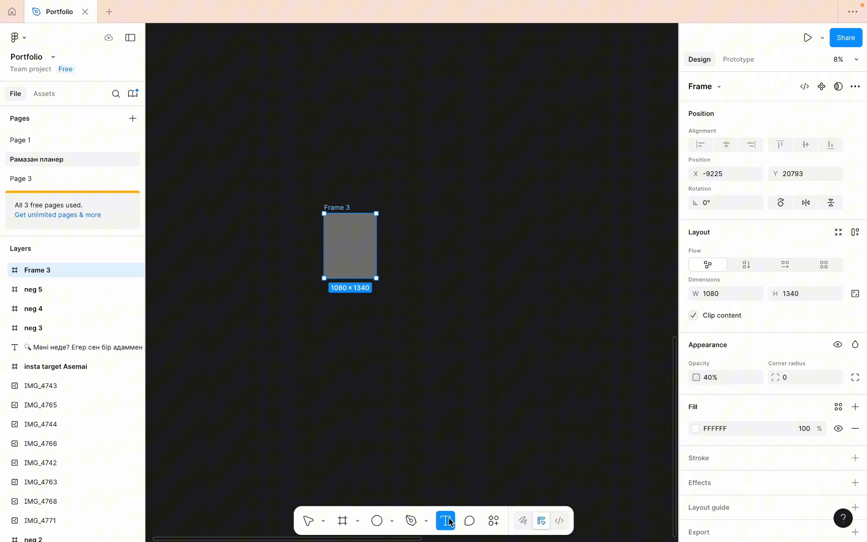
# - Browse the suggested actions and recent plugins, close them without running any, and look through the page's layer list
pyautogui.click(494, 521)
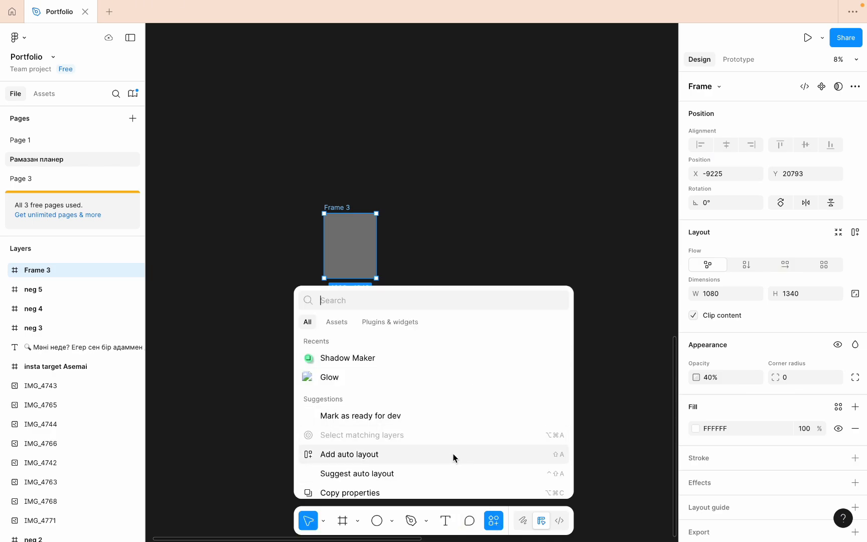
pyautogui.scroll(-3, 453, 456)
pyautogui.scroll(3, 453, 457)
pyautogui.scroll(-3, 453, 456)
pyautogui.scroll(3, 453, 456)
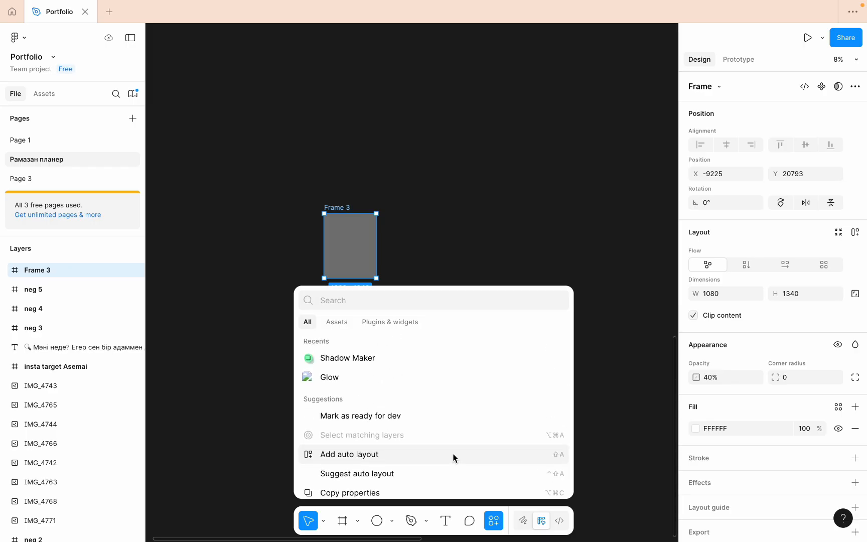
pyautogui.click(496, 236)
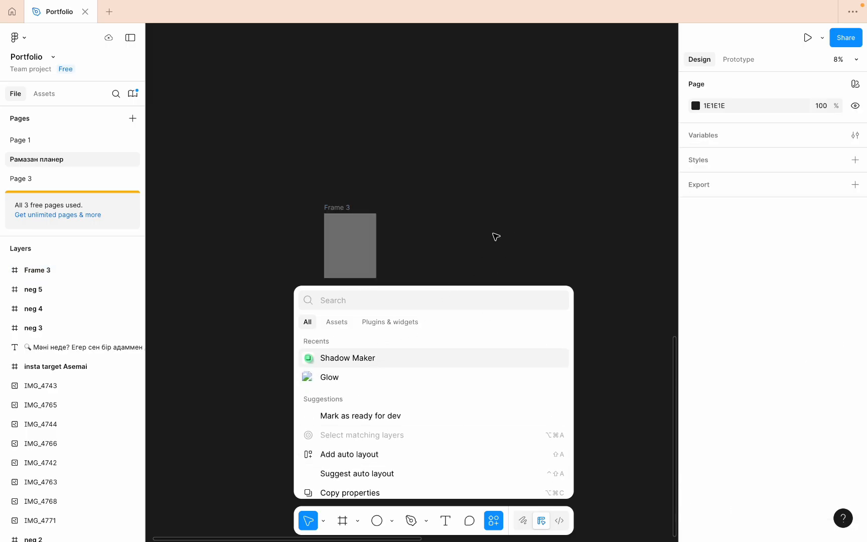
pyautogui.click(261, 474)
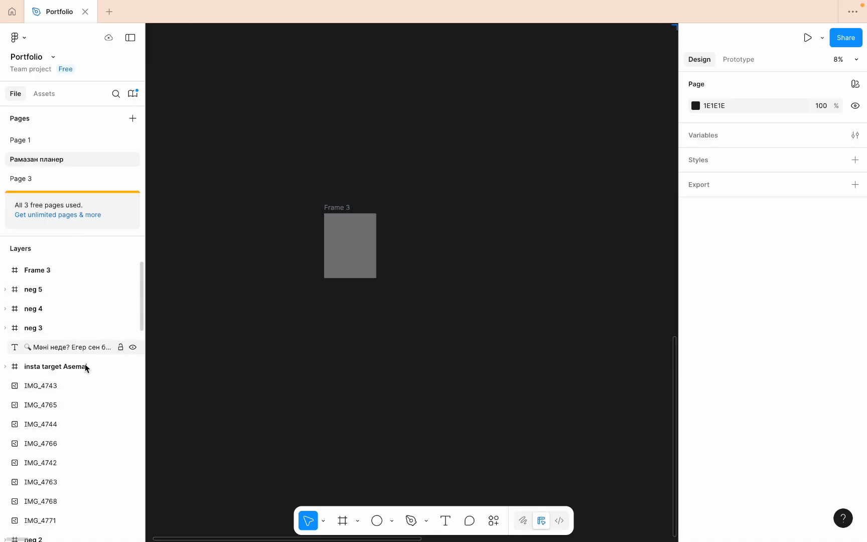
pyautogui.scroll(-10, 86, 418)
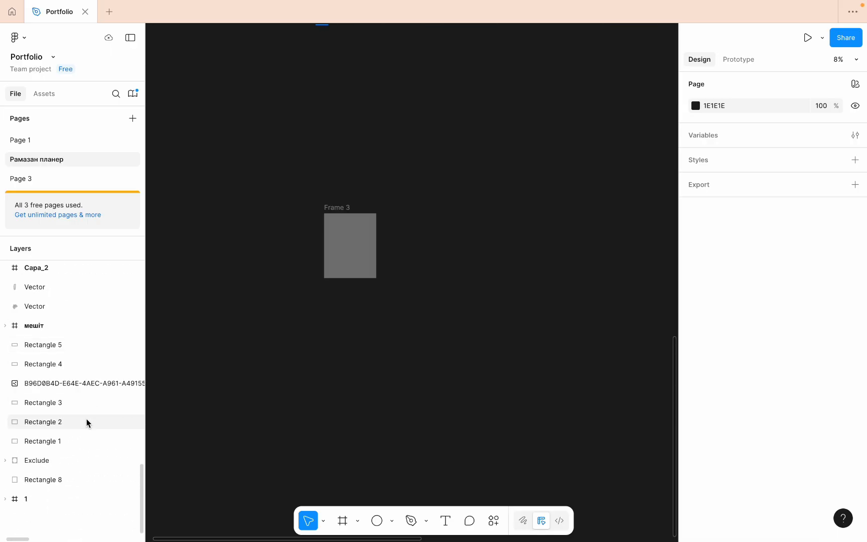
pyautogui.scroll(10, 86, 419)
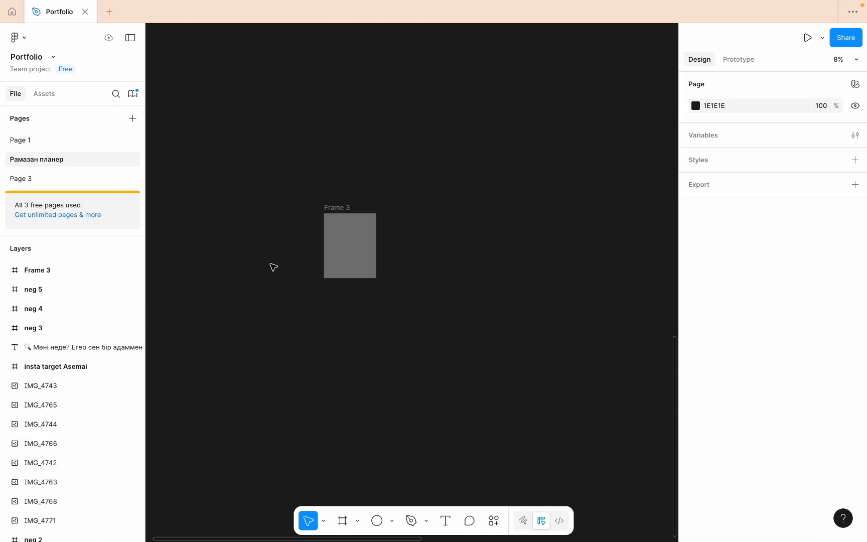
# - Rename the gray Frame 3 as "пост кітап"
pyautogui.click(346, 239)
pyautogui.scroll(5, 348, 223)
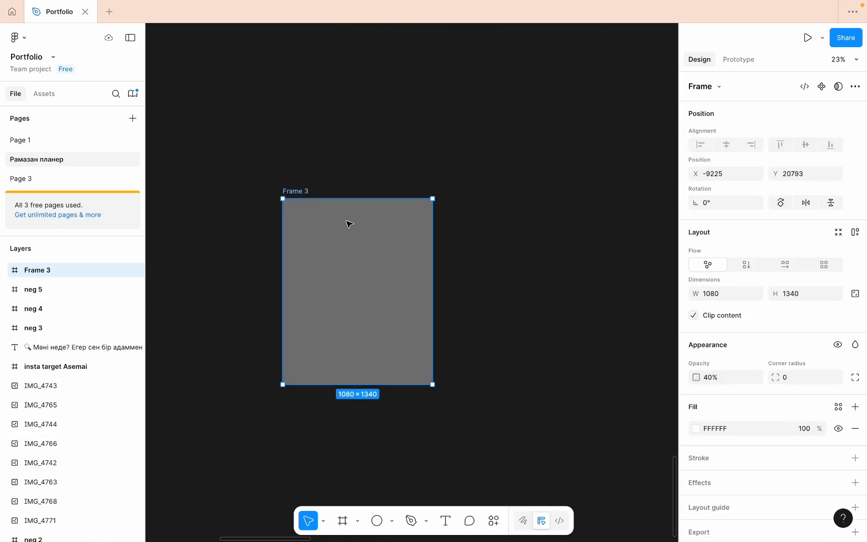
pyautogui.doubleClick(296, 191)
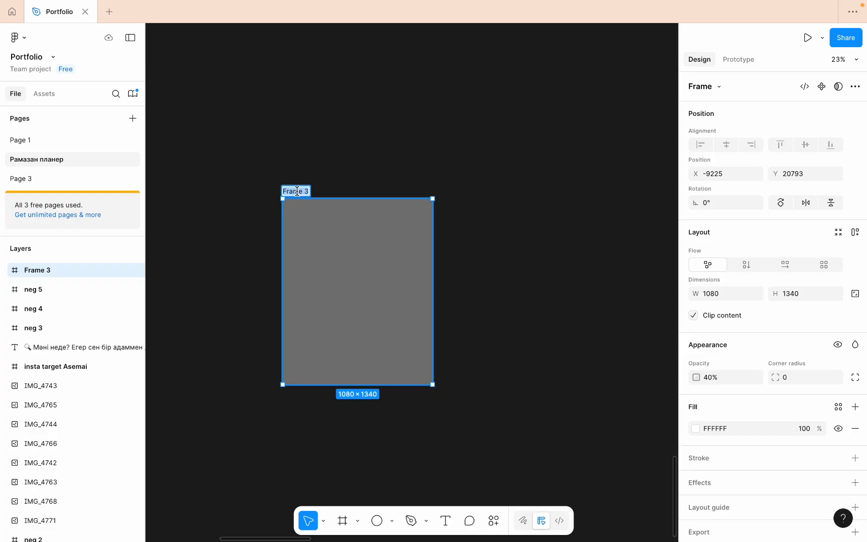
pyautogui.write('пост')
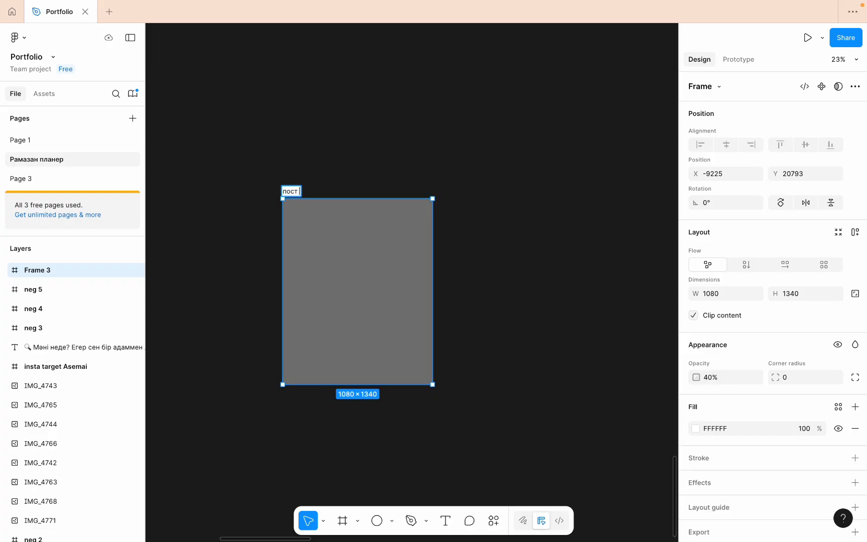
pyautogui.write(' кітап')
pyautogui.click(373, 88)
pyautogui.scroll(-1, 394, 271)
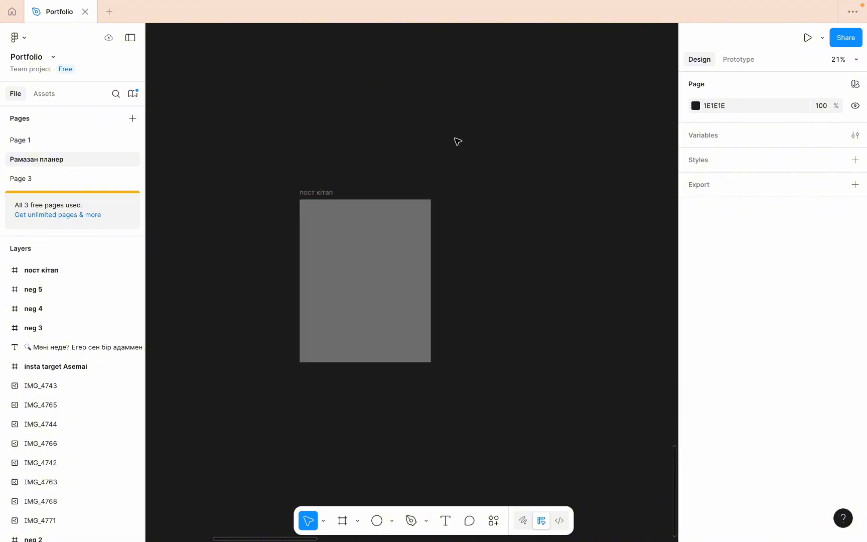
pyautogui.scroll(-3, 460, 141)
pyautogui.scroll(5, 460, 141)
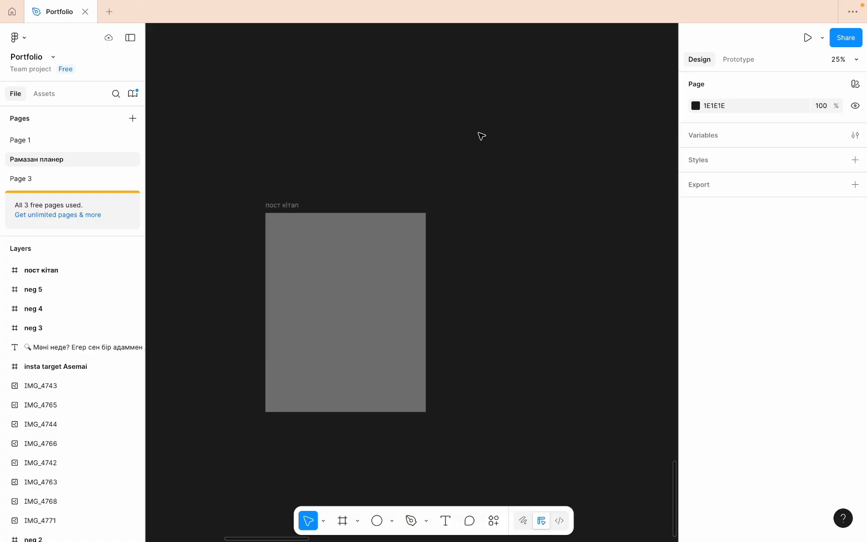
# - Switch to Finder and try to bring the HEIC photos from IMG_2740 to IMG_9018 2 in Загрузки onto the Figma canvas
pyautogui.click(45, 525)
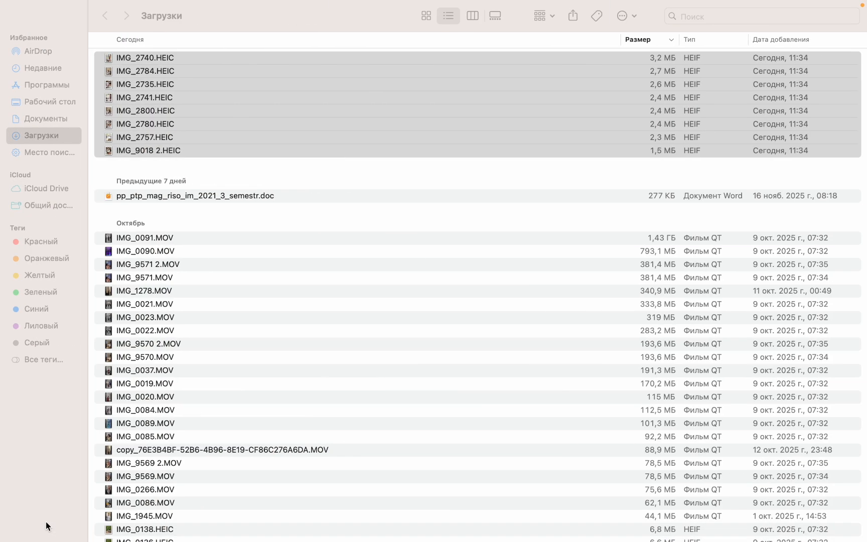
pyautogui.click(211, 149)
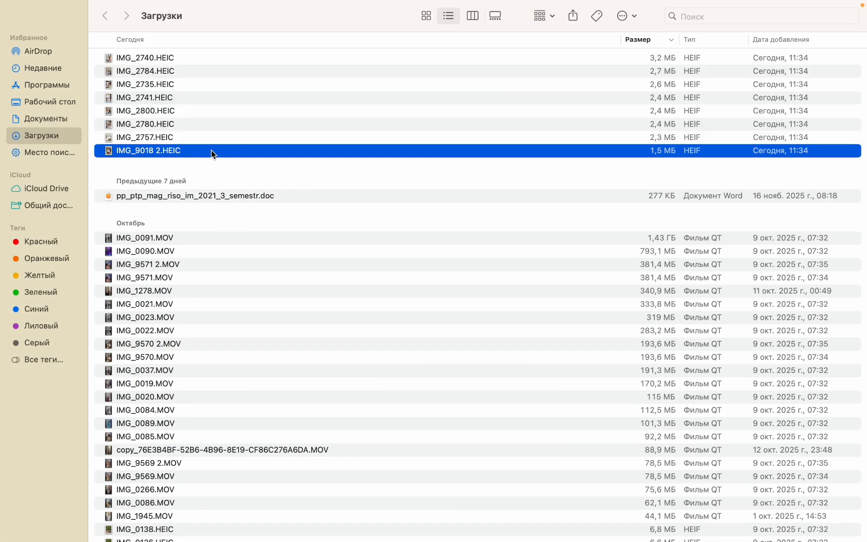
pyautogui.keyDown('shift'); pyautogui.click(217, 57); pyautogui.keyUp('shift')
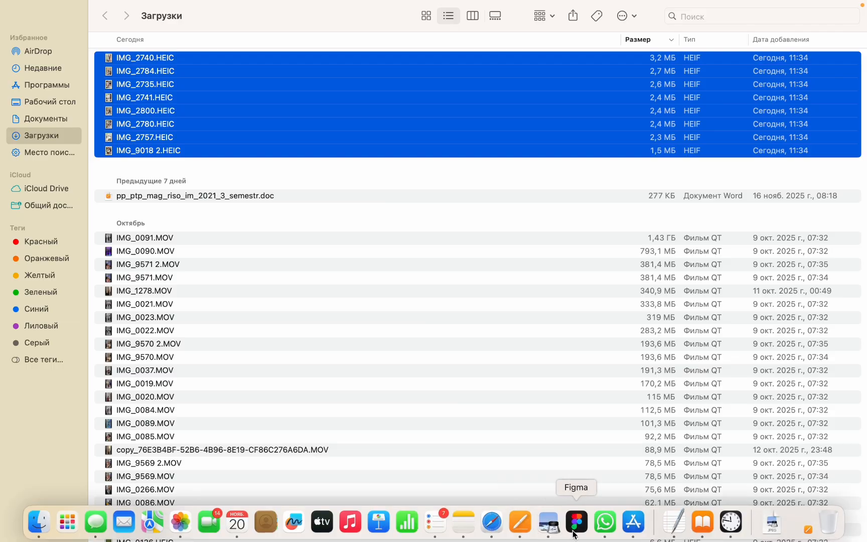
pyautogui.click(577, 523)
pyautogui.scroll(-3, 414, 317)
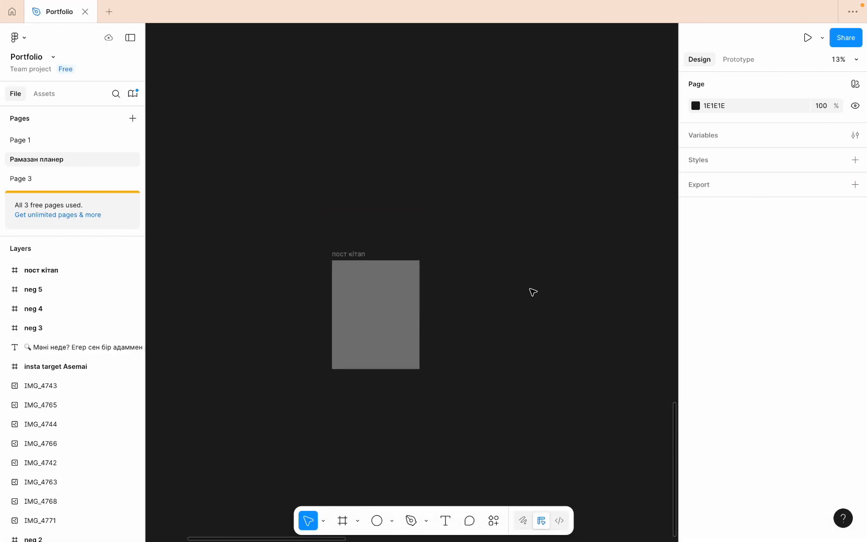
pyautogui.press('super+v')
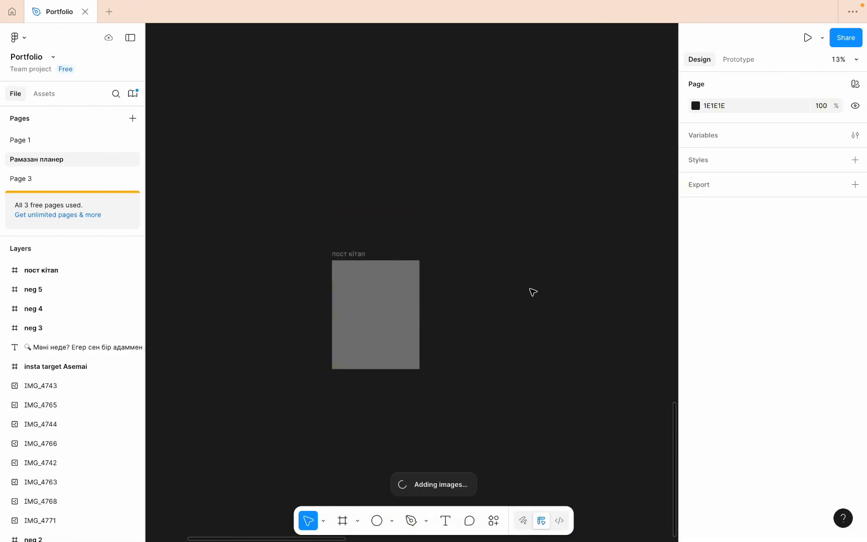
pyautogui.click(390, 286)
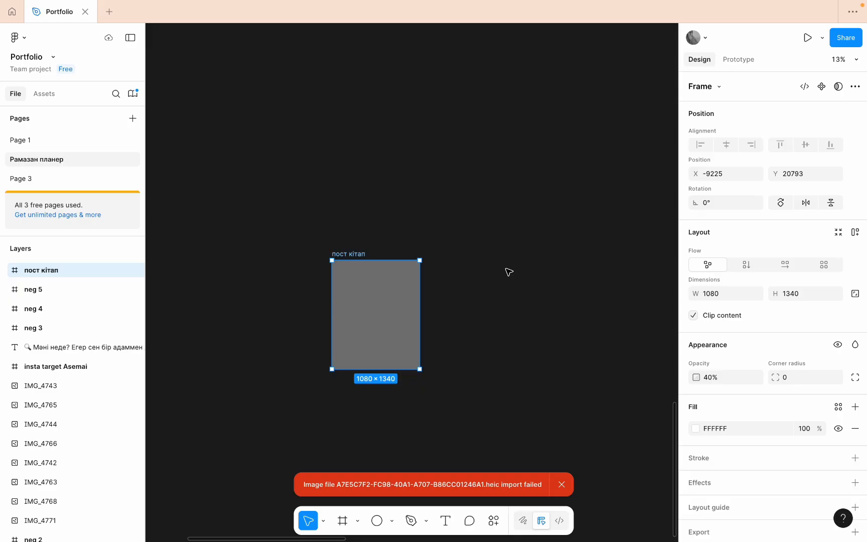
pyautogui.click(344, 523)
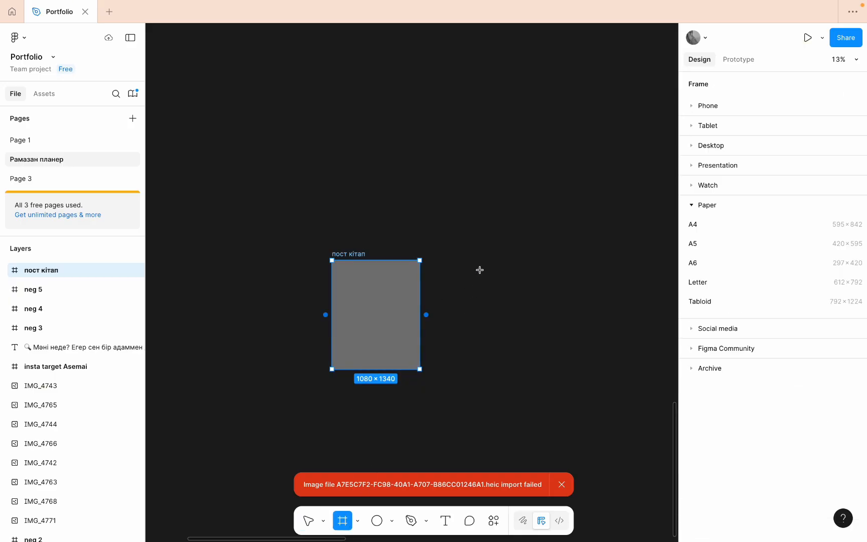
pyautogui.moveTo(475, 260); pyautogui.dragTo(564, 369)
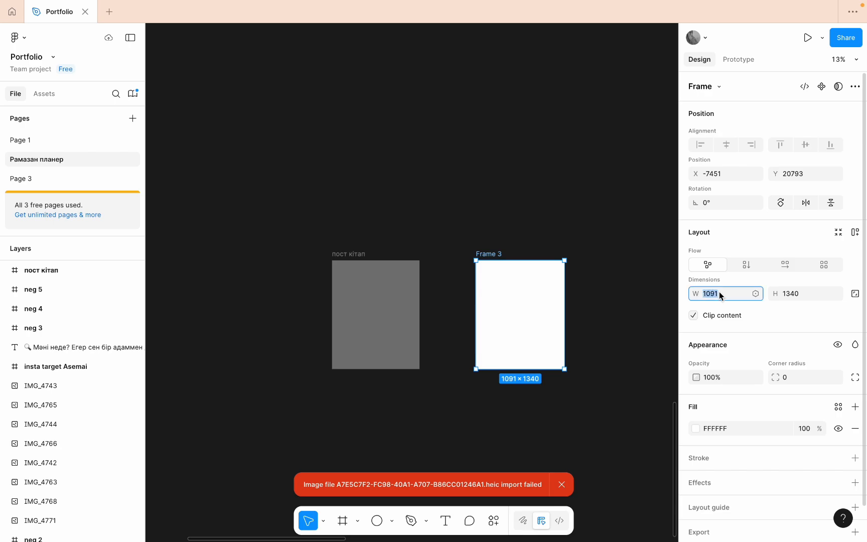
pyautogui.write('"қүқ')
pyautogui.press('Escape')
pyautogui.press('Delete')
# - Duplicate the пост кітап frame four times to form a horizontal row of five frames
pyautogui.click(392, 328)
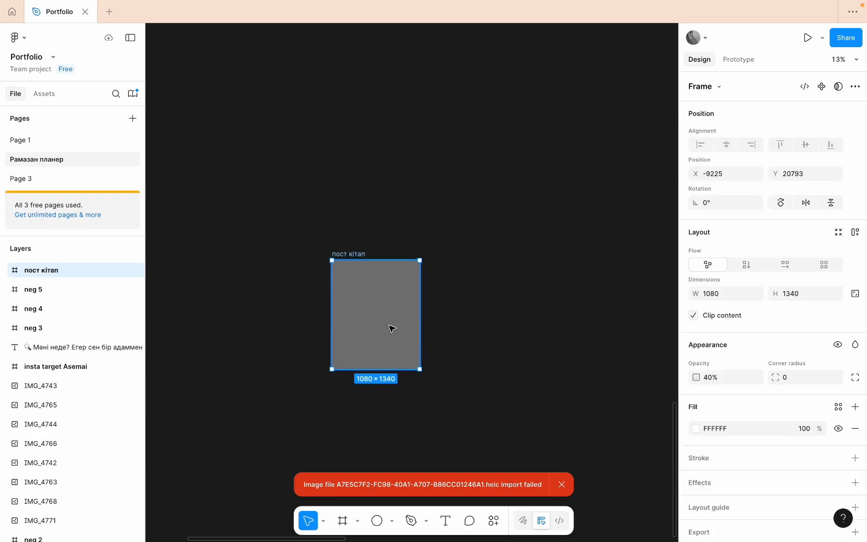
pyautogui.click(551, 299)
pyautogui.hotkey('ctrl', 'v')
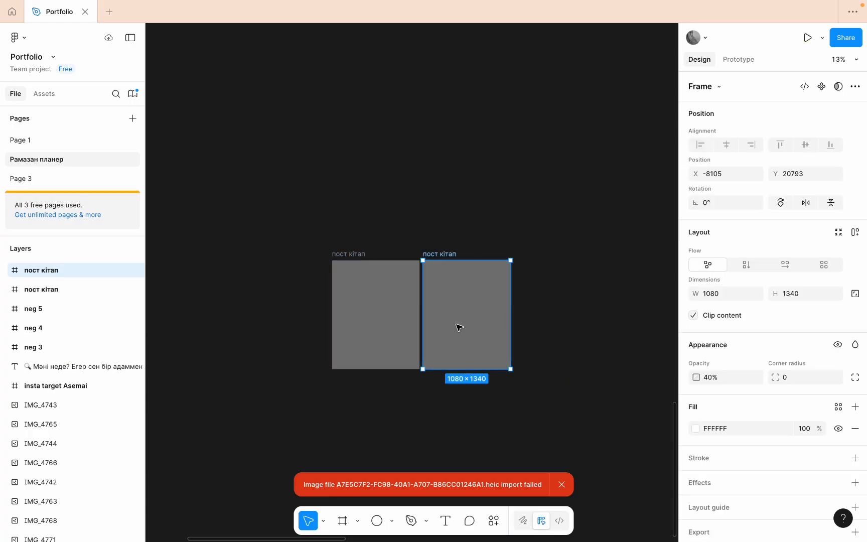
pyautogui.hotkey('ctrl', 'v')
pyautogui.hotkey('ctrl', 'v')
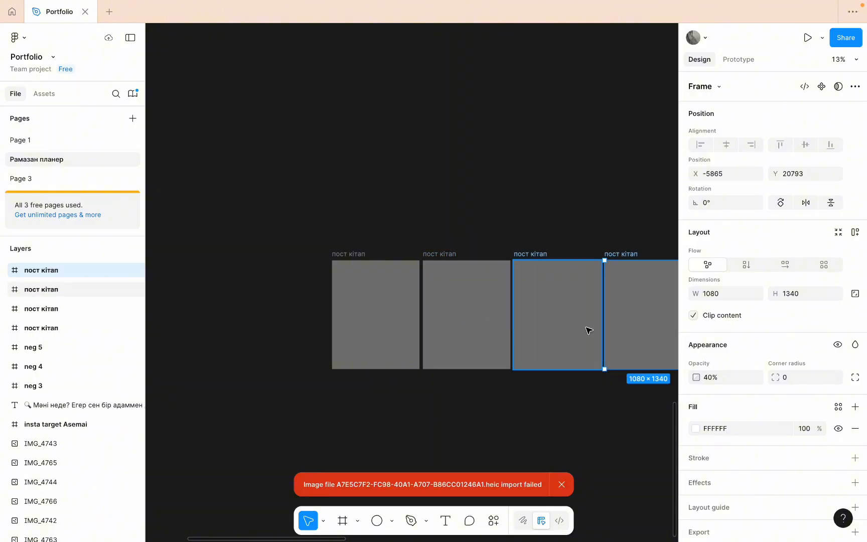
pyautogui.hotkey('ctrl', 'v')
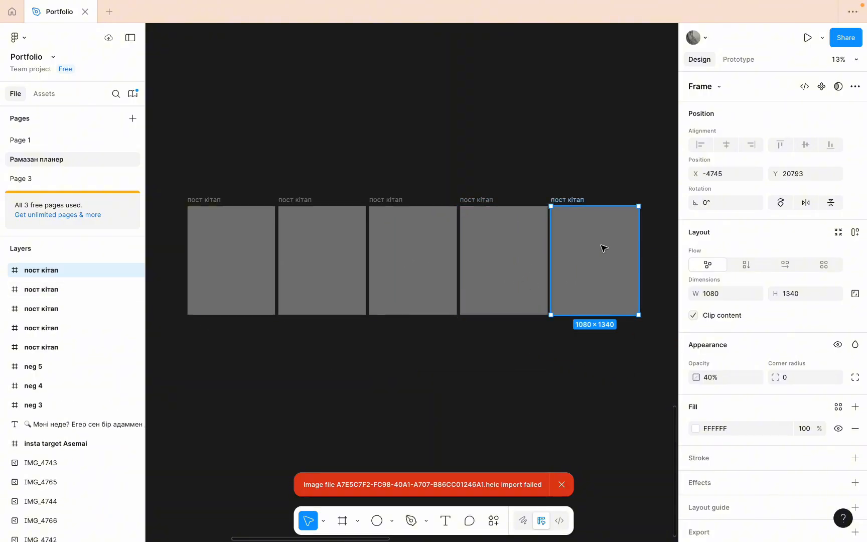
# - Clear the selection and look at the first and second пост кітап frames by selecting each in turn
pyautogui.click(479, 115)
pyautogui.hscroll(-3, 269, 234)
pyautogui.scroll(1, 269, 234)
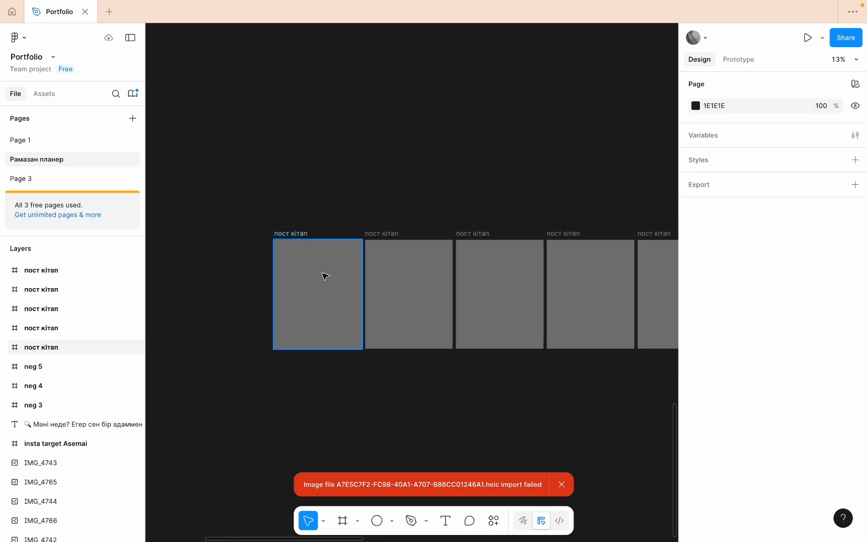
pyautogui.click(327, 300)
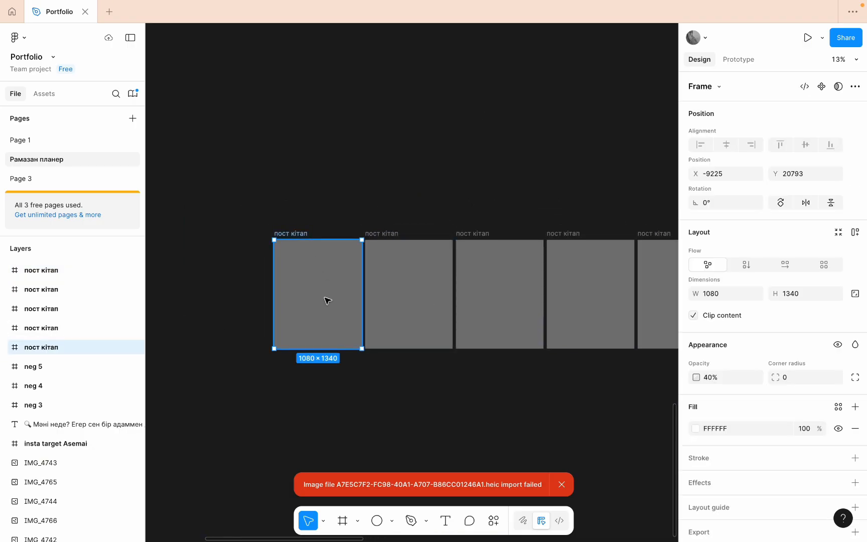
pyautogui.click(400, 310)
pyautogui.scroll(-2, 428, 224)
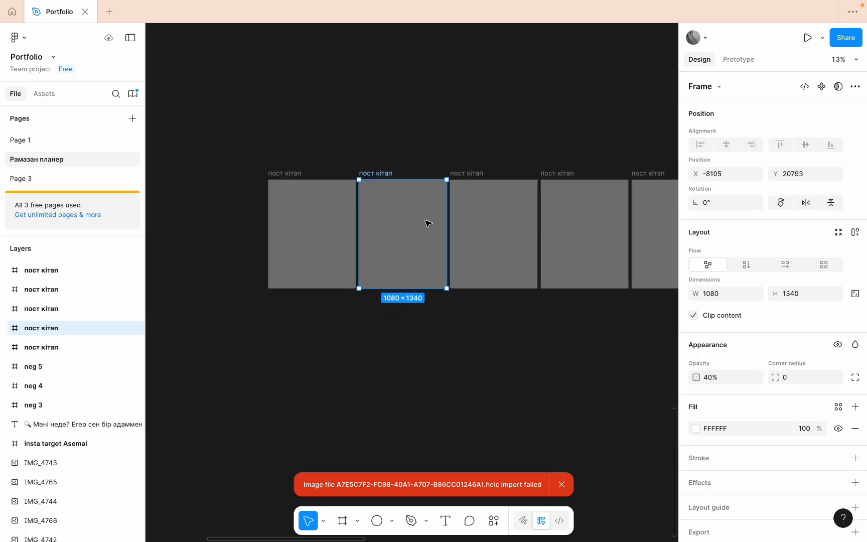
# - Draw a landscape frame about 1950 × 1080 above the пост кітап row and set its width to 1920
pyautogui.scroll(5, 428, 223)
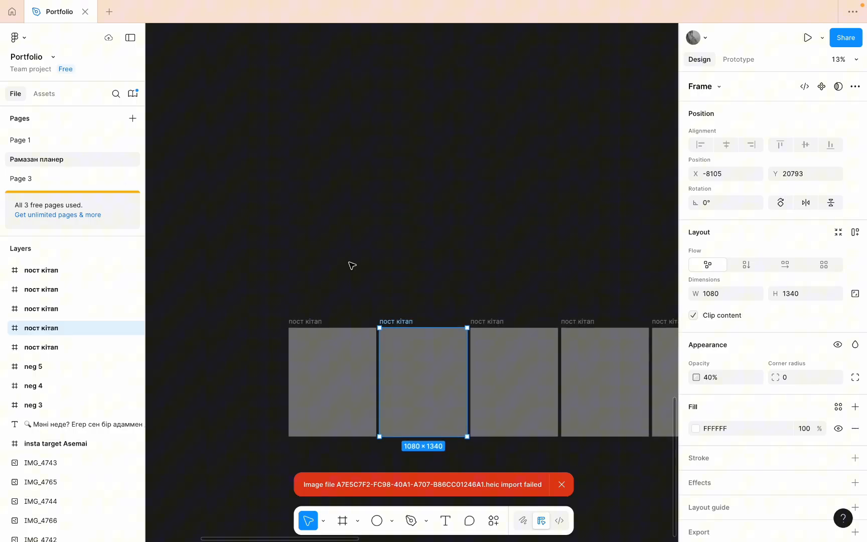
pyautogui.click(342, 520)
pyautogui.moveTo(288, 122); pyautogui.dragTo(447, 211)
pyautogui.click(742, 299)
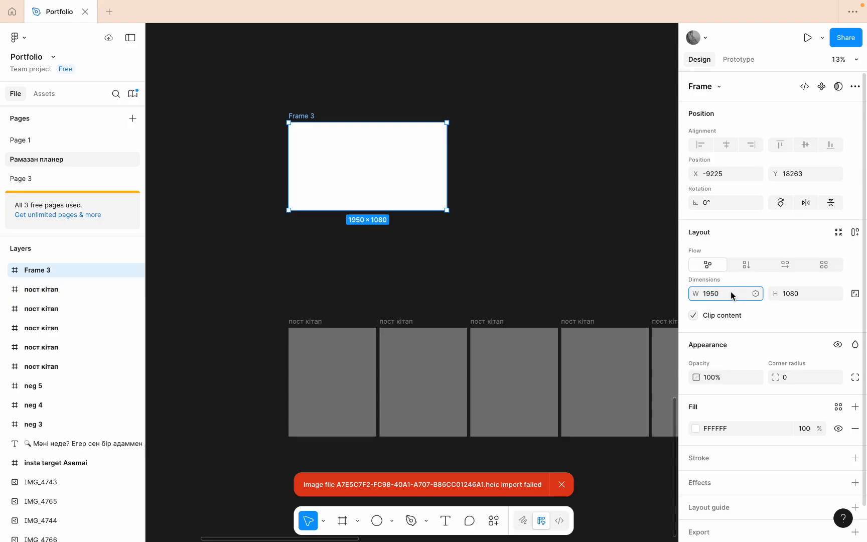
pyautogui.write('192')
pyautogui.click(481, 223)
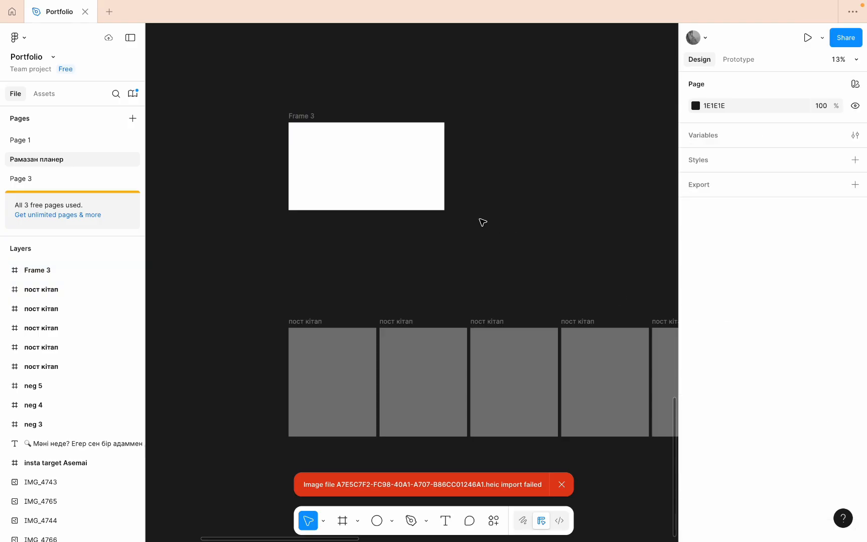
# - Duplicate the 1920 × 1080 landscape frame beside itself and set the copy's size to 1080 × 1920
pyautogui.click(432, 175)
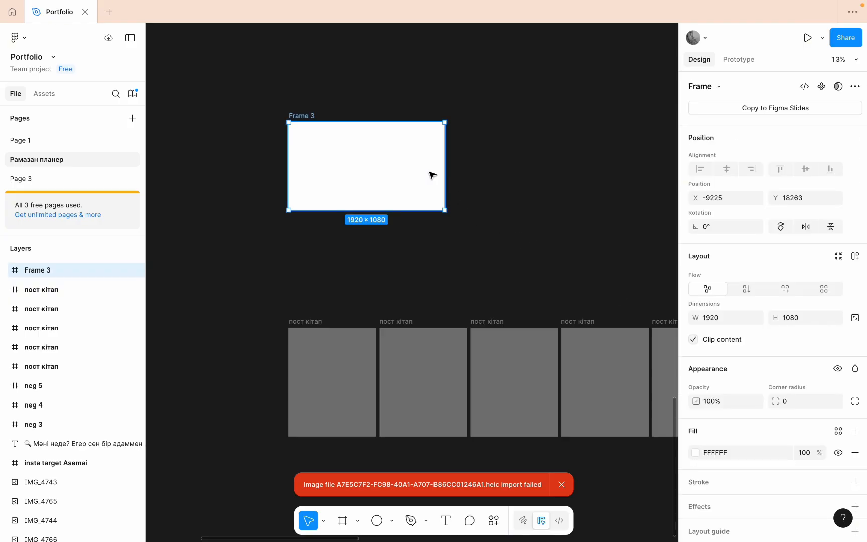
pyautogui.press('super+d')
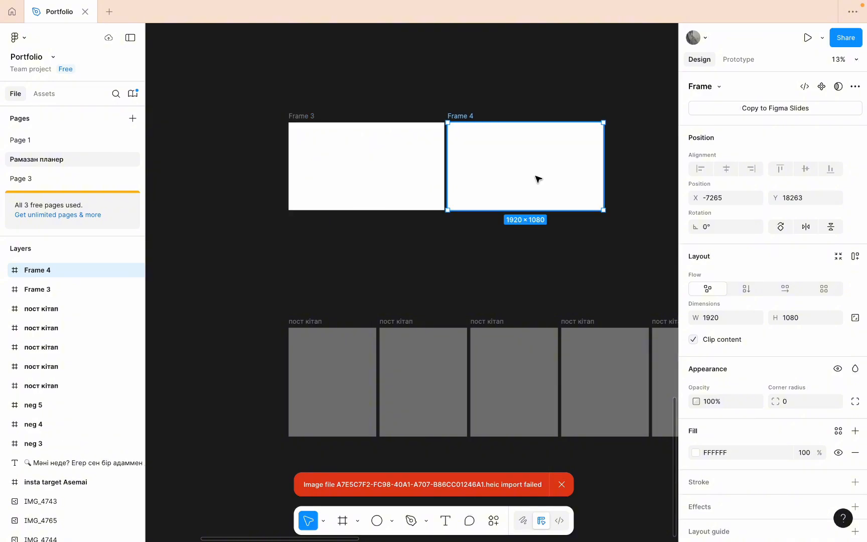
pyautogui.click(733, 316)
pyautogui.press('BackSpace')
pyautogui.click(814, 317)
pyautogui.write('1')
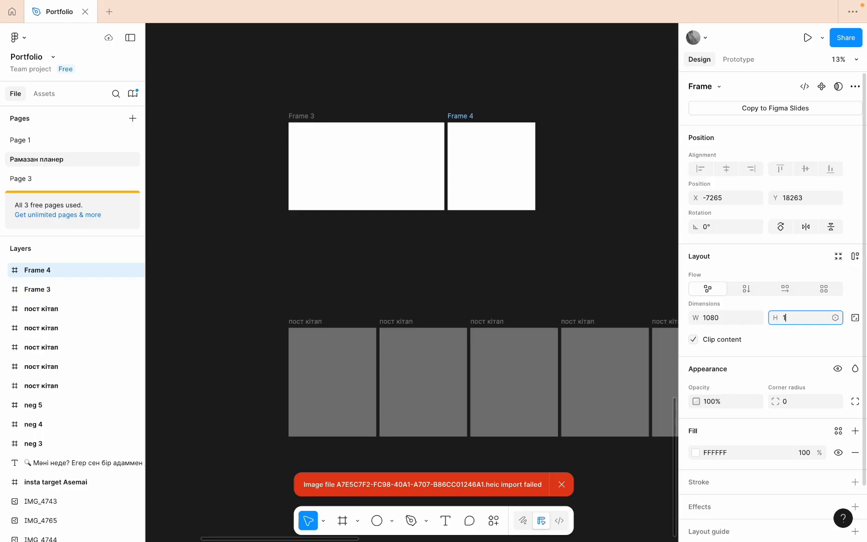
pyautogui.write('920')
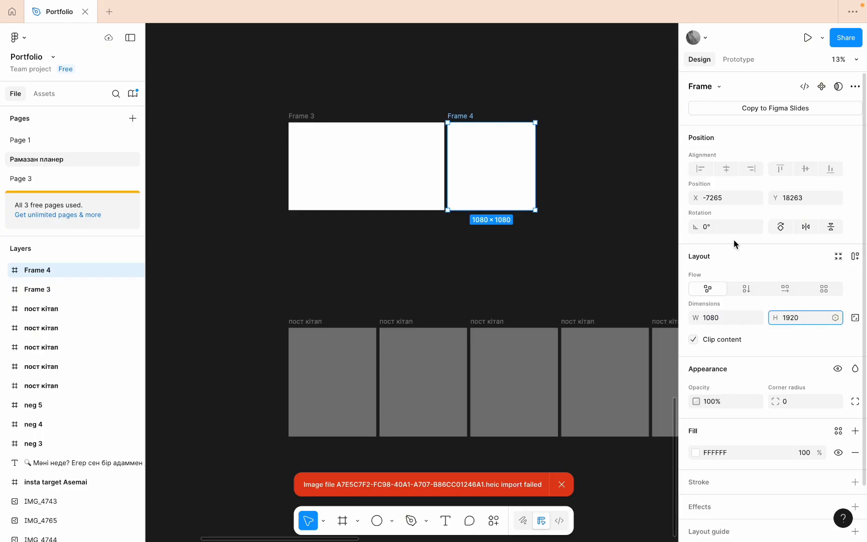
pyautogui.click(525, 83)
pyautogui.click(352, 142)
pyautogui.click(424, 96)
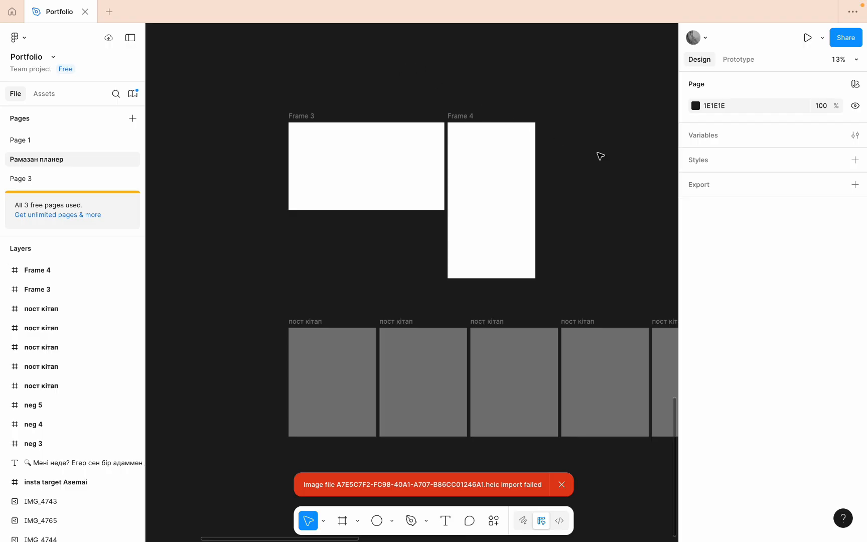
# - Examine the landscape frame's edge and the gap to the portrait frame, from pixel-grid magnification back out to the whole layout
pyautogui.moveTo(531, 5)
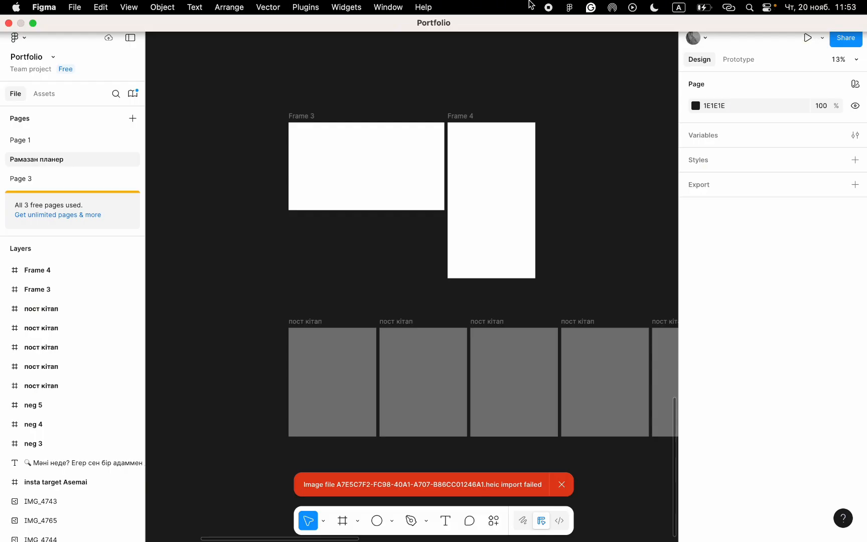
pyautogui.scroll(10, 364, 136)
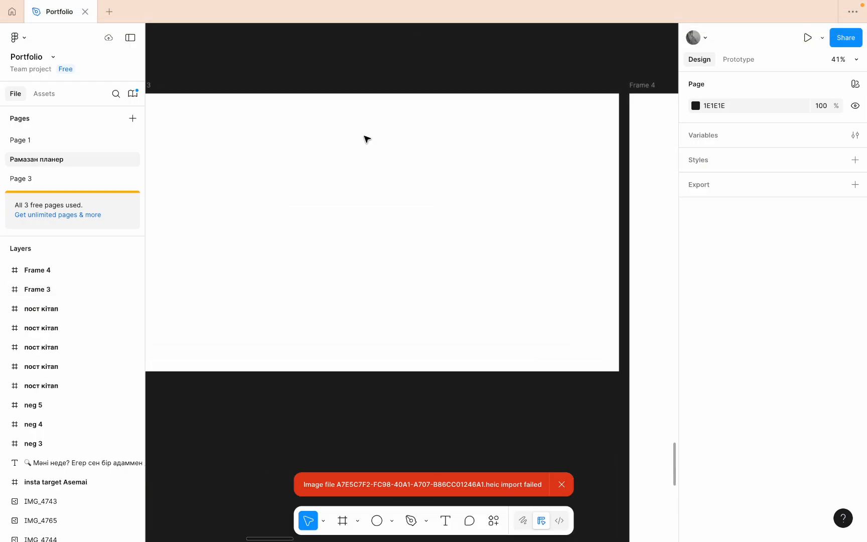
pyautogui.hscroll(4, 364, 135)
pyautogui.scroll(1, 364, 135)
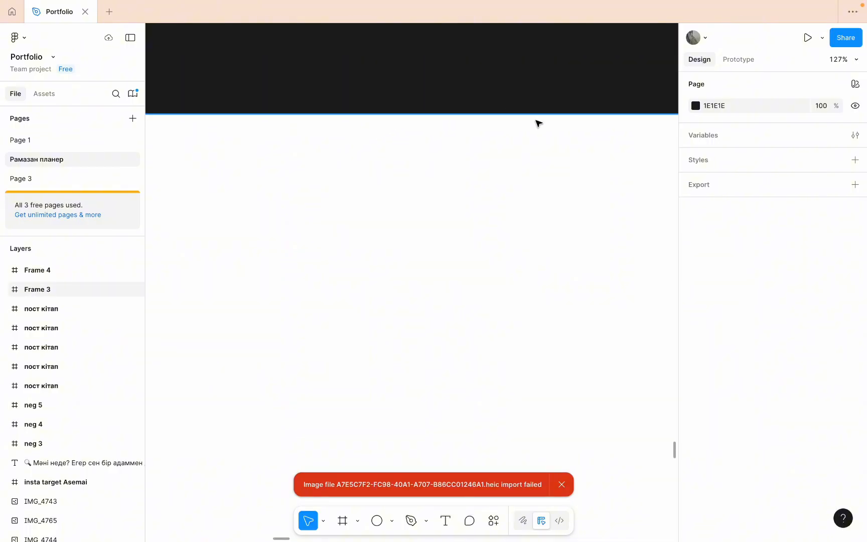
pyautogui.scroll(10, 537, 121)
pyautogui.scroll(8, 538, 122)
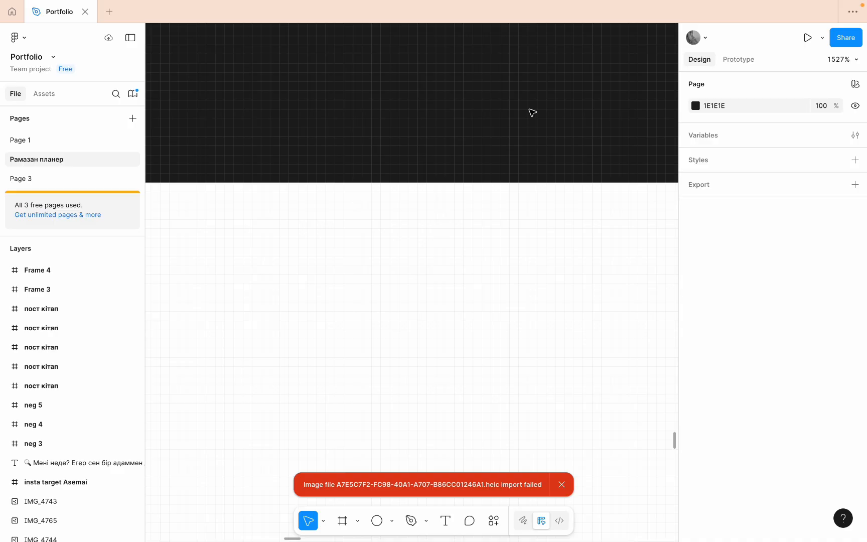
pyautogui.scroll(-9, 522, 128)
pyautogui.scroll(-3, 554, 151)
pyautogui.hscroll(4, 553, 151)
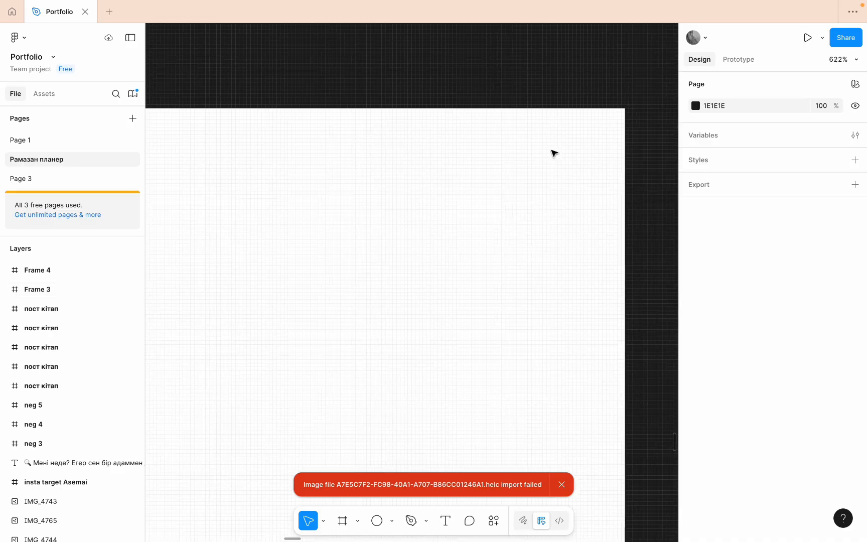
pyautogui.scroll(-15, 545, 91)
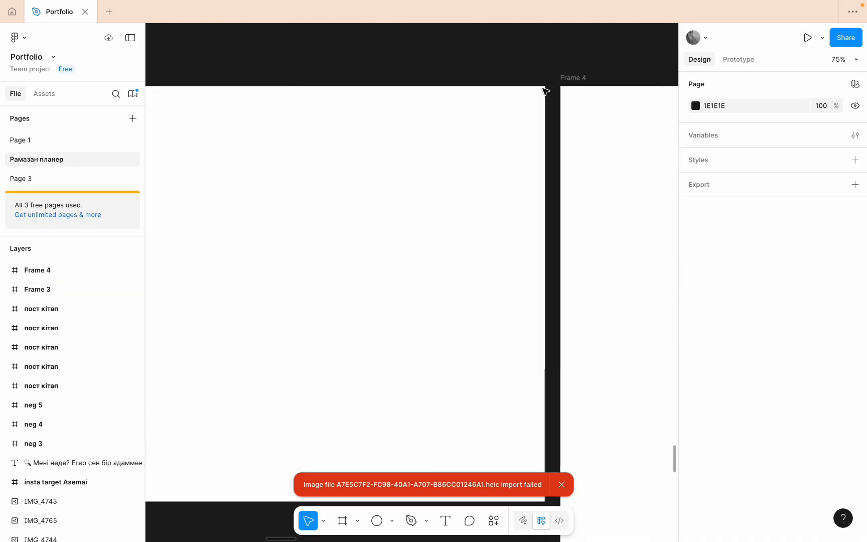
pyautogui.scroll(-5, 545, 91)
pyautogui.scroll(4, 545, 90)
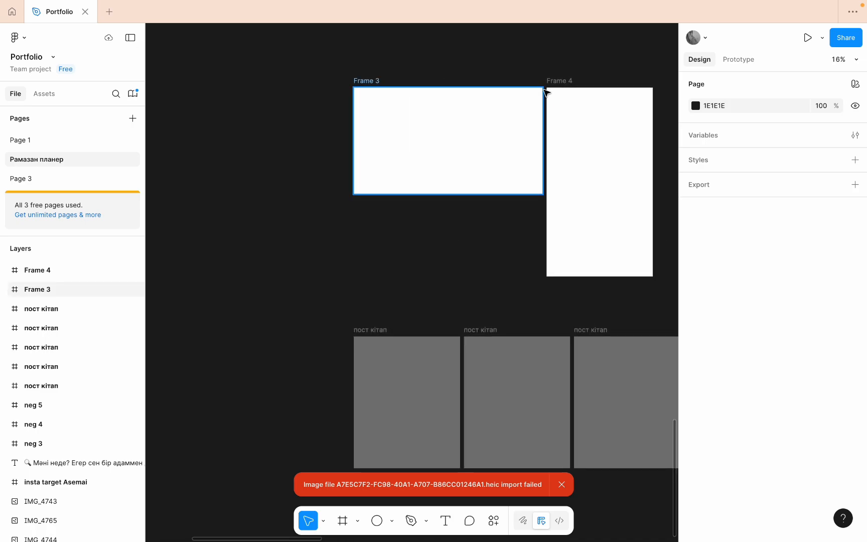
pyautogui.scroll(3, 528, 136)
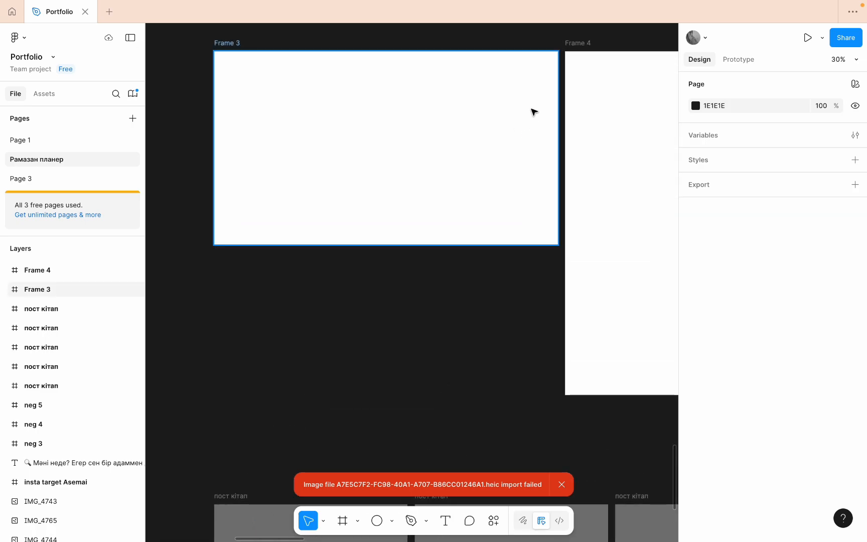
pyautogui.scroll(-3, 533, 111)
pyautogui.scroll(3, 542, 98)
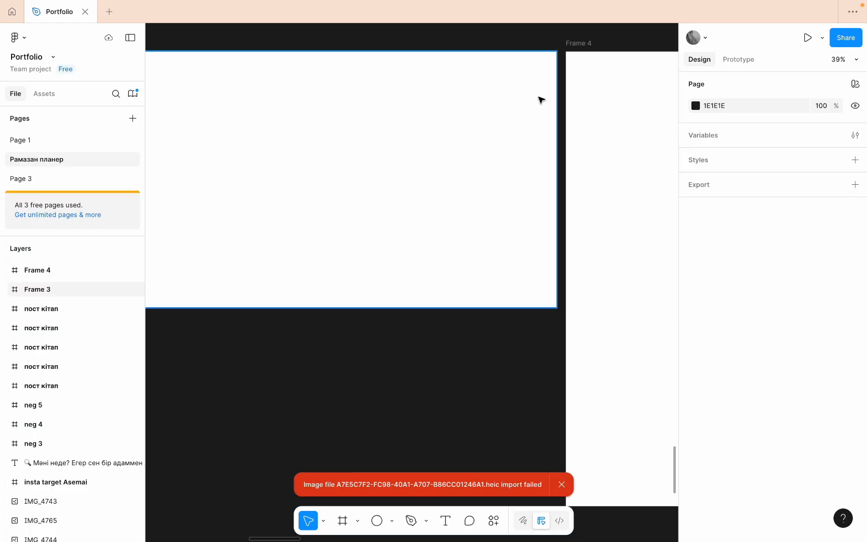
pyautogui.scroll(-2, 547, 45)
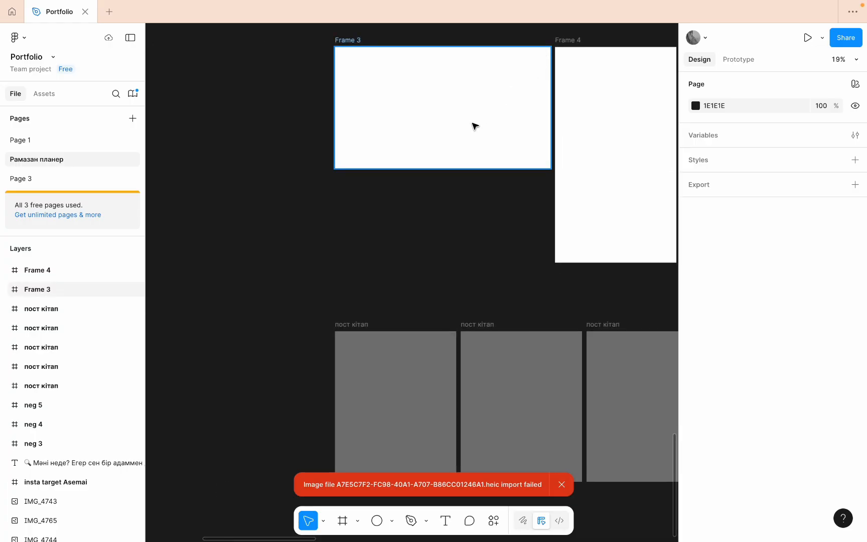
pyautogui.scroll(3, 474, 125)
pyautogui.hscroll(3, 474, 124)
# - Compare the dimensions of the landscape and portrait frames by selecting each in turn, and view them with the пост кітап row
pyautogui.click(335, 160)
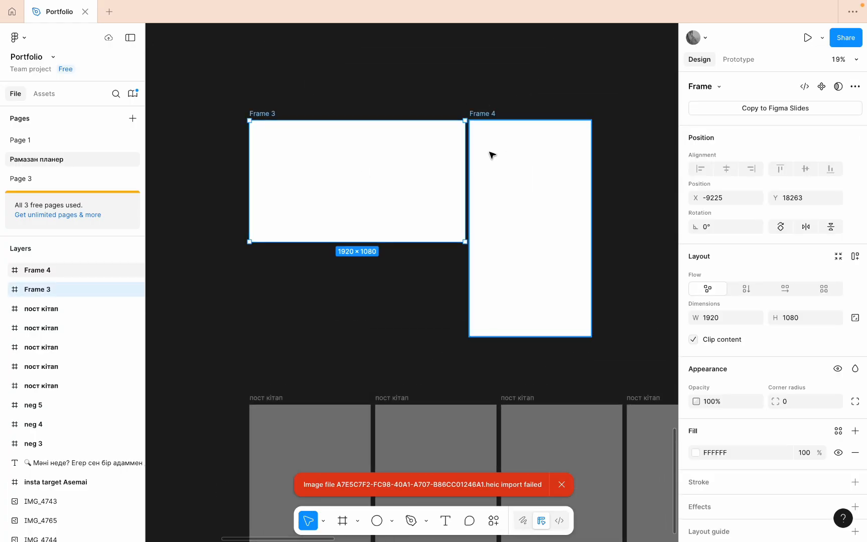
pyautogui.click(492, 154)
pyautogui.scroll(-5, 543, 187)
pyautogui.scroll(3, 373, 54)
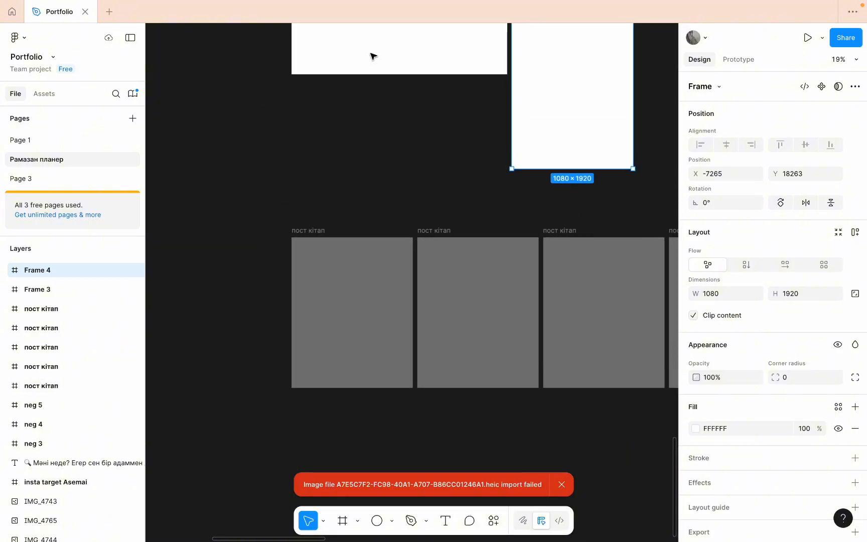
pyautogui.scroll(2, 374, 55)
pyautogui.click(354, 334)
pyautogui.click(385, 206)
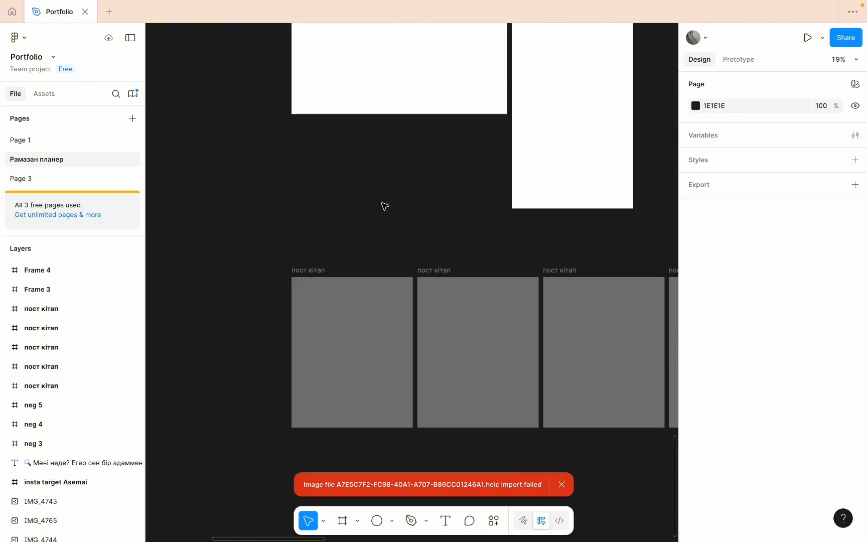
pyautogui.scroll(-3, 384, 206)
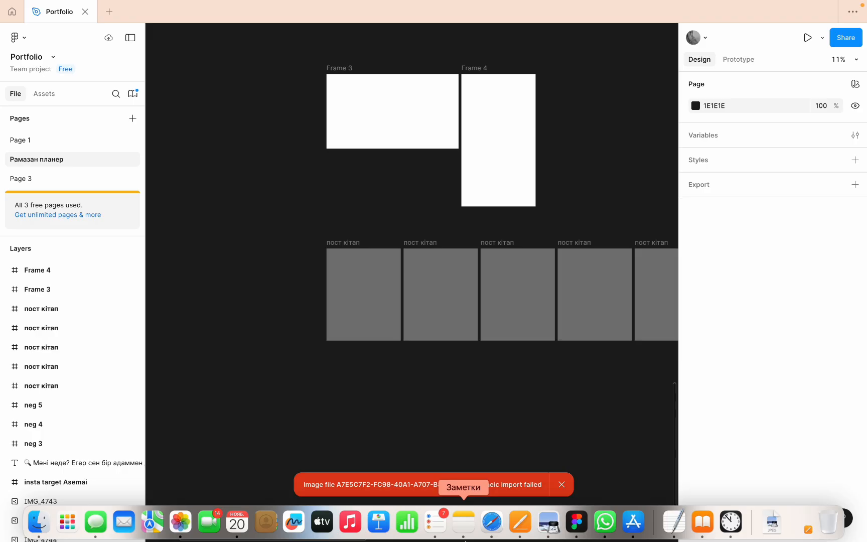
# - Switch to Safari and open a new browser tab
pyautogui.click(464, 522)
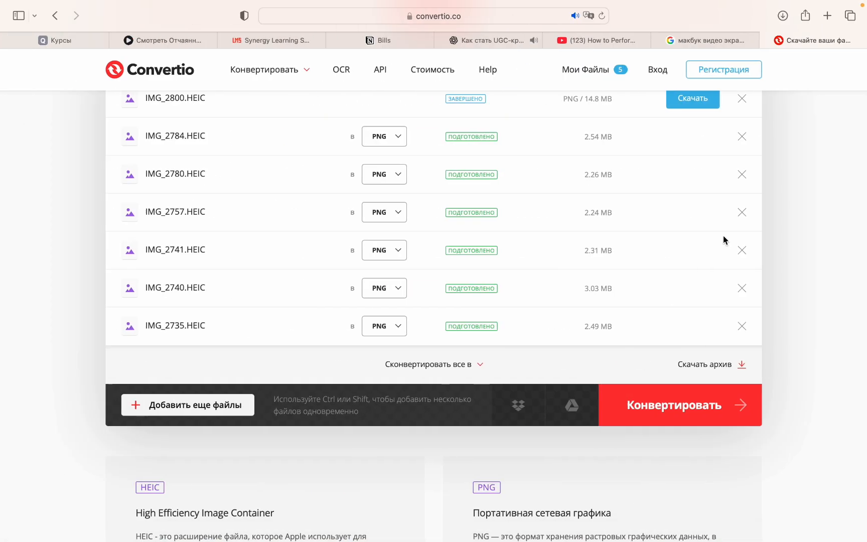
pyautogui.click(828, 16)
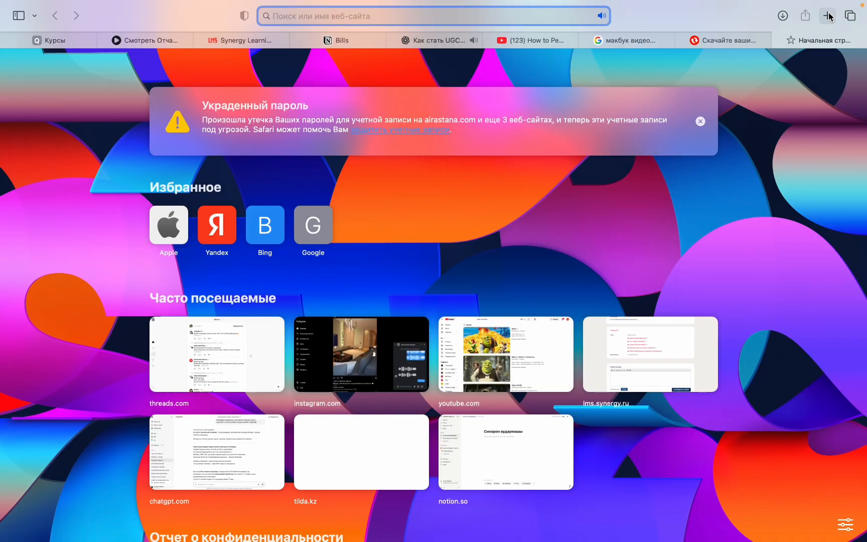
pyautogui.write('сертифик')
pyautogui.press('BackSpace')
pyautogui.press('BackSpace')
pyautogui.press('BackSpace')
pyautogui.press('BackSpace')
pyautogui.press('BackSpace')
pyautogui.press('BackSpace')
pyautogui.press('BackSpace')
pyautogui.press('BackSpace')
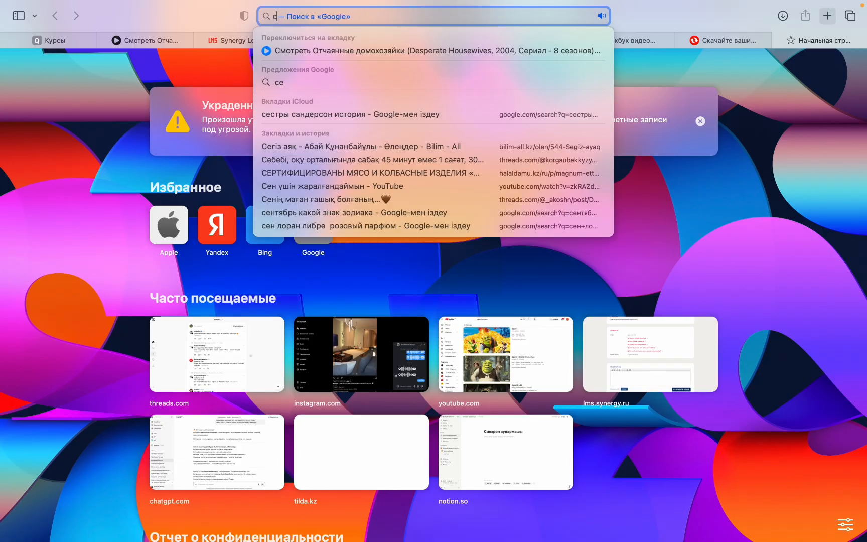
# - Search Google for "оюложка размер"
pyautogui.write('оюлож')
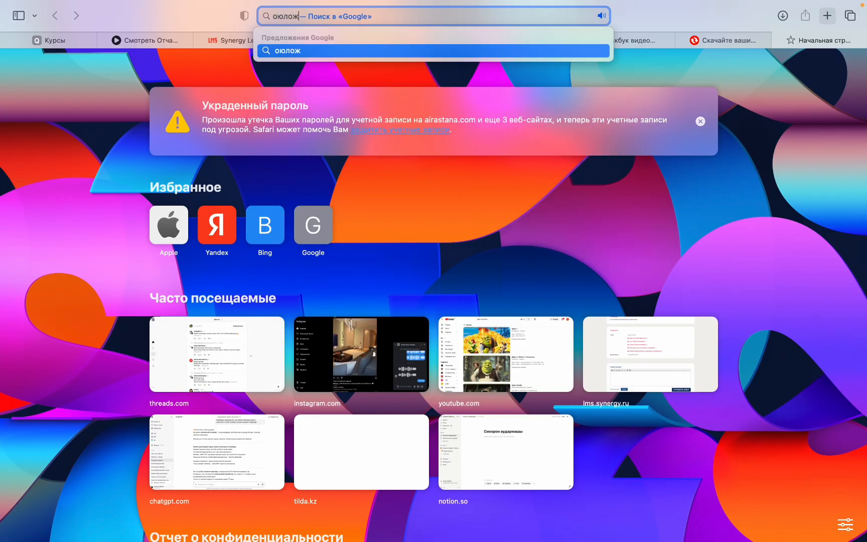
pyautogui.write('ка размер')
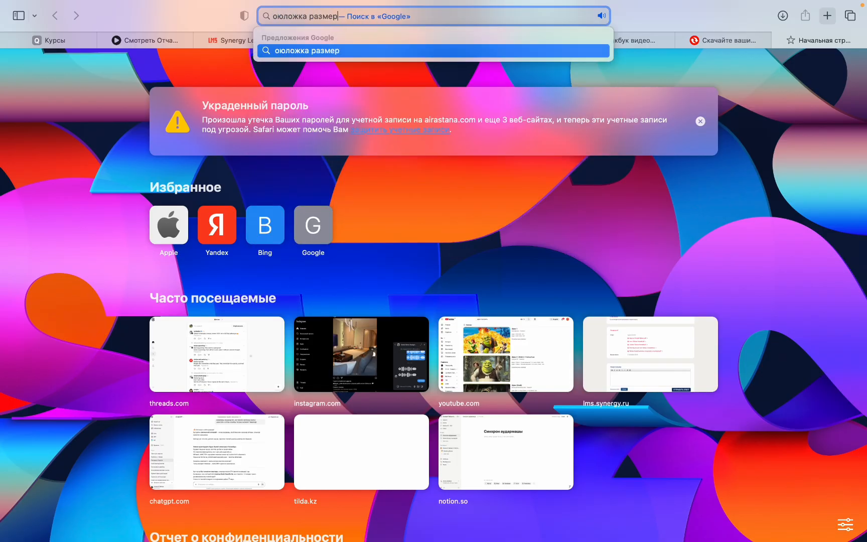
pyautogui.press('Return')
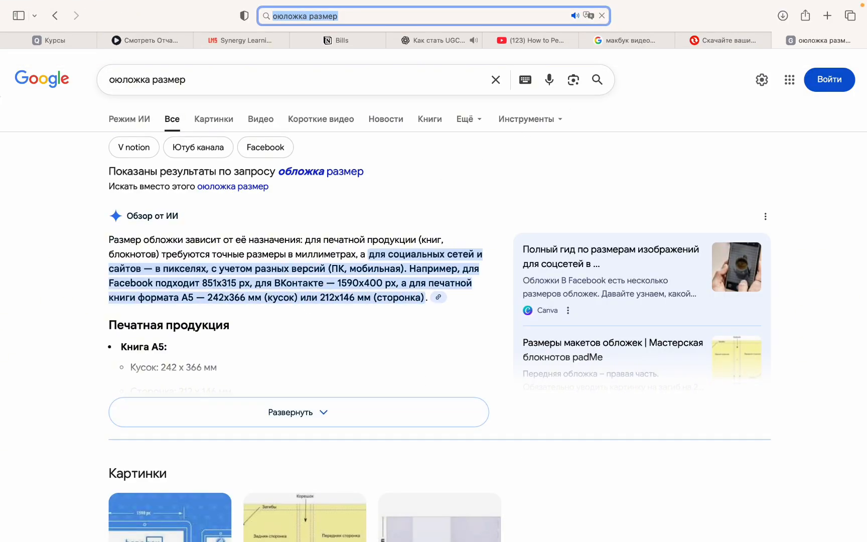
# - Return to Figma and paste the copied multi-paragraph text onto the empty canvas below the пост кітап row
pyautogui.moveTo(580, 525)
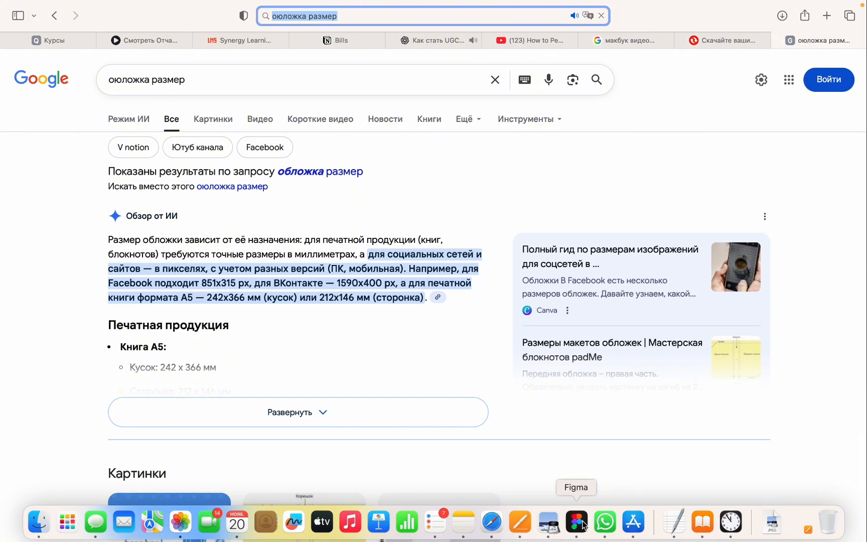
pyautogui.click(579, 524)
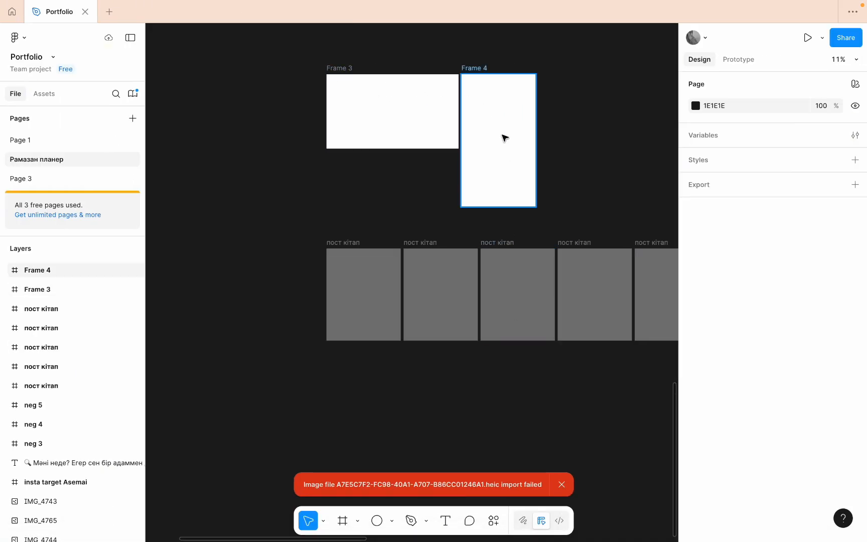
pyautogui.click(504, 138)
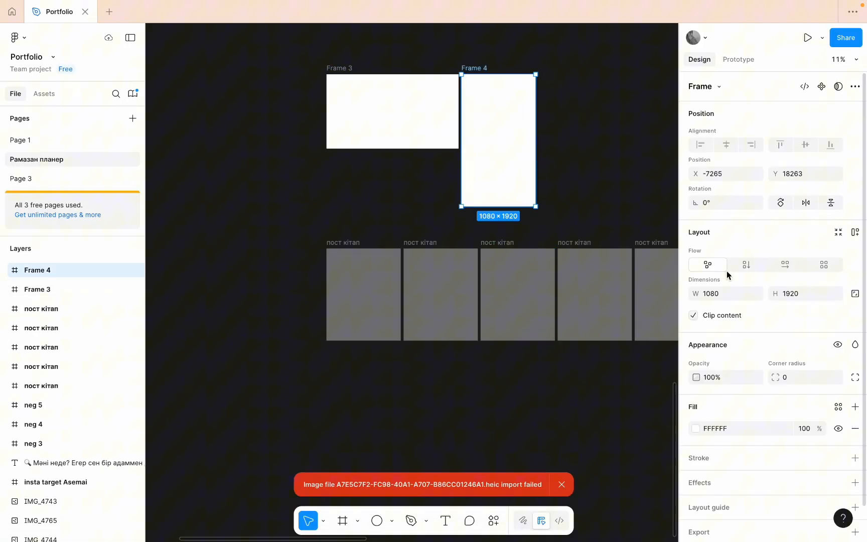
pyautogui.click(582, 194)
pyautogui.press('super+v')
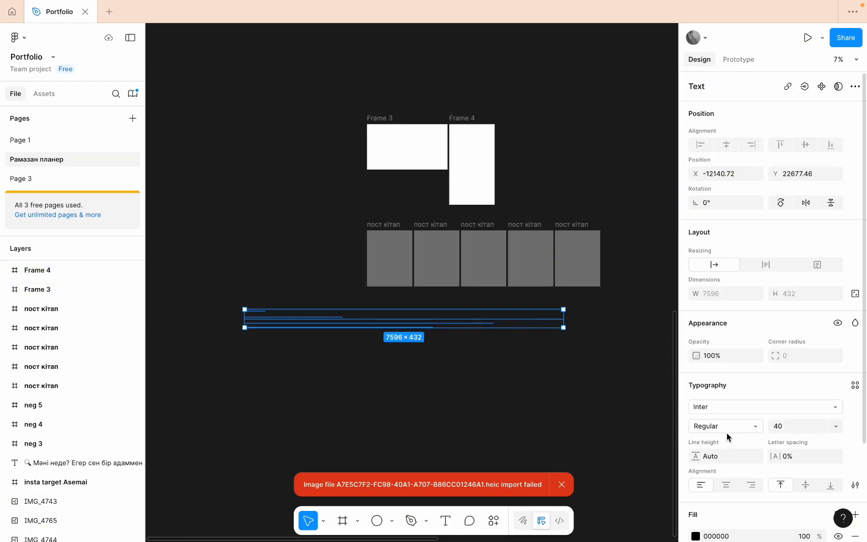
# - Change the pasted text's fill colour to white FFFFFF using the page's existing colours
pyautogui.click(695, 536)
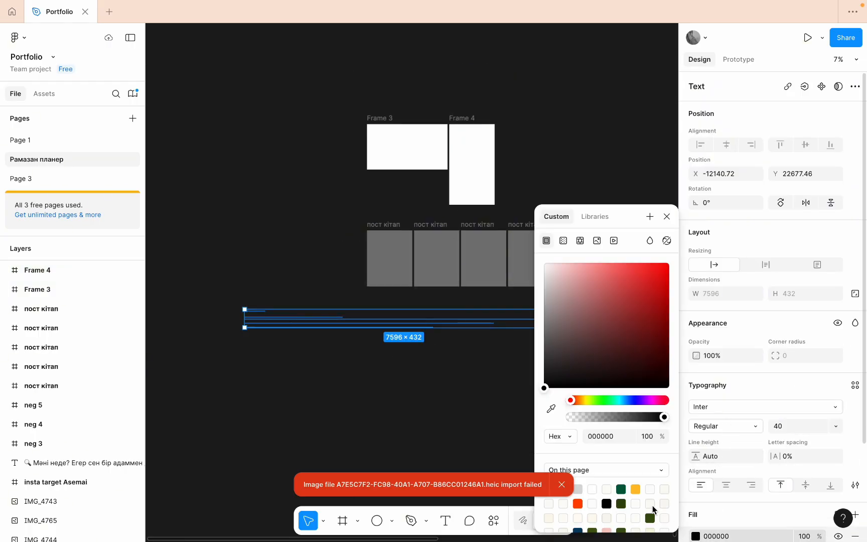
pyautogui.click(566, 485)
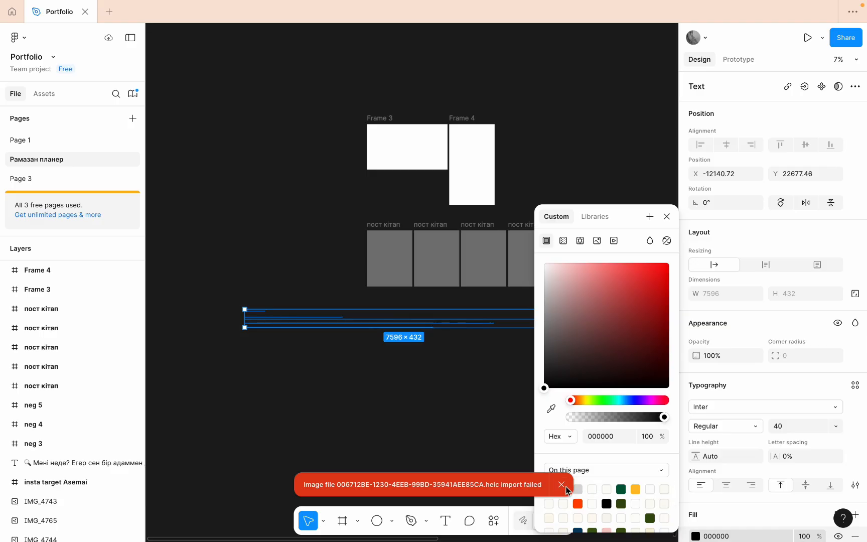
pyautogui.click(593, 489)
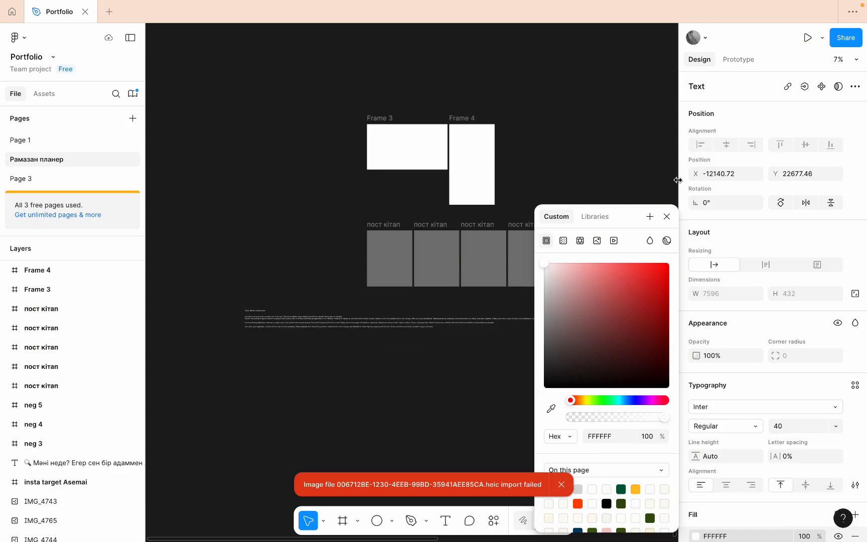
pyautogui.click(667, 216)
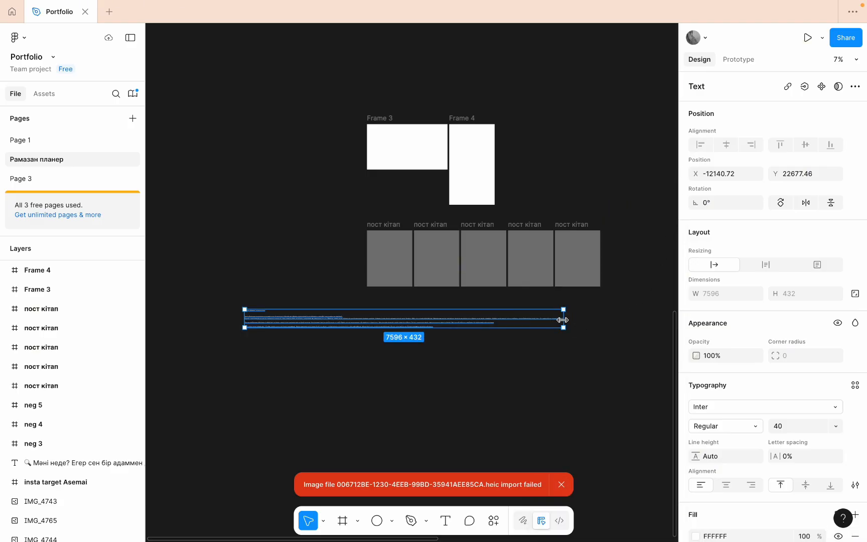
# - Narrow the pasted text block to about 1781 wide, place it beside the first пост кітап frame, and select that frame
pyautogui.moveTo(563, 319); pyautogui.dragTo(349, 249)
pyautogui.keyDown('ctrl'); pyautogui.scroll(5, 292, 252); pyautogui.keyUp('ctrl')
pyautogui.keyDown('ctrl'); pyautogui.scroll(-4, 292, 252); pyautogui.keyUp('ctrl')
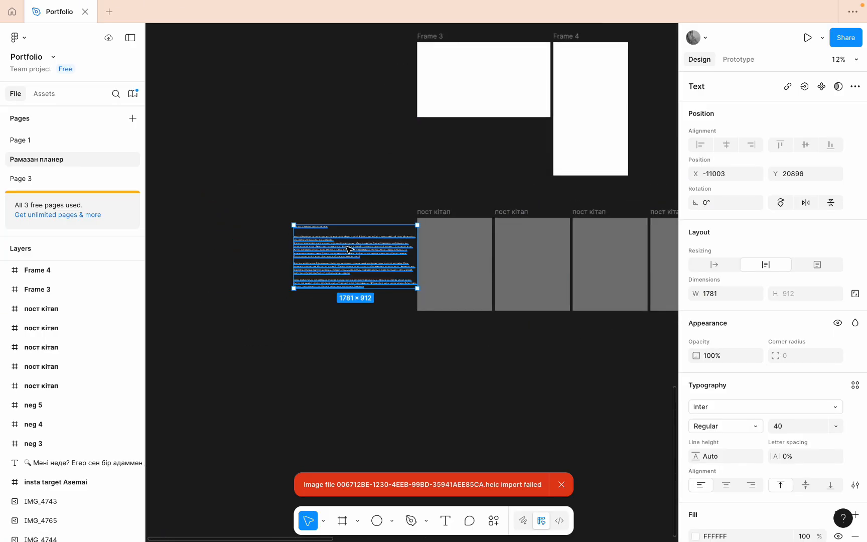
pyautogui.click(461, 248)
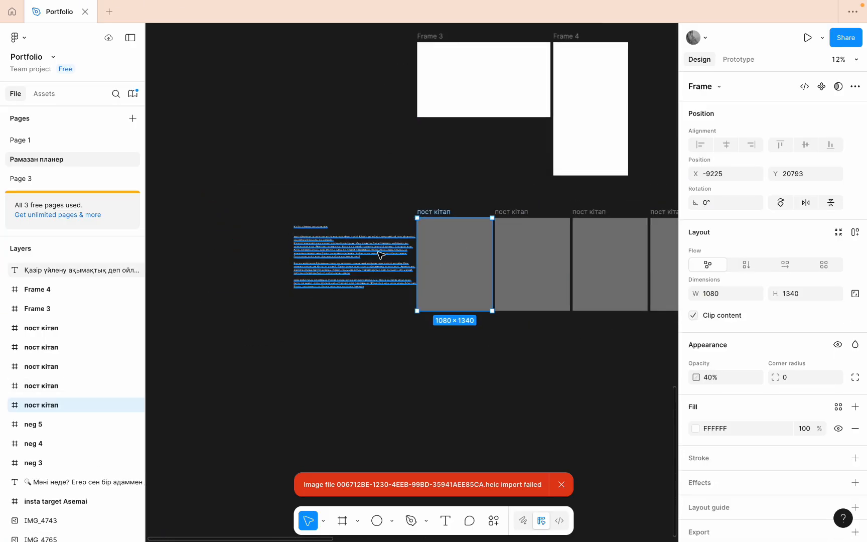
# - Shift the pasted text block away from the first пост кітап frame, to X -11107
pyautogui.keyDown('ctrl'); pyautogui.scroll(3, 380, 255); pyautogui.keyUp('ctrl')
pyautogui.click(314, 241)
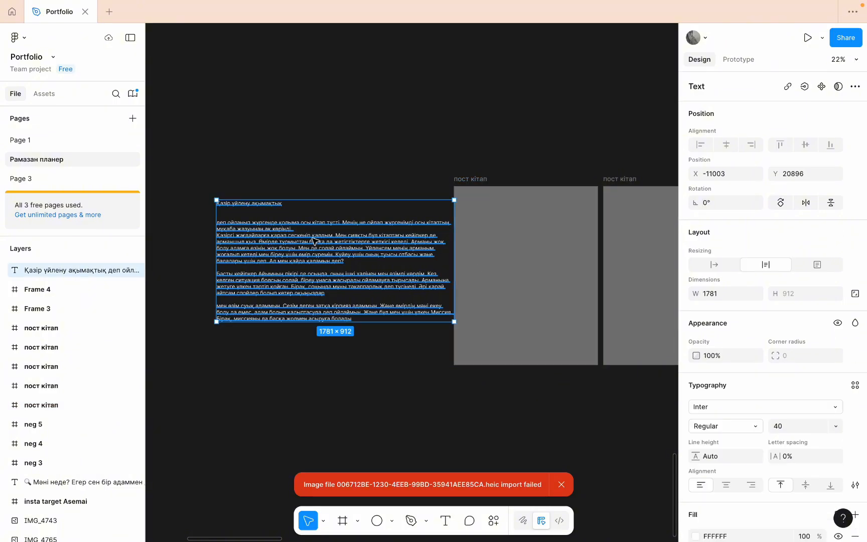
pyautogui.moveTo(314, 241); pyautogui.dragTo(300, 242)
# - Copy the title line "Қазір үйлену ақымақтық" from the text block and paste it as new text inside the first пост кітап frame
pyautogui.doubleClick(269, 203)
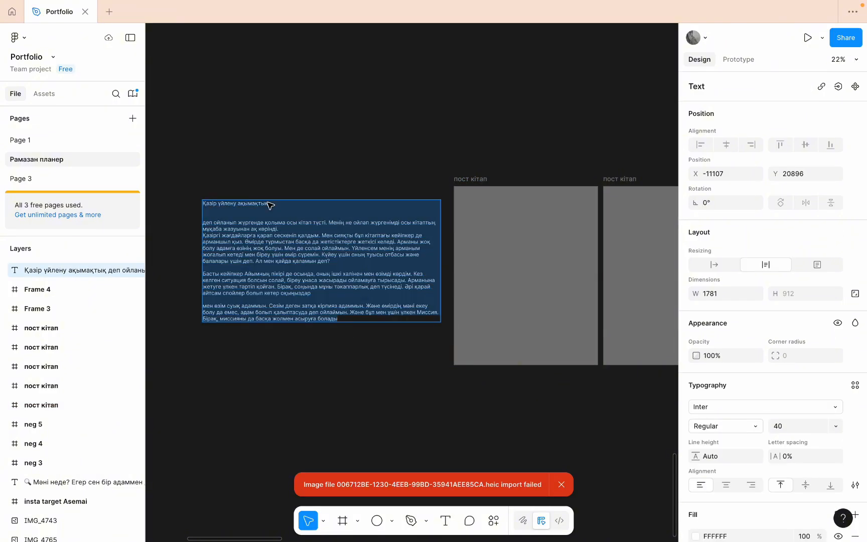
pyautogui.doubleClick(270, 204)
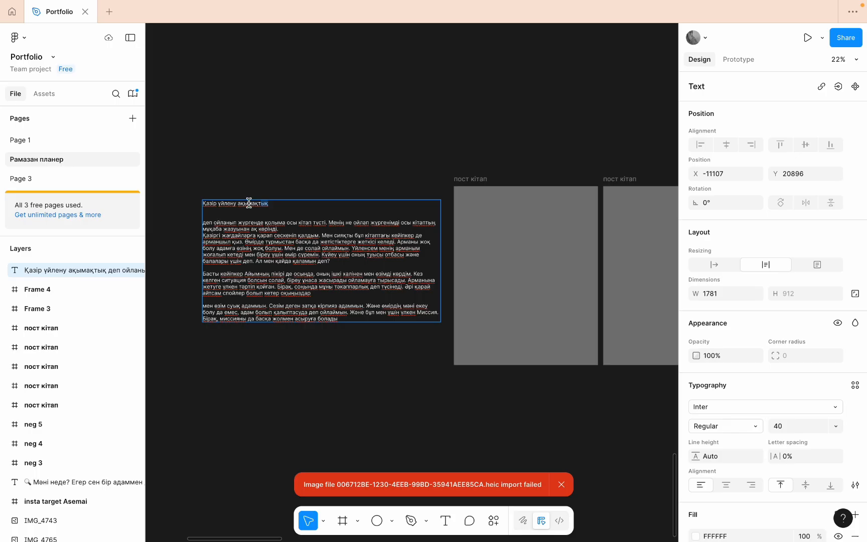
pyautogui.moveTo(249, 202); pyautogui.dragTo(201, 202)
pyautogui.hotkey('ctrl', 'c')
pyautogui.click(445, 520)
pyautogui.click(500, 304)
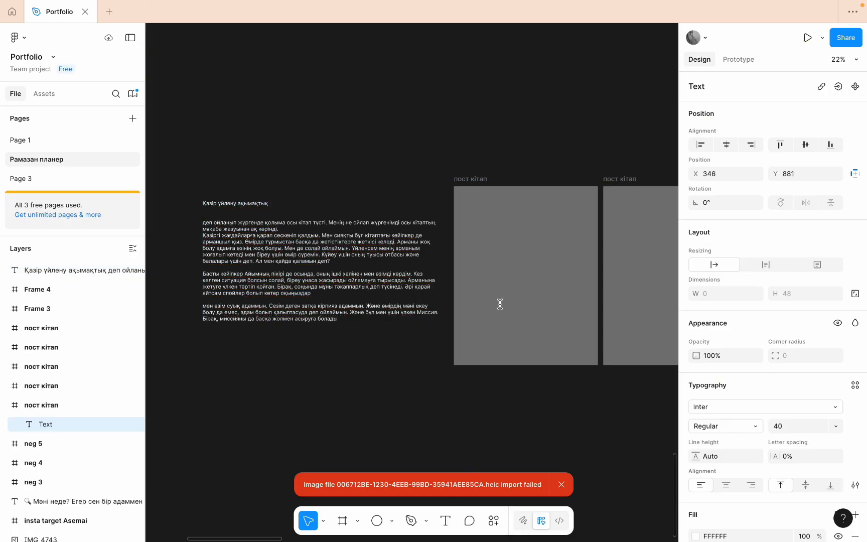
pyautogui.hotkey('ctrl', 'v')
pyautogui.press('Escape')
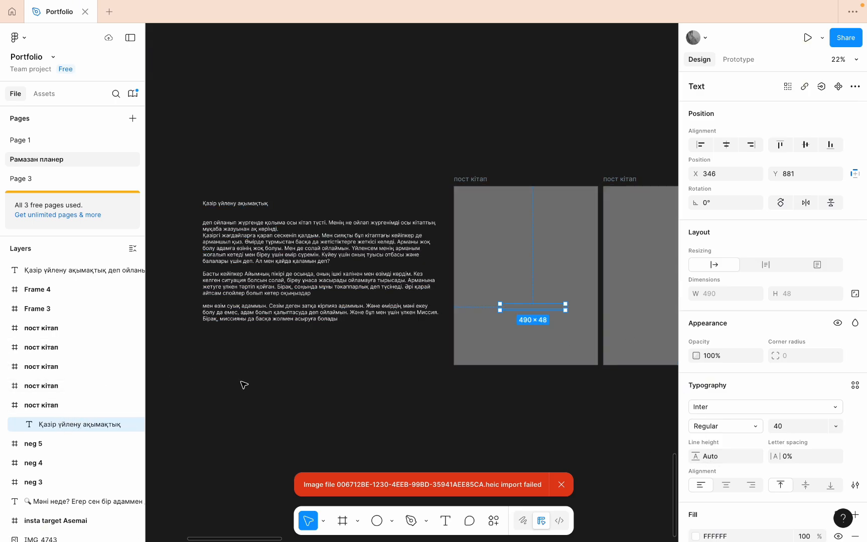
# - Rename the first two пост кітап frames in the row as "пост кітап 1" and "пост кітап 2"
pyautogui.click(485, 180)
pyautogui.doubleClick(485, 180)
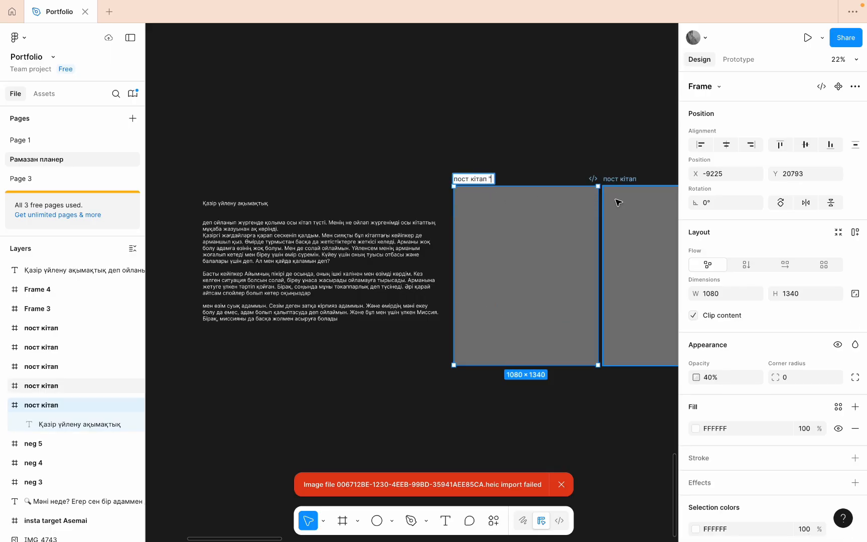
pyautogui.hotkey('ctrl', 'space')
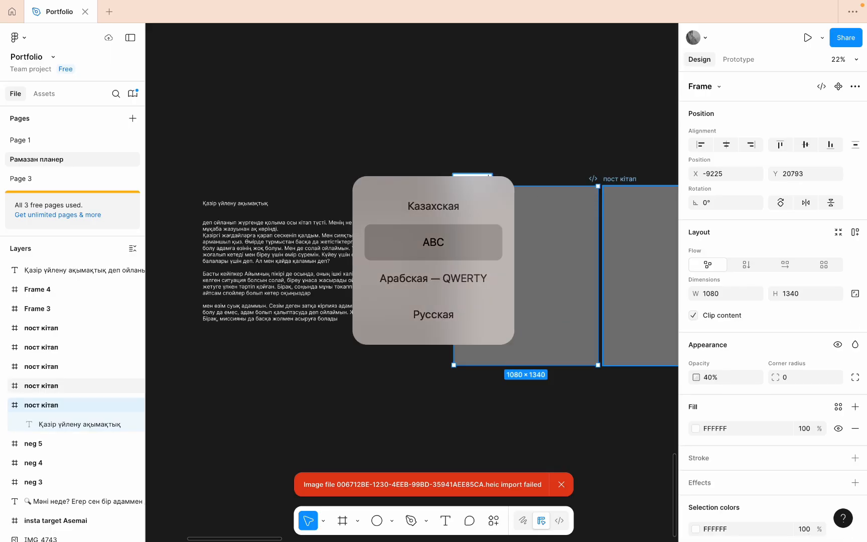
pyautogui.write('1')
pyautogui.click(637, 179)
pyautogui.doubleClick(633, 179)
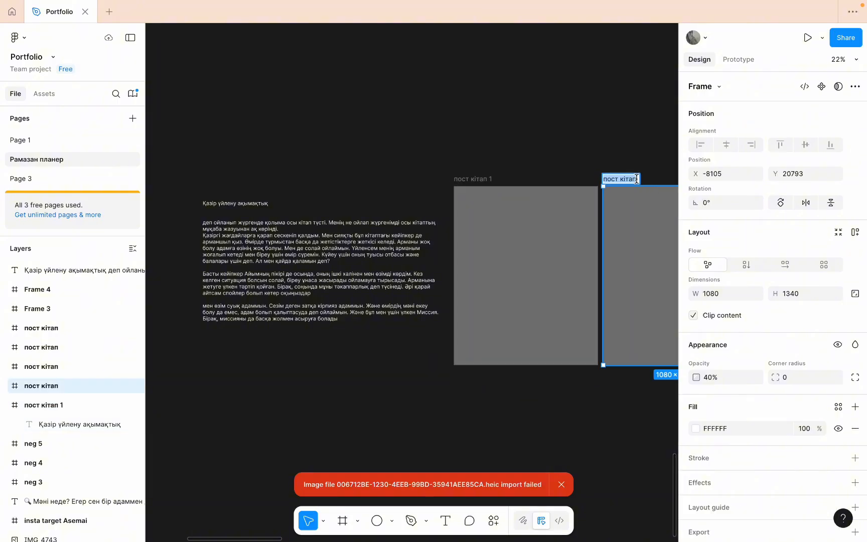
pyautogui.write('2')
pyautogui.press('Return')
# - Rename the third frame in the row as "пост кітап 3"
pyautogui.hscroll(4, 660, 203)
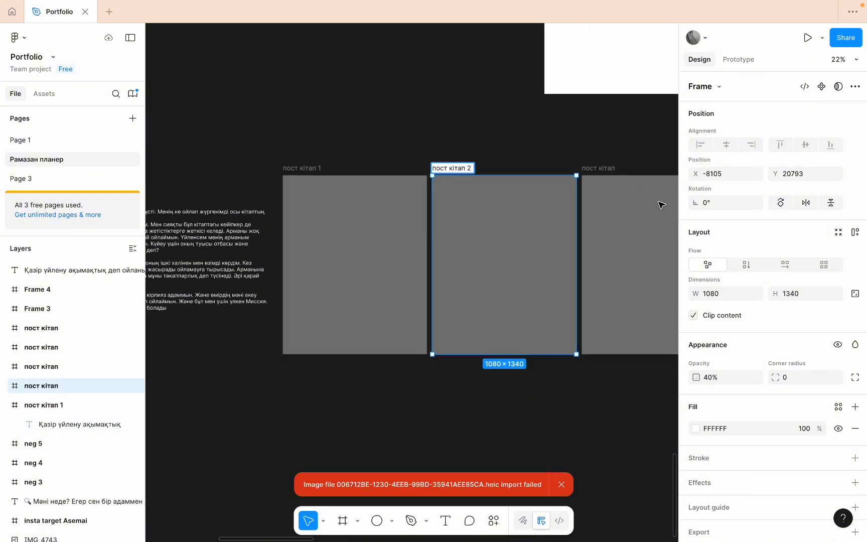
pyautogui.click(622, 177)
pyautogui.doubleClick(601, 167)
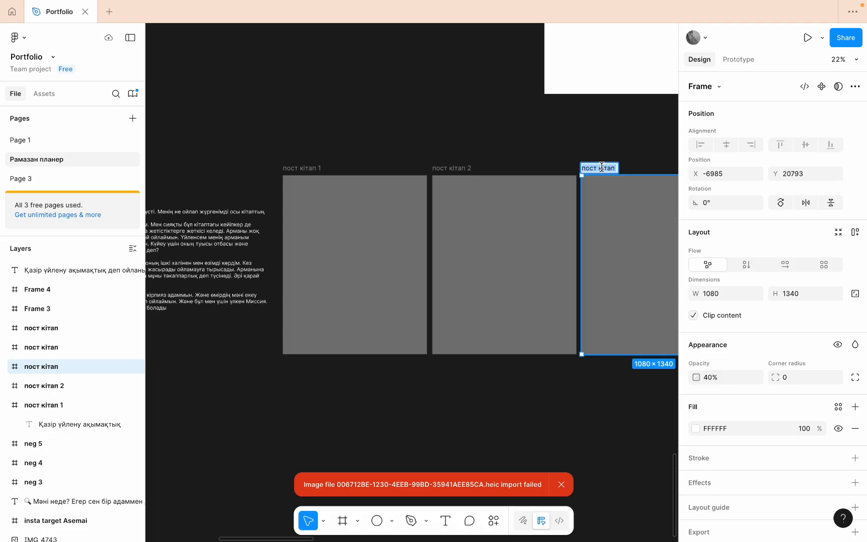
pyautogui.click(614, 168)
pyautogui.write('3')
pyautogui.press('Return')
# - Rename the fourth frame in the row as "пост кітап 4"
pyautogui.hscroll(5, 625, 219)
pyautogui.click(494, 187)
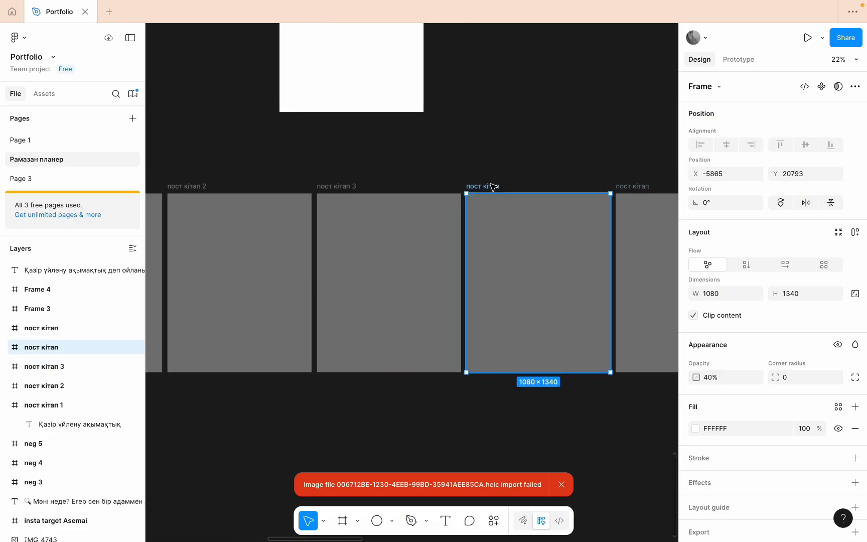
pyautogui.doubleClick(493, 187)
pyautogui.click(501, 188)
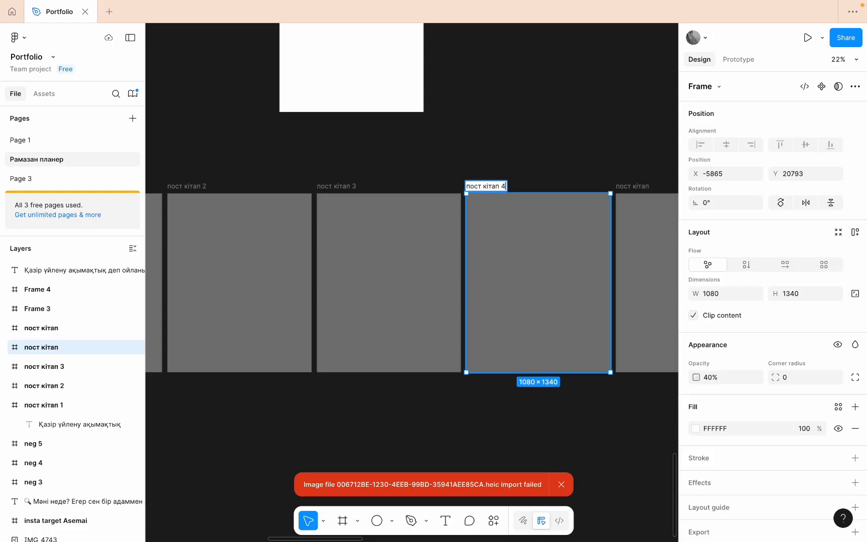
pyautogui.write('4')
pyautogui.press('Return')
# - Rename the fifth frame in the row as "пост кітап 5"
pyautogui.hscroll(5, 565, 190)
pyautogui.click(481, 174)
pyautogui.doubleClick(479, 174)
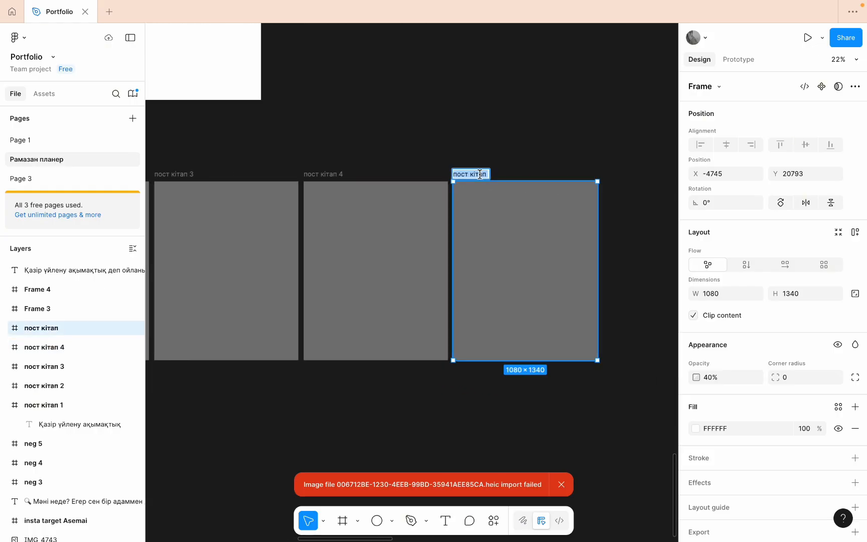
pyautogui.click(487, 174)
pyautogui.write('5')
pyautogui.click(490, 121)
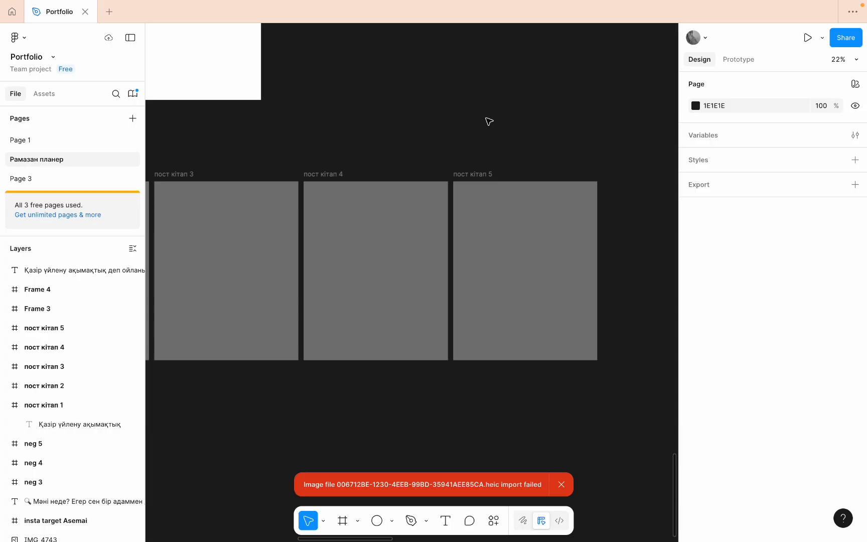
# - Select the title text inside the пост кітап 1 frame and examine how its layer is nested under the frame
pyautogui.hscroll(-12, 489, 121)
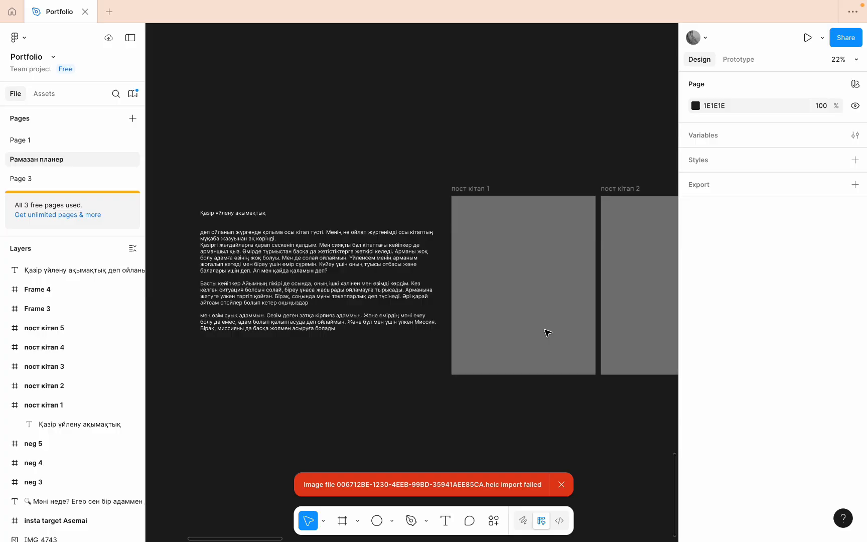
pyautogui.click(528, 317)
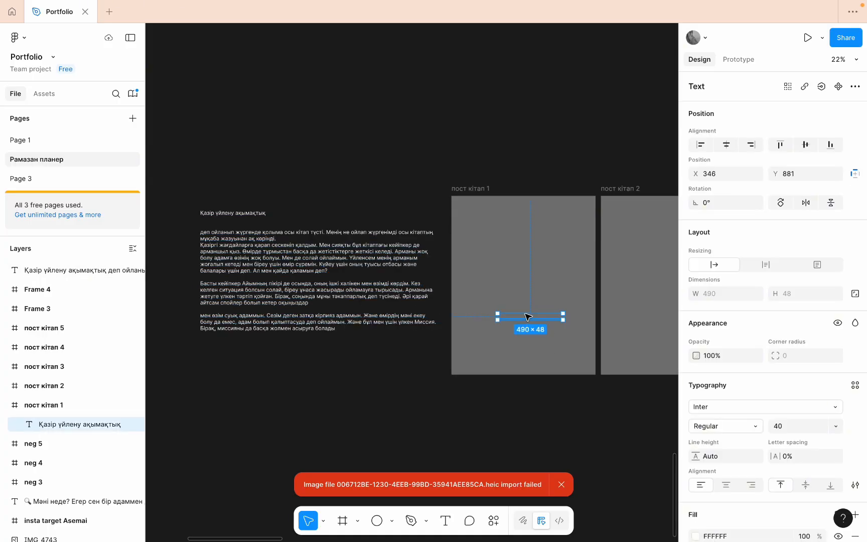
pyautogui.scroll(3, 547, 307)
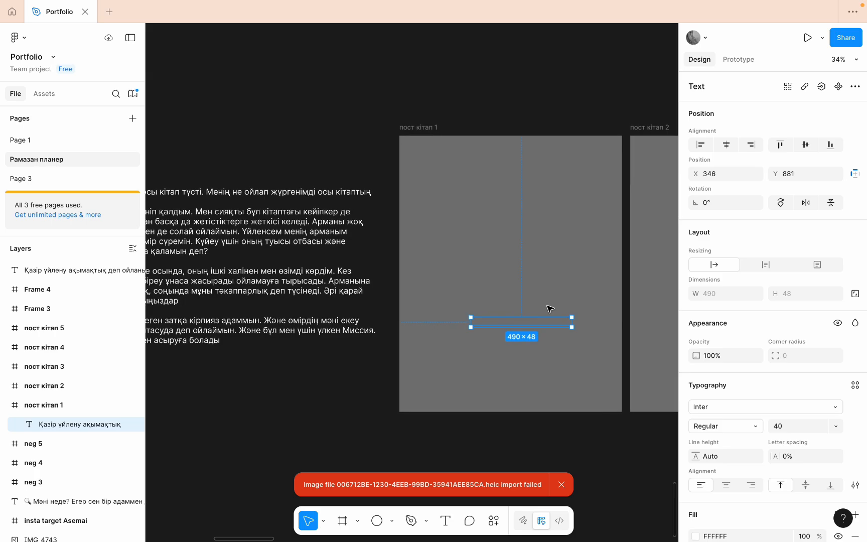
pyautogui.click(43, 408)
pyautogui.moveTo(48, 425); pyautogui.dragTo(48, 410)
# - Try a dark green fill from the page's colours on the title text and return it to white FFFFFF
pyautogui.scroll(-3, 725, 498)
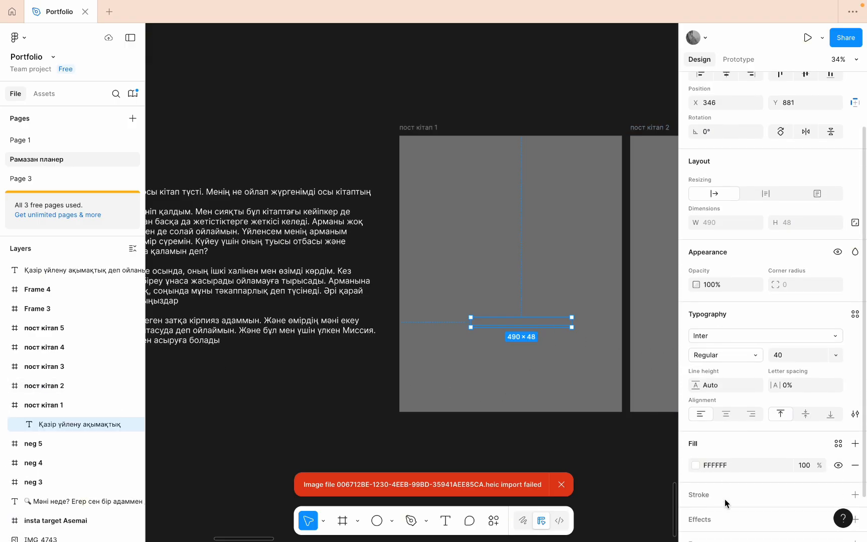
pyautogui.click(697, 435)
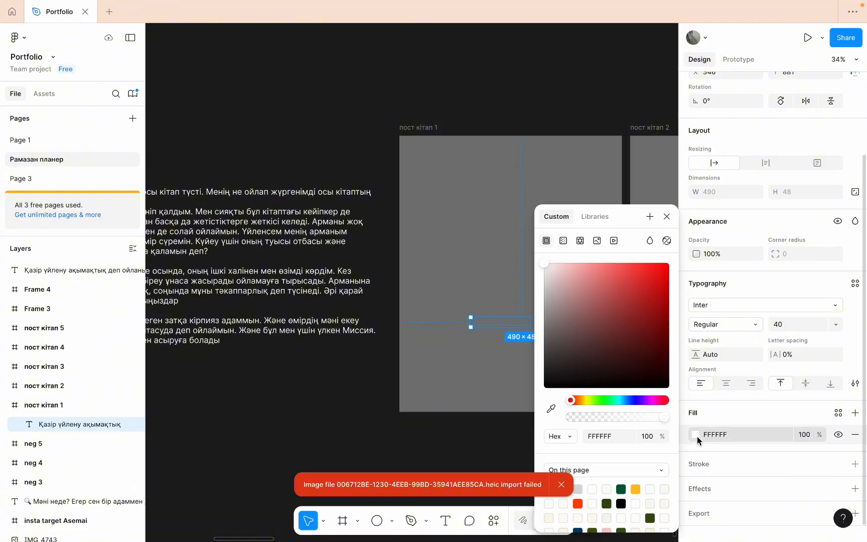
pyautogui.click(621, 489)
pyautogui.click(597, 489)
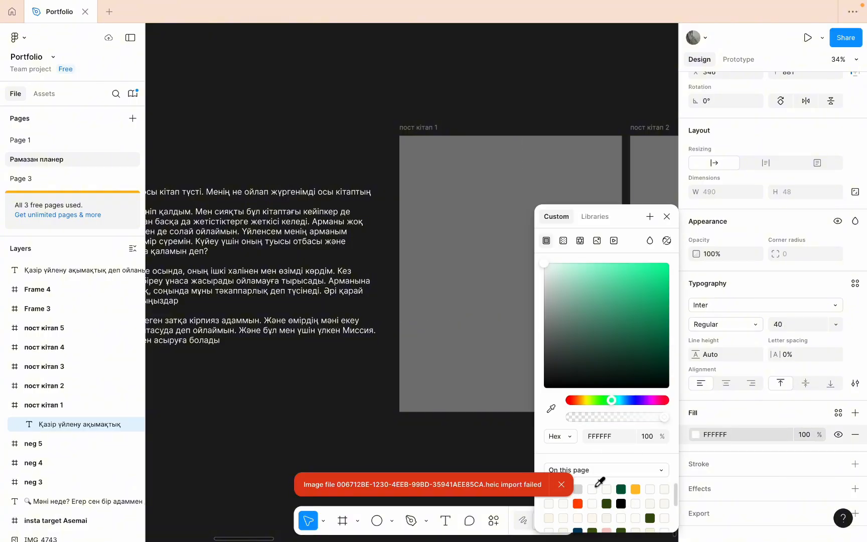
# - Examine the fill colour and selection colours of the пост кітап 1 frame, and deselect the frame
pyautogui.click(436, 125)
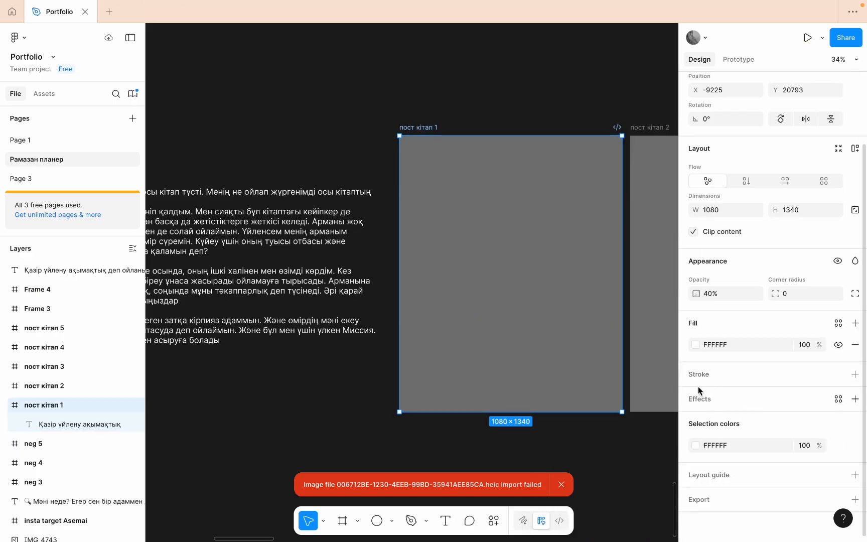
pyautogui.click(695, 344)
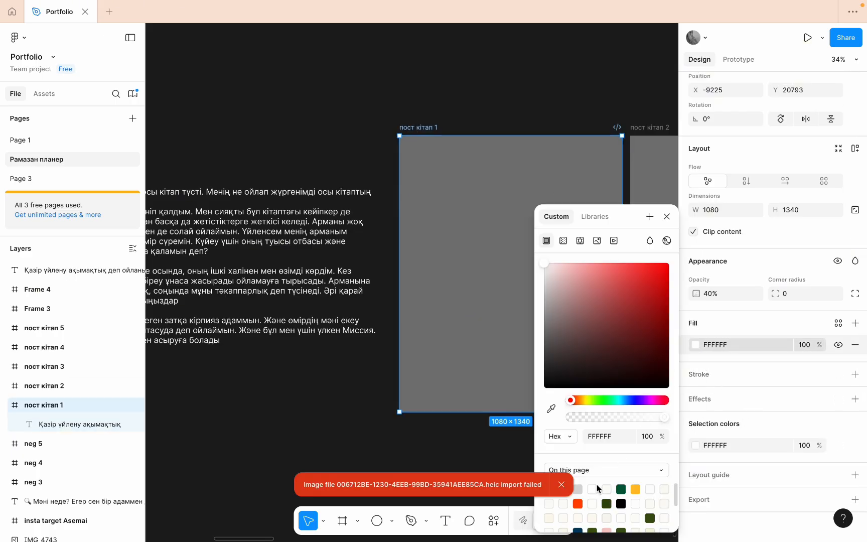
pyautogui.click(692, 447)
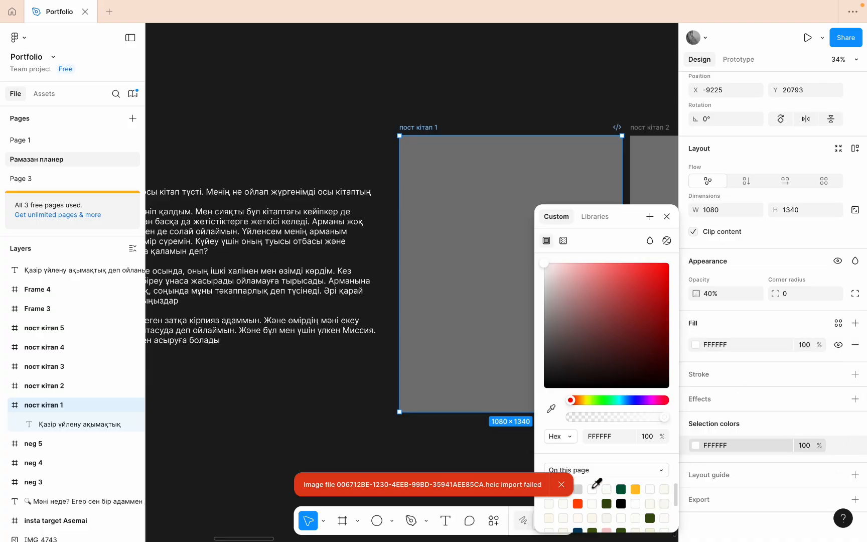
pyautogui.scroll(-5, 451, 334)
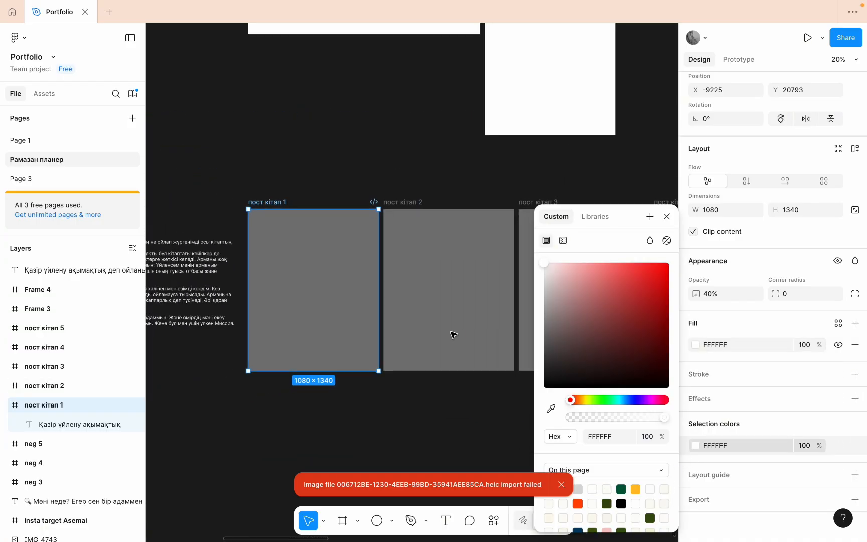
pyautogui.scroll(-3, 453, 335)
pyautogui.hscroll(-3, 453, 335)
pyautogui.click(412, 347)
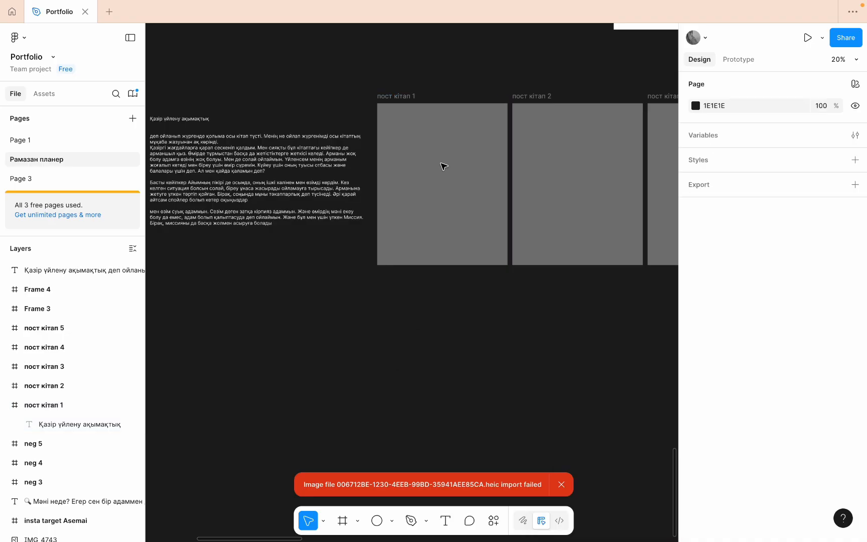
pyautogui.click(392, 98)
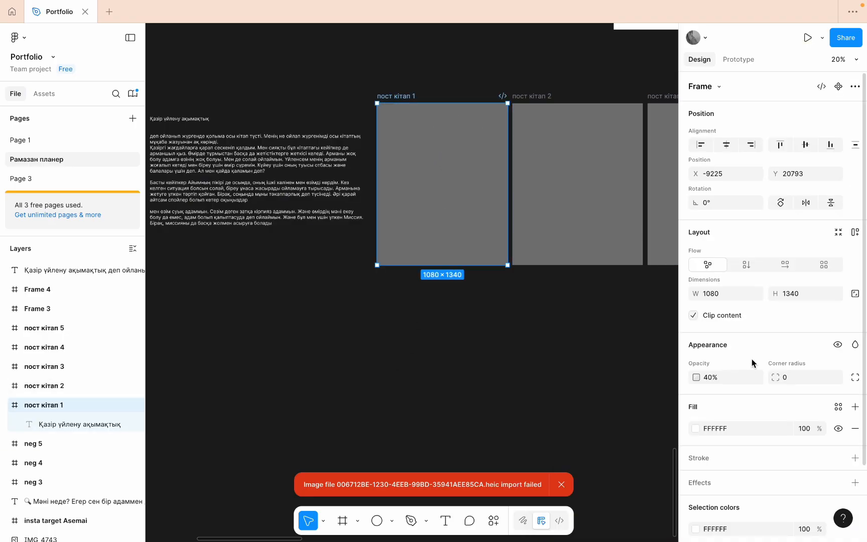
pyautogui.scroll(-2, 751, 359)
pyautogui.scroll(2, 745, 360)
pyautogui.scroll(4, 485, 157)
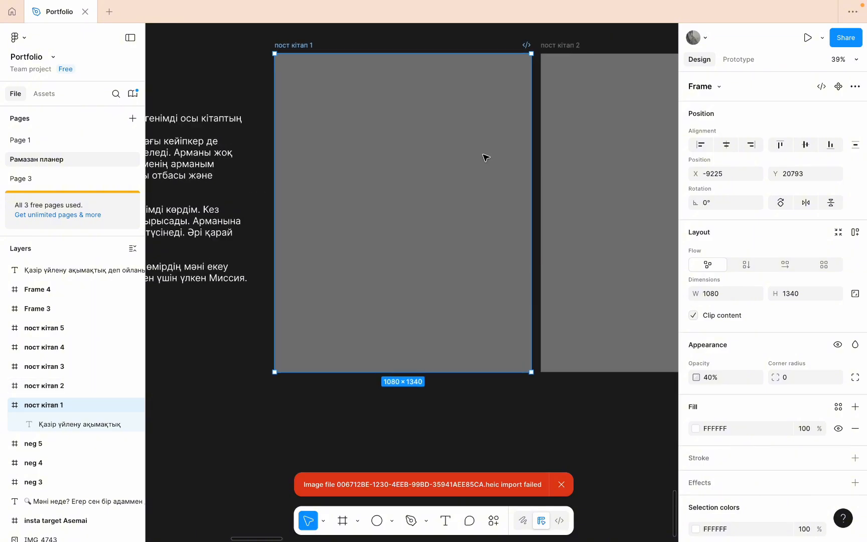
pyautogui.scroll(-5, 485, 157)
pyautogui.scroll(3, 485, 160)
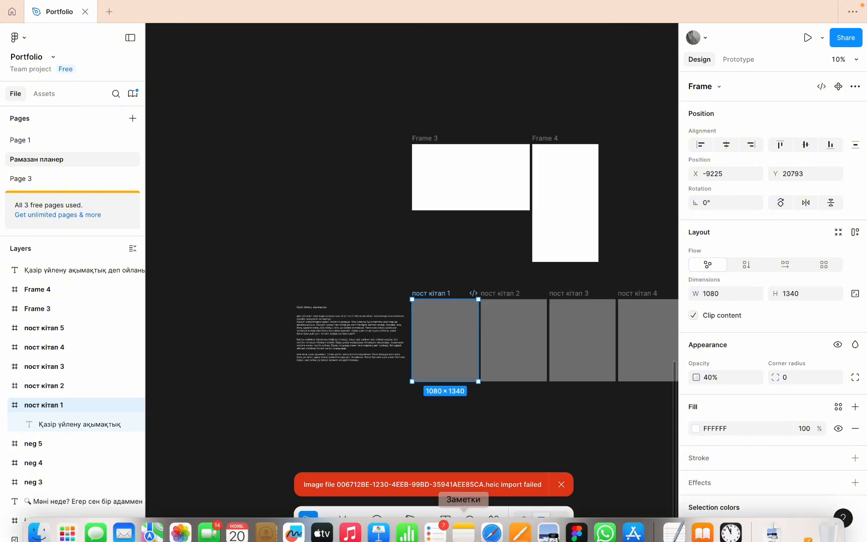
# - Switch to Safari's Convertio page and download the PNG conversions of IMG_9018 2.HEIC and IMG_2800.HEIC
pyautogui.click(492, 522)
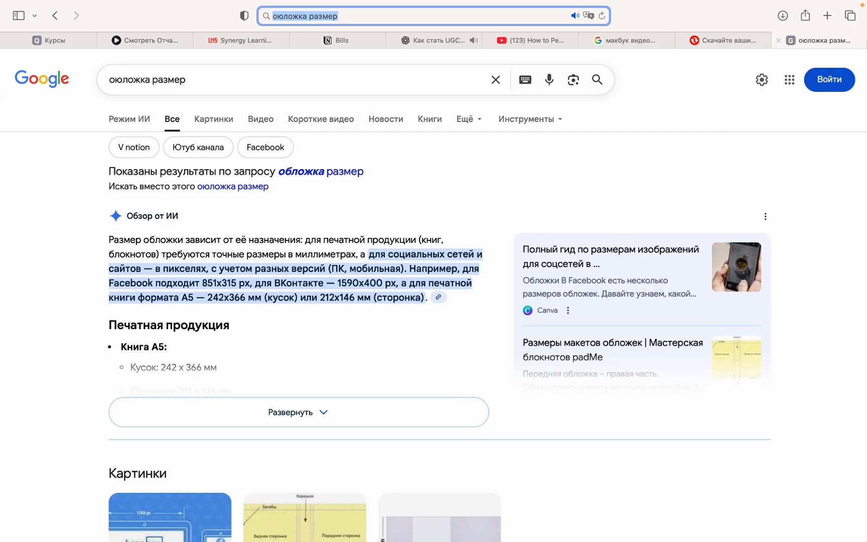
pyautogui.click(746, 37)
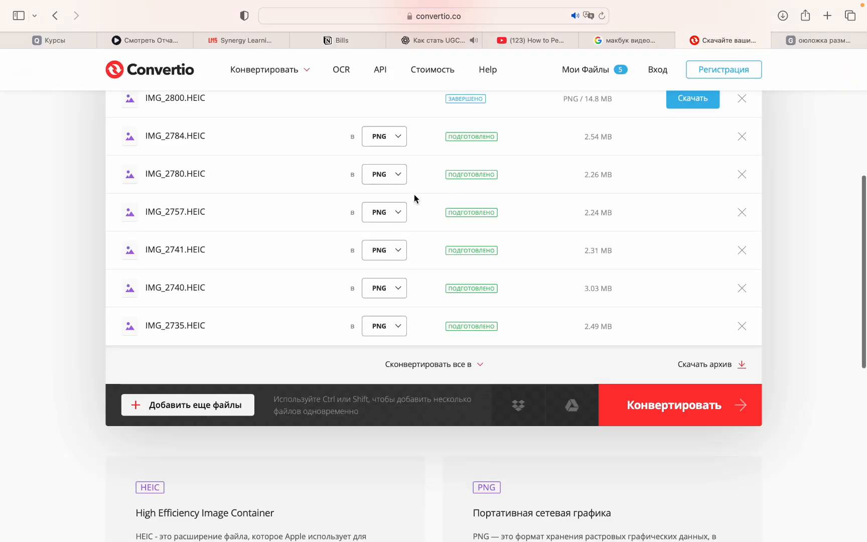
pyautogui.scroll(2, 414, 197)
pyautogui.click(692, 118)
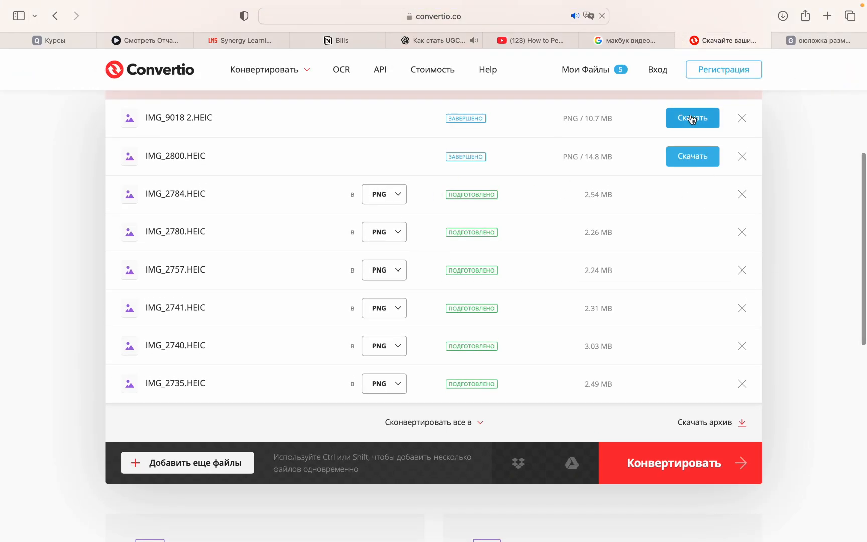
pyautogui.click(693, 157)
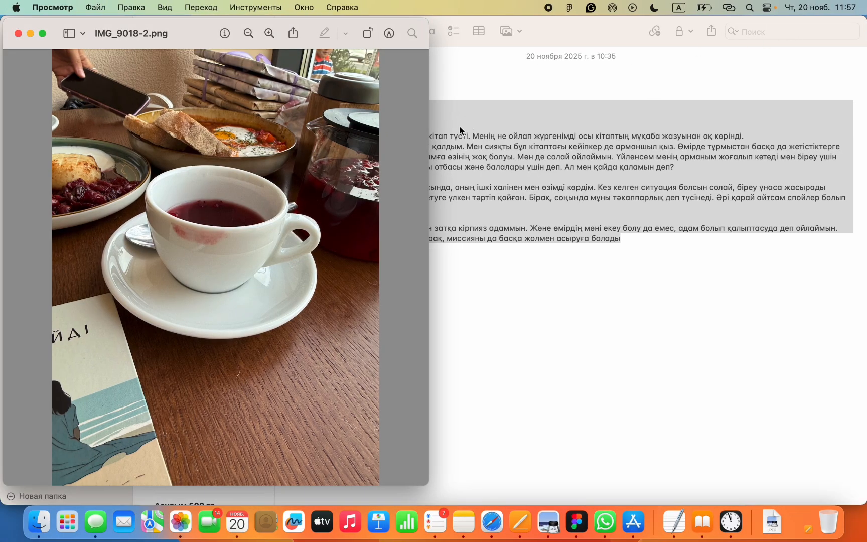
# - Locate the converted photos through Safari's downloads list and paste IMG_9018-2.png into the marry 3 frame in Figma
pyautogui.click(494, 528)
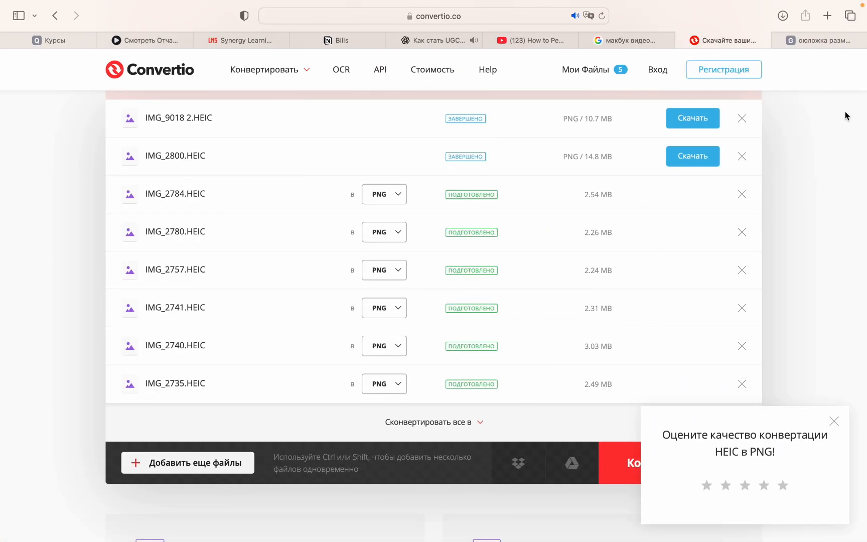
pyautogui.click(786, 19)
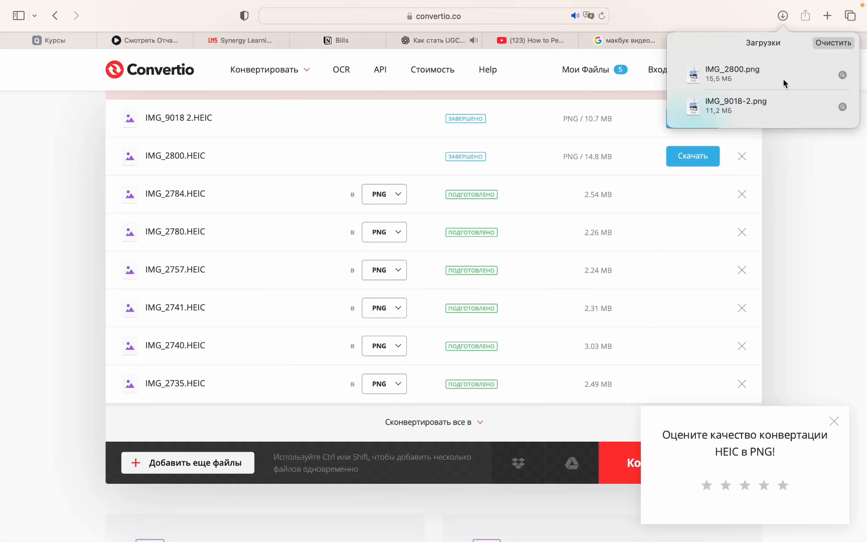
pyautogui.click(843, 75)
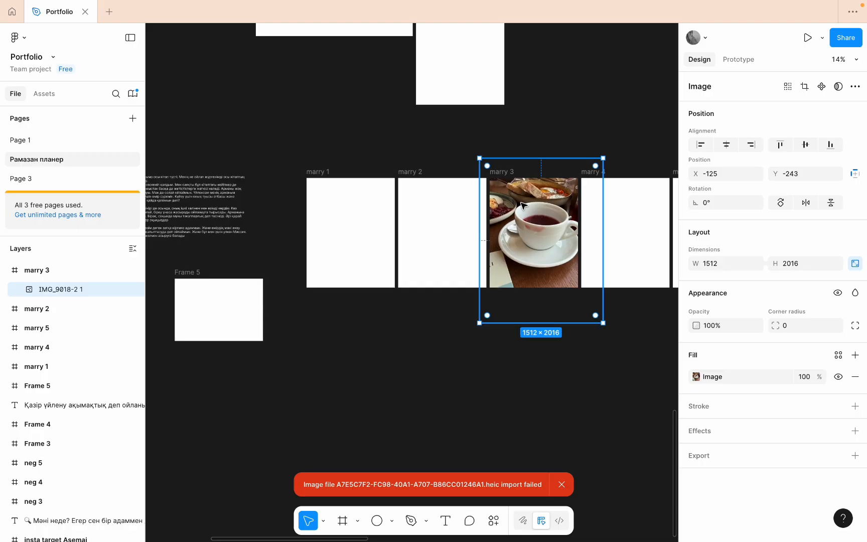
pyautogui.scroll(5, 515, 281)
pyautogui.scroll(-2, 517, 281)
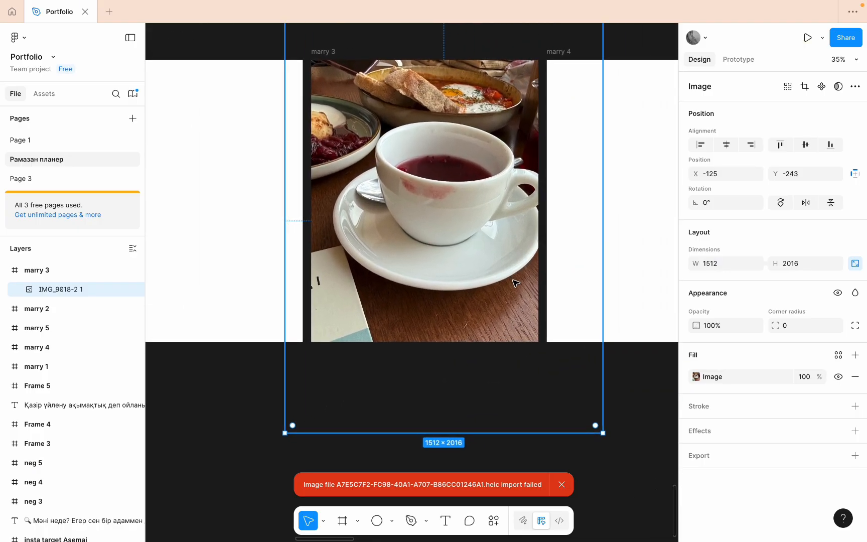
# - Scale down the cup photo and reposition it so that it covers the whole marry 3 frame, and deselect it
pyautogui.moveTo(590, 415); pyautogui.dragTo(500, 294)
pyautogui.moveTo(423, 183); pyautogui.dragTo(444, 215)
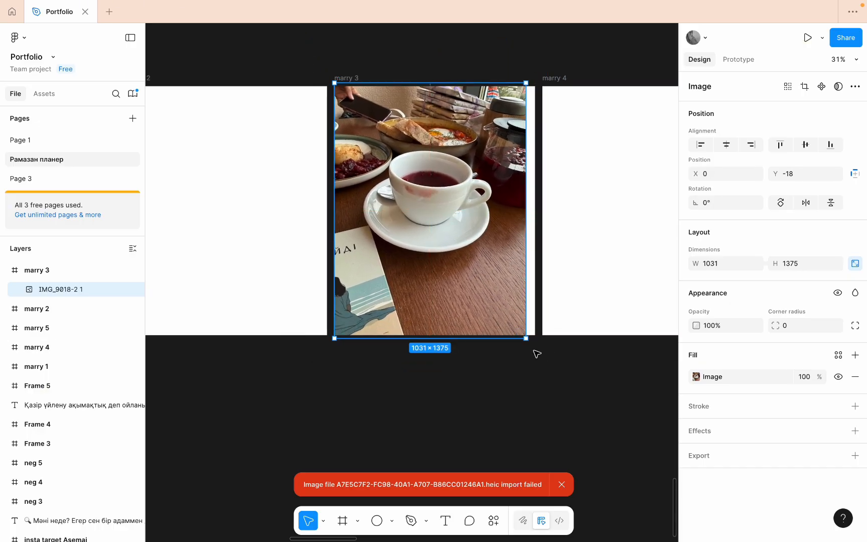
pyautogui.moveTo(526, 338); pyautogui.dragTo(549, 369)
pyautogui.moveTo(510, 308); pyautogui.dragTo(509, 283)
pyautogui.click(557, 393)
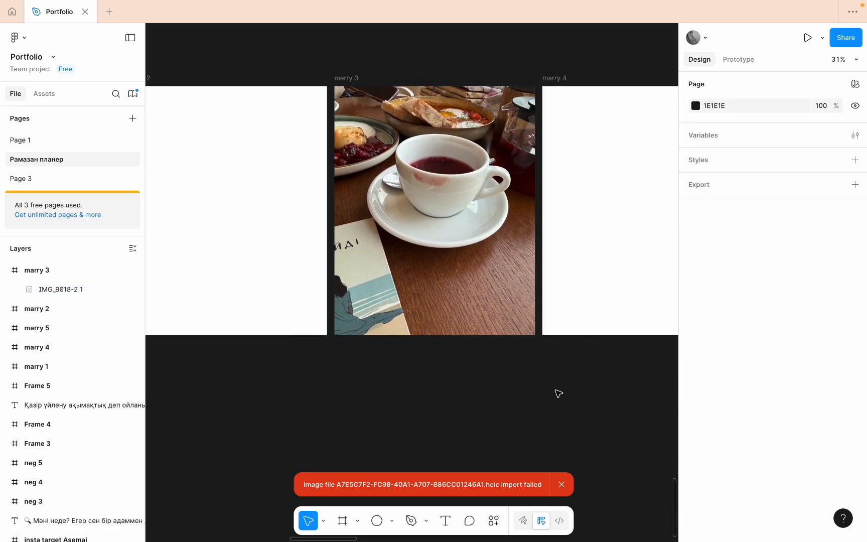
# - Reveal IMG_2800.png in Finder from Safari's downloads list, copy it, and paste it into the marry 1 frame in Figma
pyautogui.scroll(-3, 558, 392)
pyautogui.hscroll(-3, 557, 392)
pyautogui.click(491, 525)
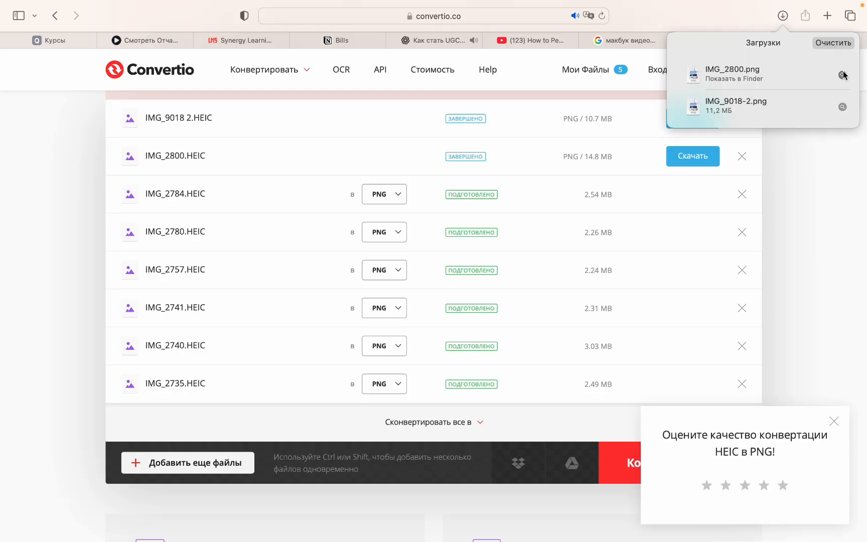
pyautogui.click(843, 75)
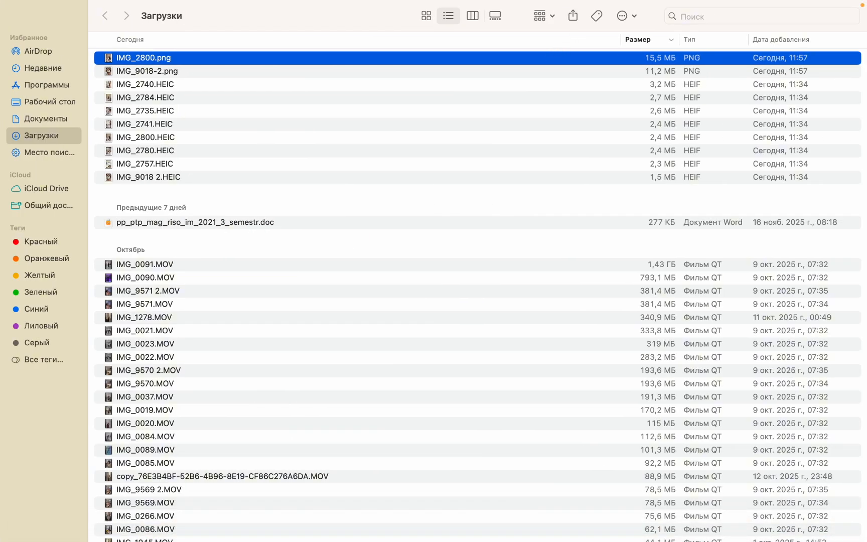
pyautogui.moveTo(525, 540)
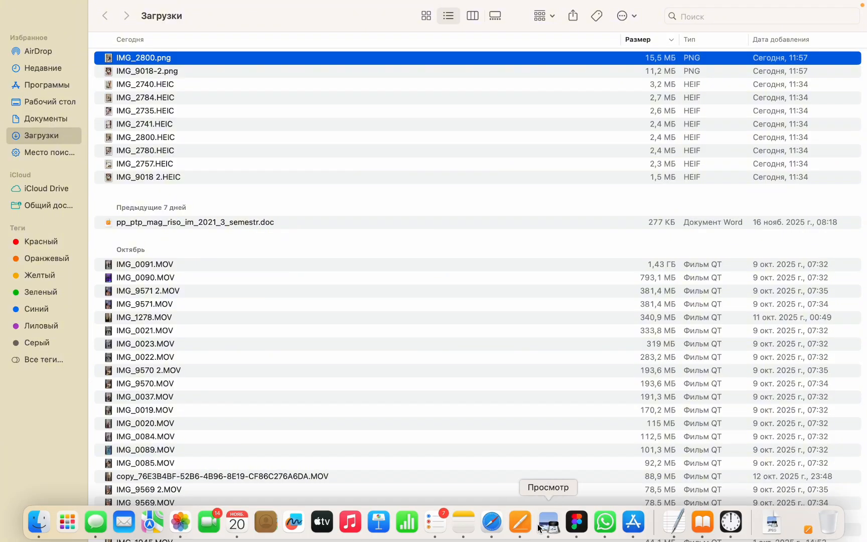
pyautogui.click(578, 522)
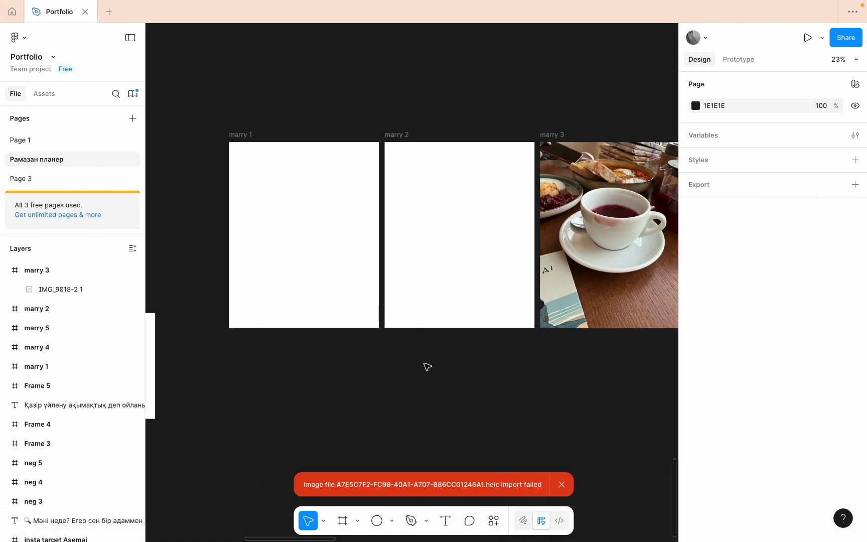
pyautogui.click(296, 277)
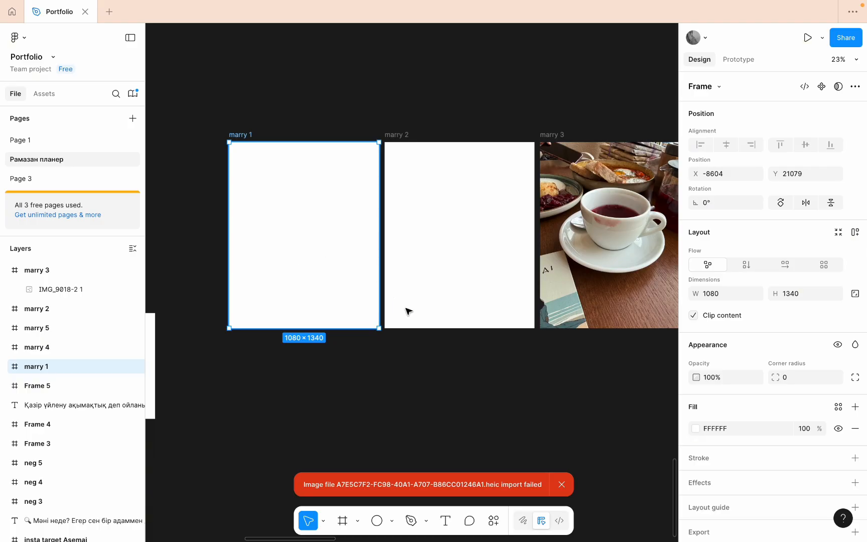
pyautogui.press('super+v')
pyautogui.scroll(-5, 408, 311)
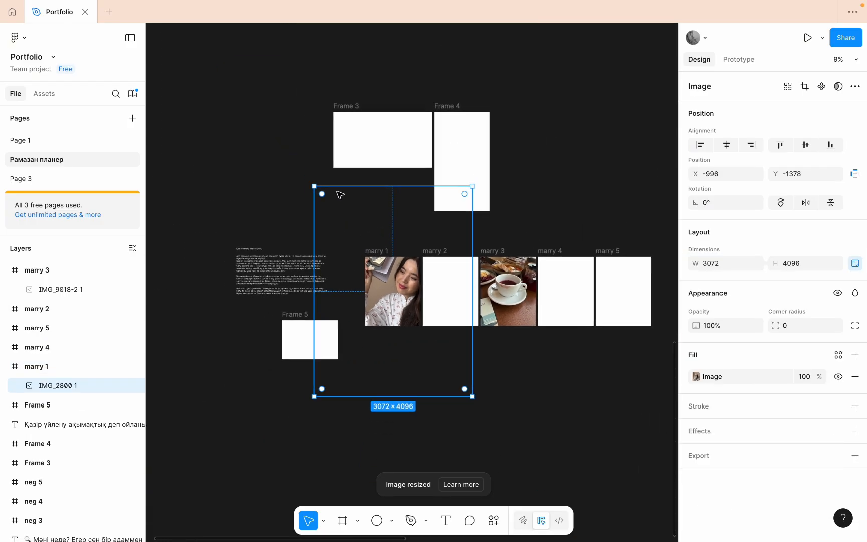
# - Move the IMG_2800 photo from the marry 1 frame into marry 5 and scale it to 1155 × 1540 to cover the frame
pyautogui.moveTo(314, 186); pyautogui.dragTo(416, 322)
pyautogui.moveTo(445, 368); pyautogui.dragTo(624, 295)
pyautogui.scroll(1, 627, 297)
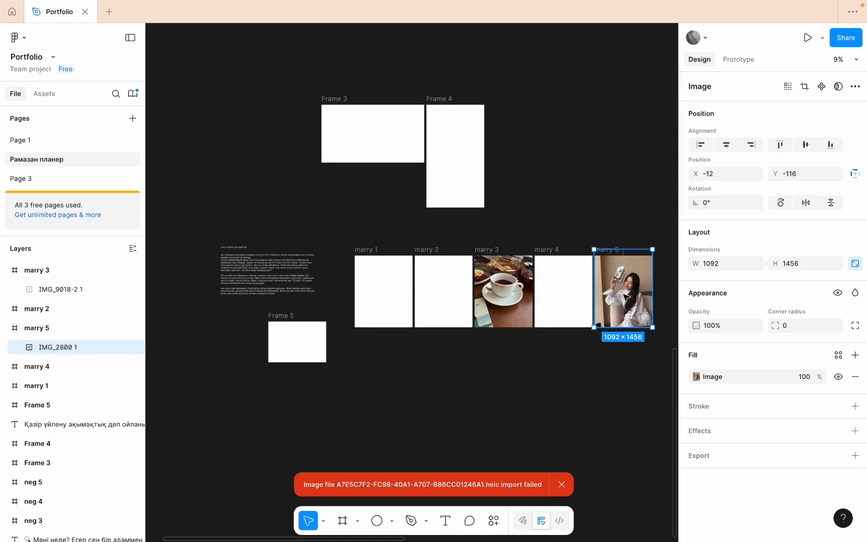
pyautogui.scroll(3, 625, 296)
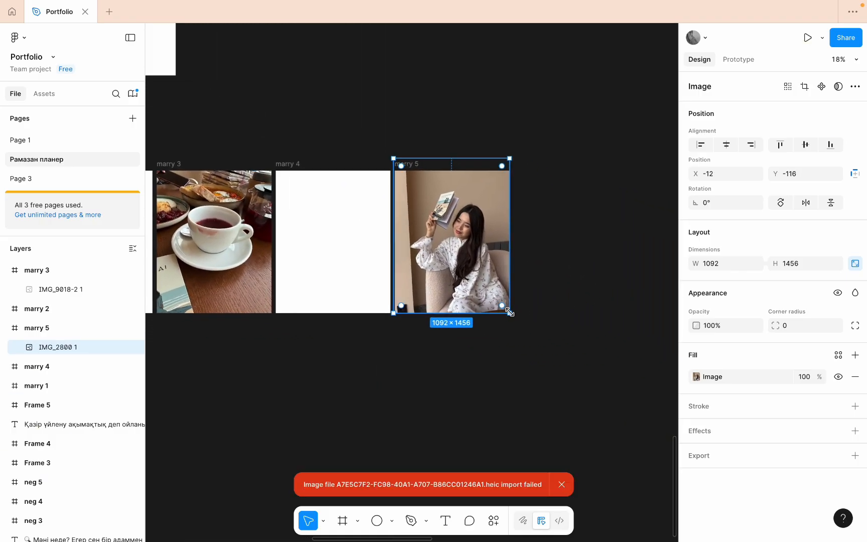
pyautogui.moveTo(509, 312); pyautogui.dragTo(516, 321)
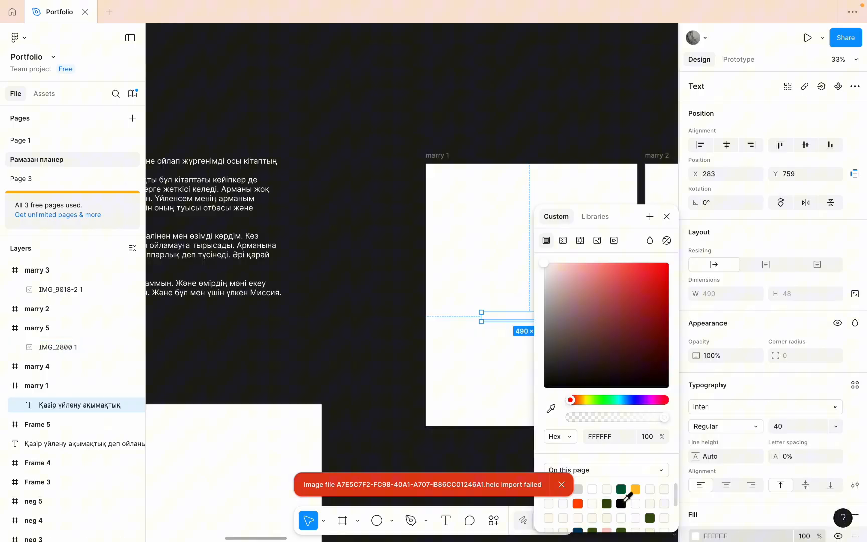
pyautogui.click(627, 494)
# - Select the text Қазір үйлену ақымақтық in the marry 1 frame and browse the fonts available for it without changing the font
pyautogui.click(506, 377)
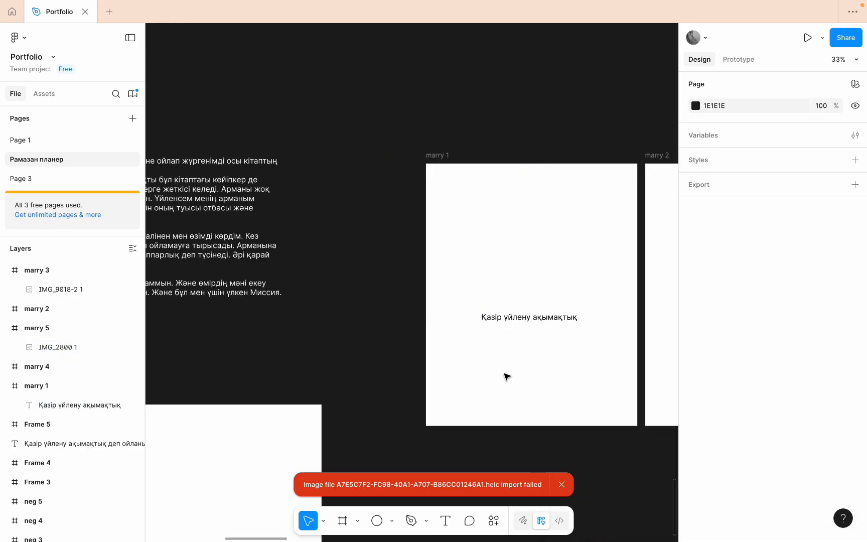
pyautogui.click(557, 318)
pyautogui.scroll(-3, 763, 421)
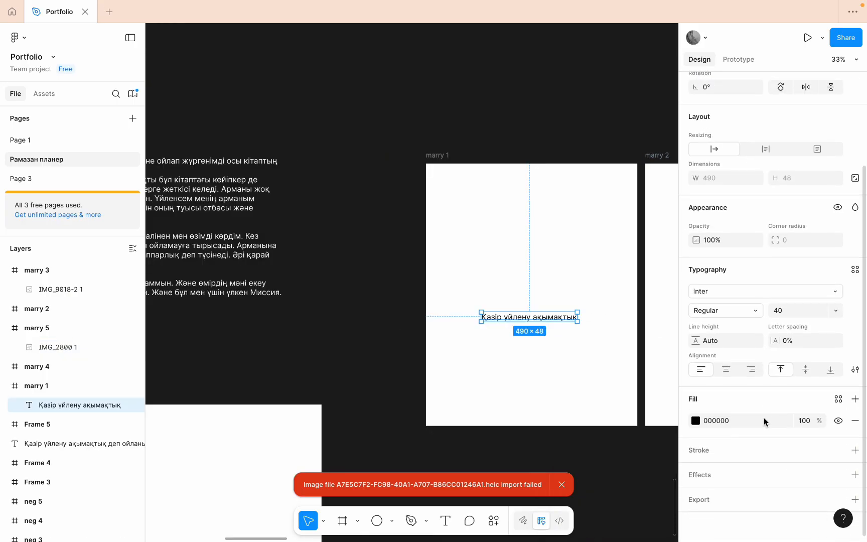
pyautogui.click(822, 295)
pyautogui.scroll(-10, 602, 373)
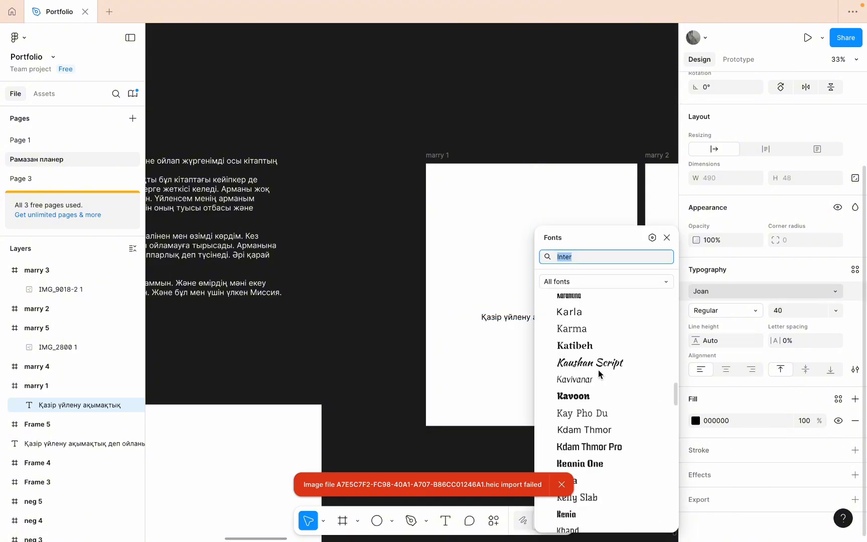
pyautogui.scroll(-20, 598, 370)
pyautogui.scroll(20, 598, 370)
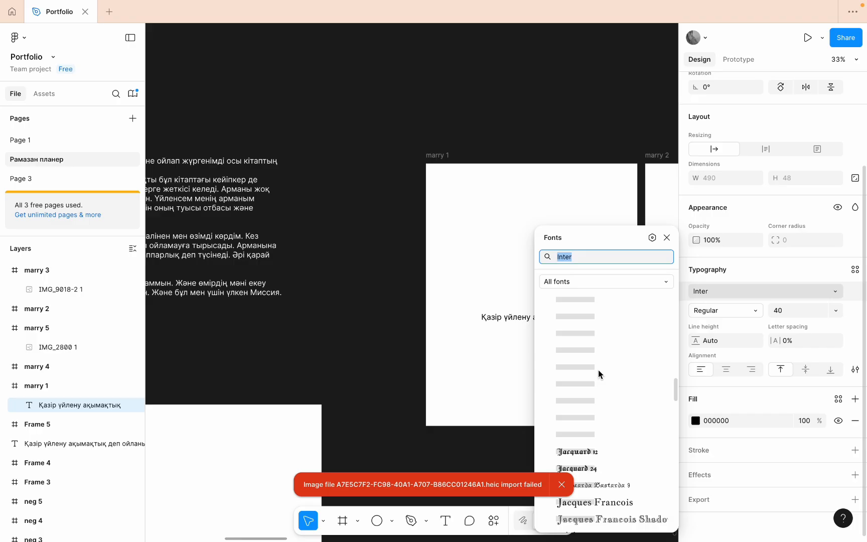
pyautogui.scroll(15, 598, 370)
pyautogui.click(407, 363)
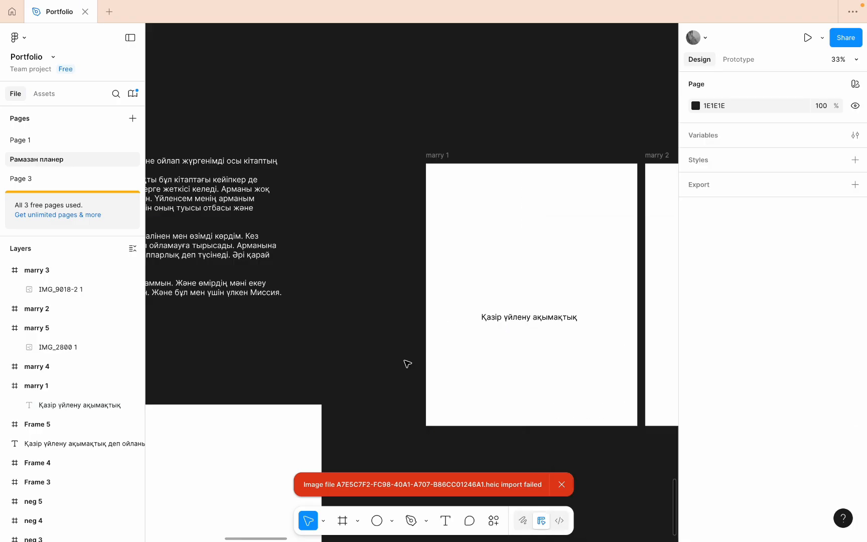
# - Switch to Safari's Google results page and clear the existing search query
pyautogui.moveTo(480, 540)
pyautogui.click(491, 521)
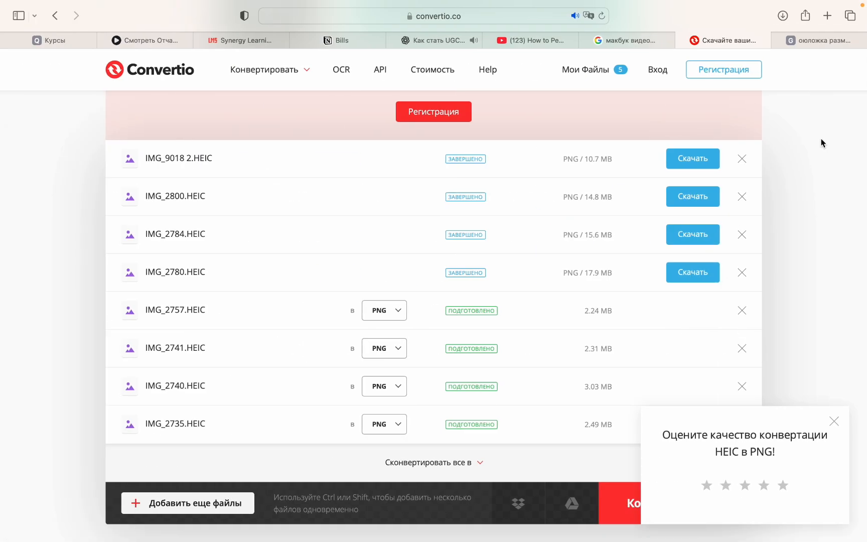
pyautogui.click(828, 40)
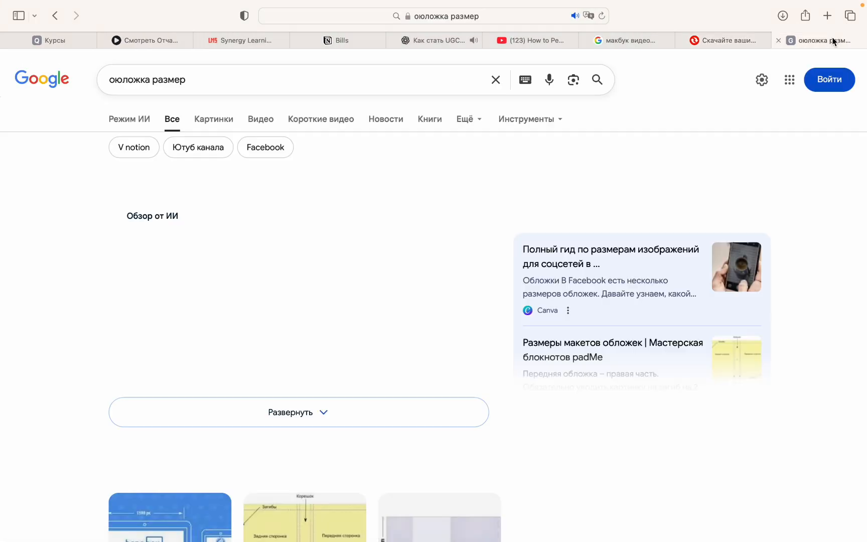
pyautogui.click(496, 81)
pyautogui.write('0fp')
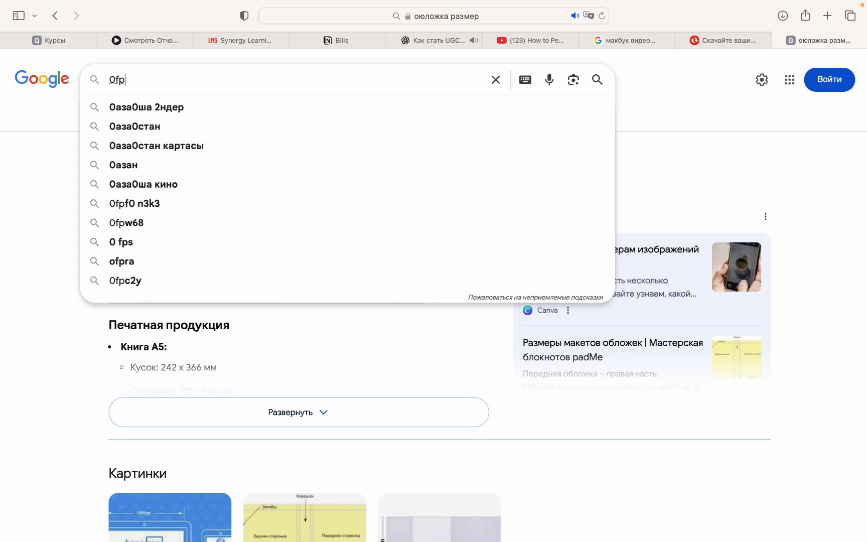
pyautogui.press('BackSpace')
pyautogui.press('BackSpace')
pyautogui.press('BackSpace')
# - Change the input language to Kazakh and search Google for қазақша шрифт
pyautogui.hotkey('ctrl', 'space')
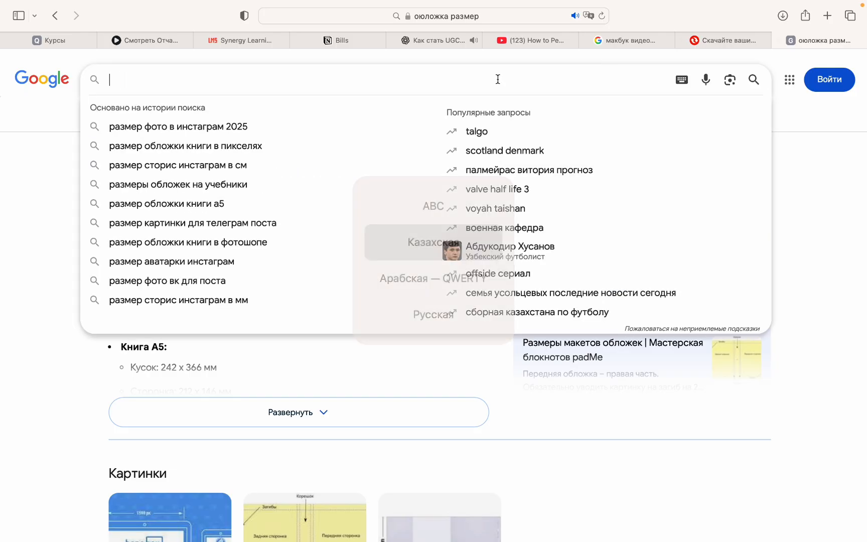
pyautogui.write('қа')
pyautogui.write('з')
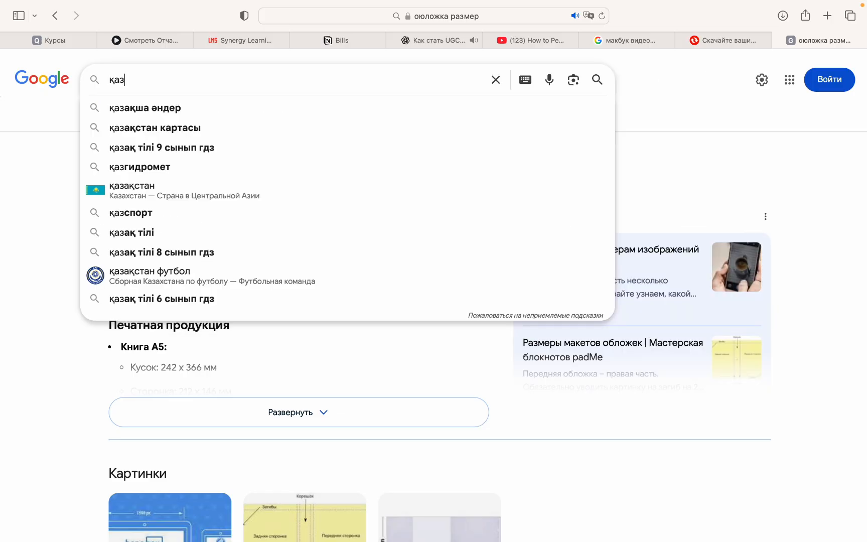
pyautogui.write('ақша г')
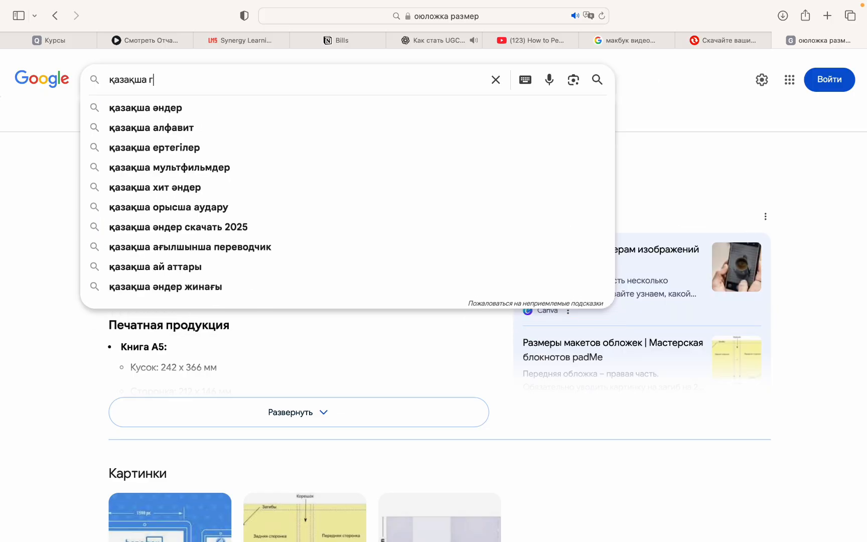
pyautogui.press('BackSpace')
pyautogui.write('шриф')
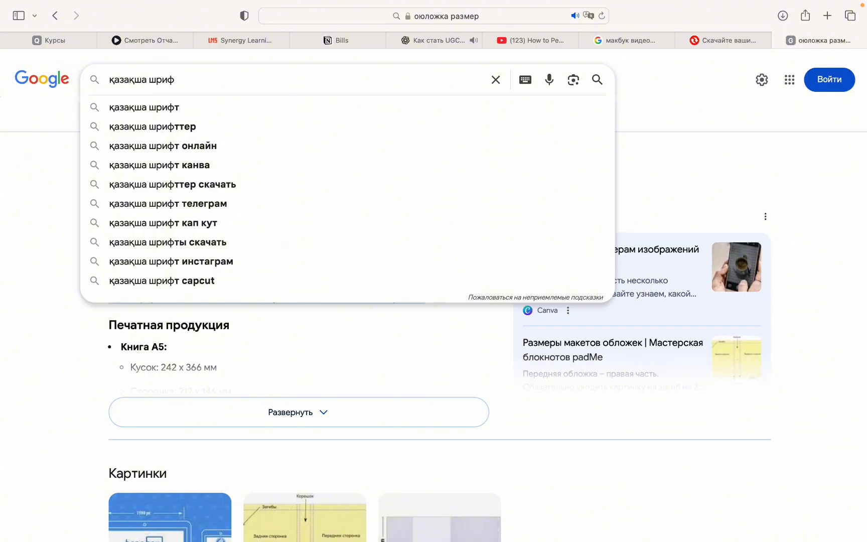
pyautogui.click(364, 108)
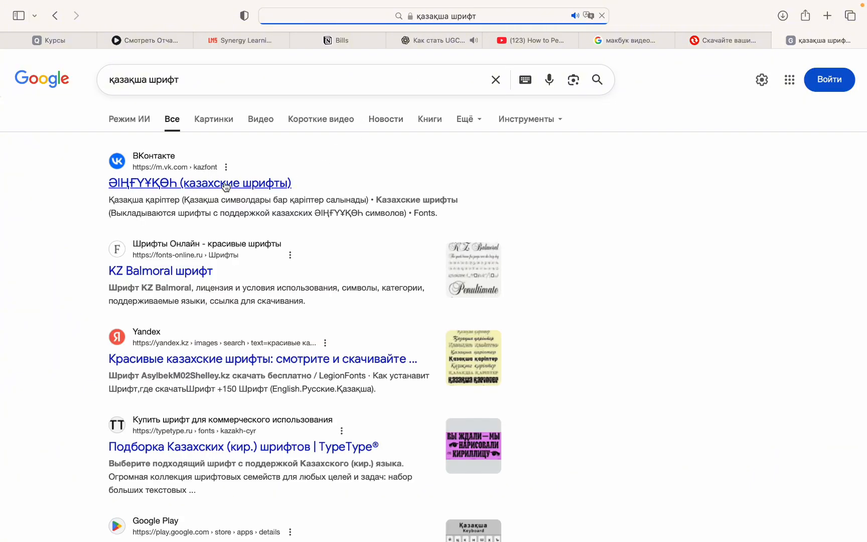
# - Open the VK community ӘІҢҒҮҰҚӨҺ (казахские шрифты) from the results and examine its font posts and the attached font files
pyautogui.click(226, 187)
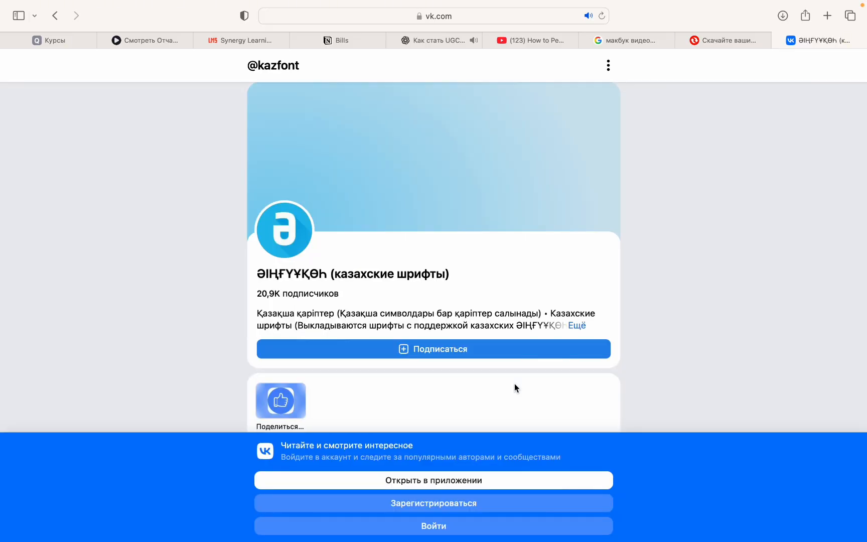
pyautogui.scroll(-10, 514, 383)
pyautogui.scroll(-5, 514, 383)
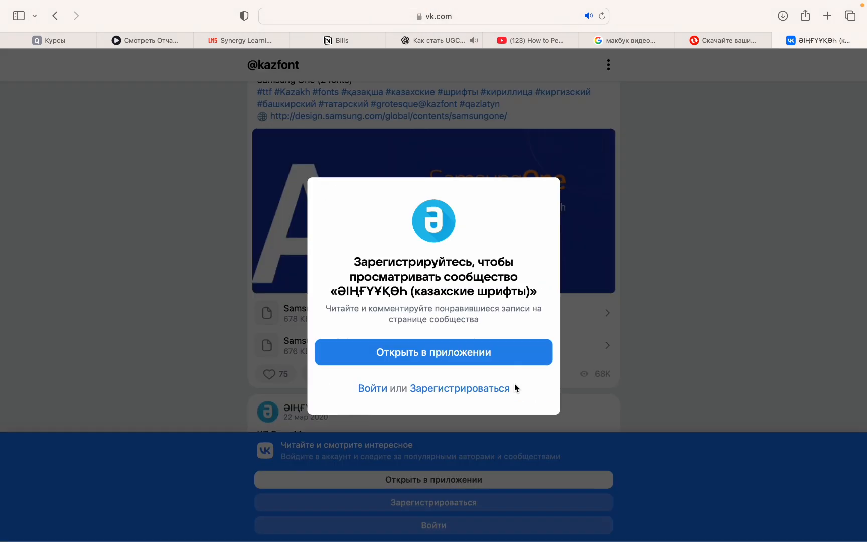
pyautogui.click(782, 193)
pyautogui.scroll(-4, 514, 280)
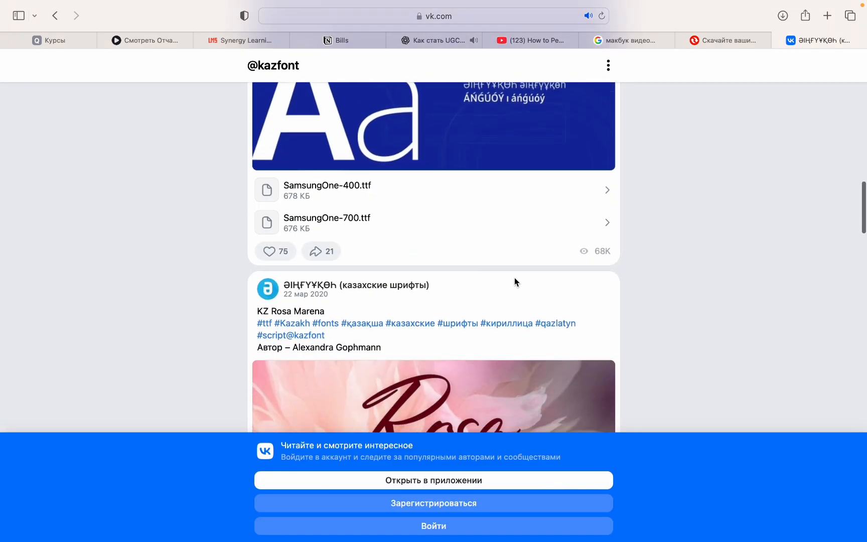
pyautogui.scroll(-3, 375, 147)
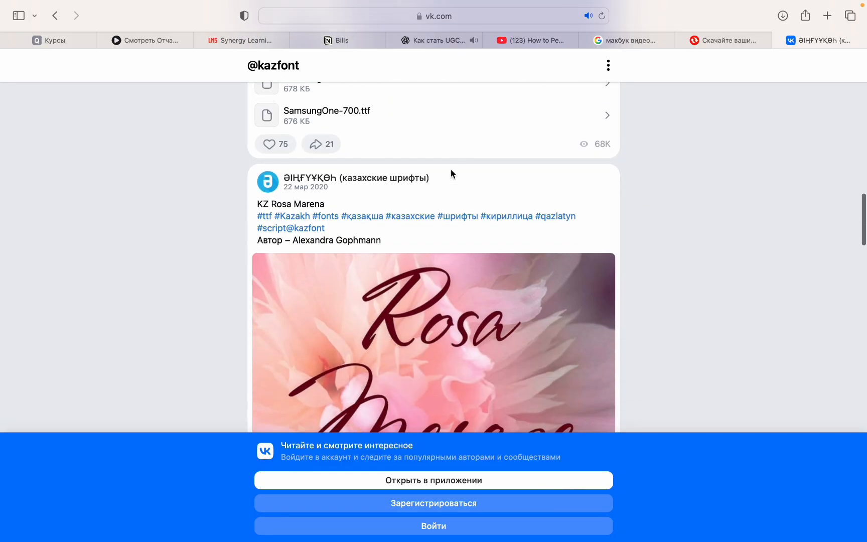
pyautogui.scroll(-3, 451, 170)
pyautogui.scroll(12, 451, 173)
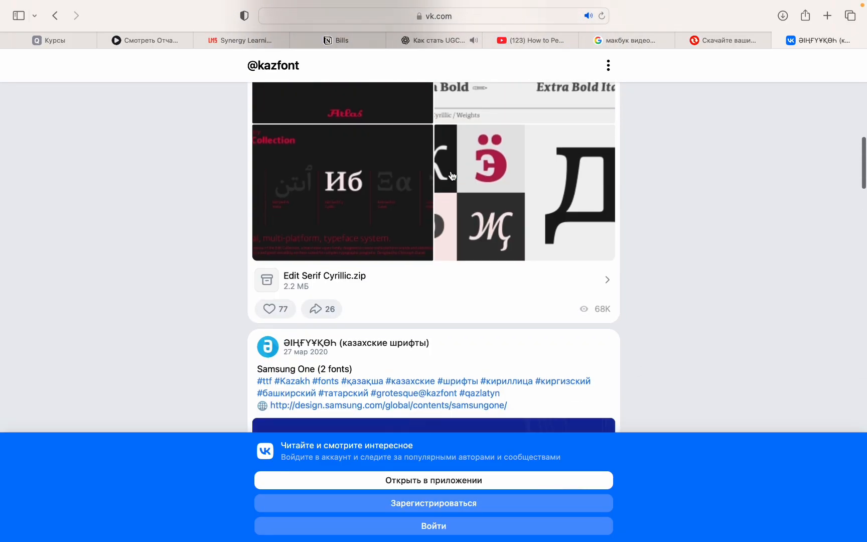
pyautogui.scroll(-5, 451, 175)
pyautogui.scroll(9, 451, 174)
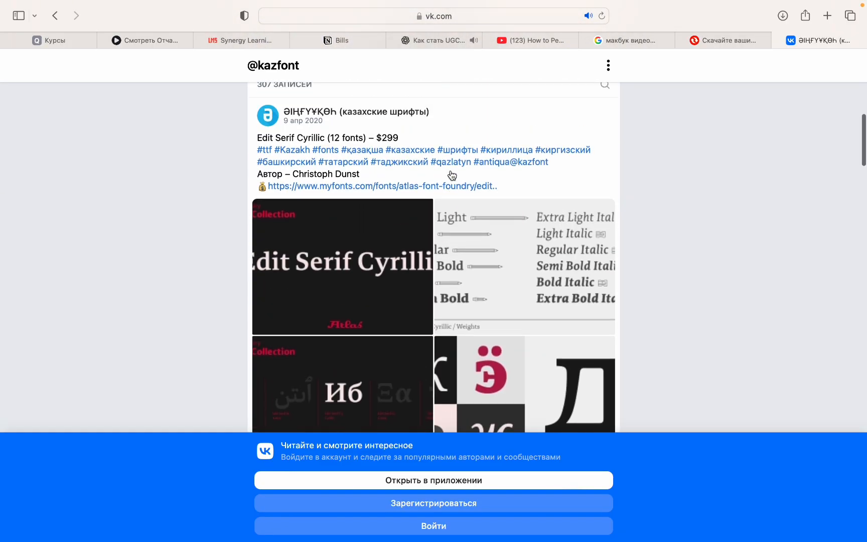
pyautogui.scroll(-15, 452, 175)
pyautogui.scroll(4, 451, 175)
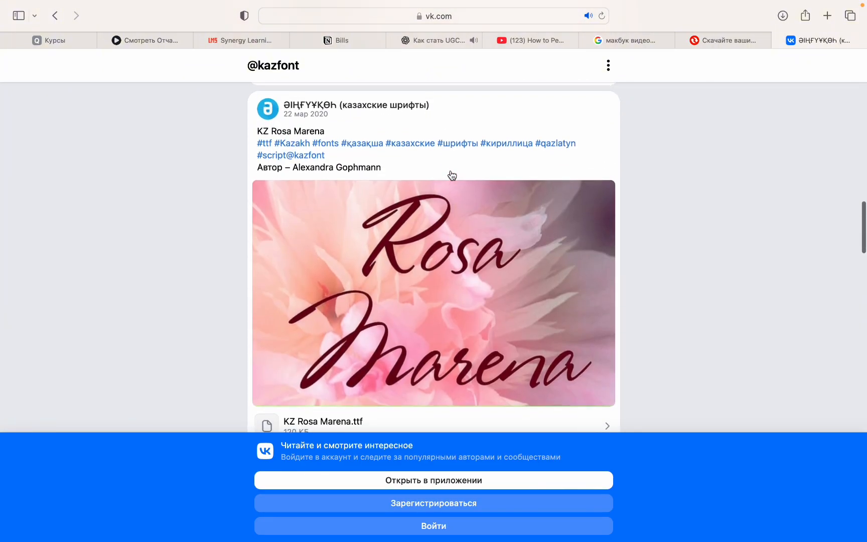
# - Download the KZ Rosa Marena.ttf file from its VK post and install the font on the computer
pyautogui.scroll(-5, 452, 174)
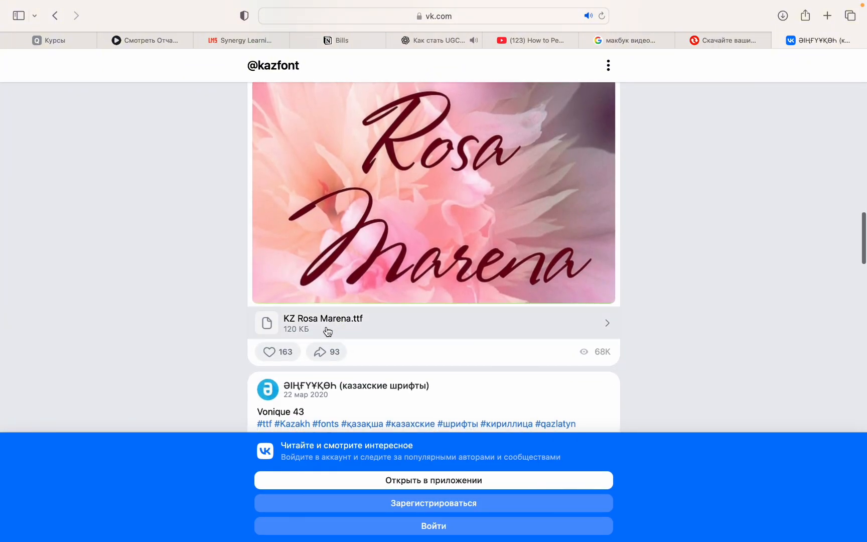
pyautogui.click(327, 331)
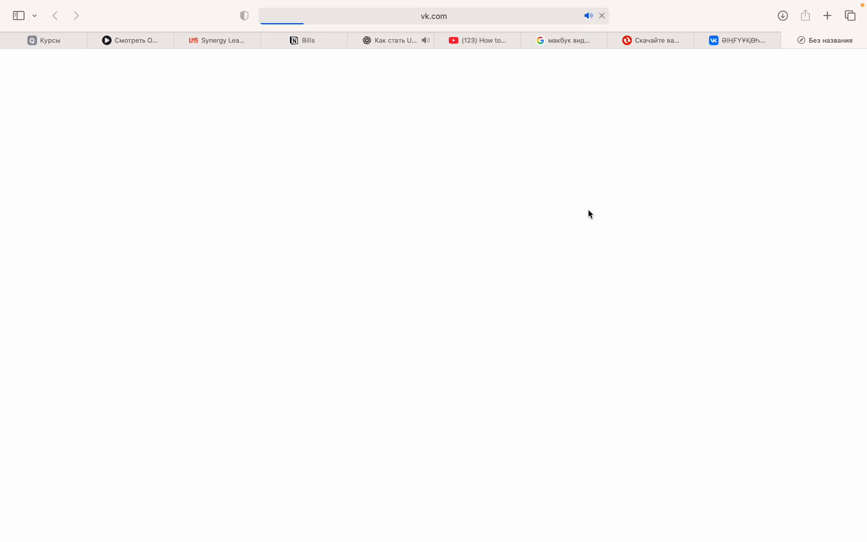
pyautogui.click(782, 17)
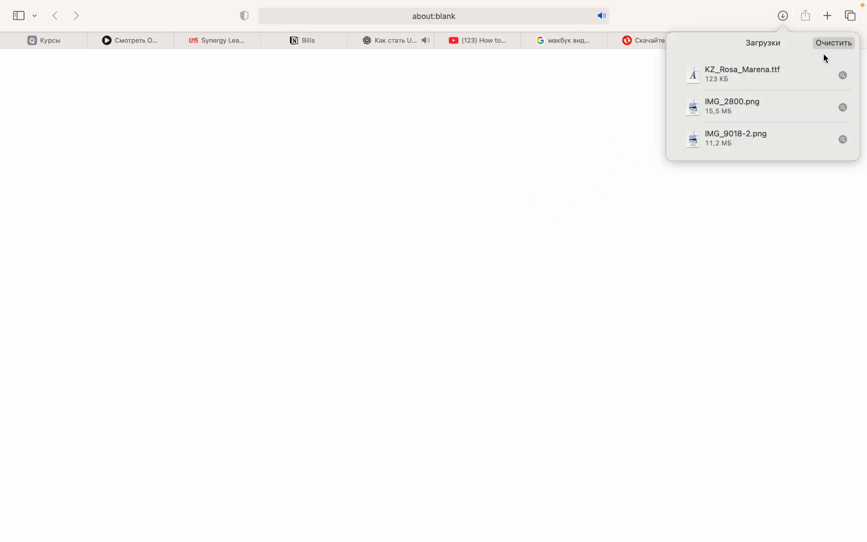
pyautogui.click(843, 76)
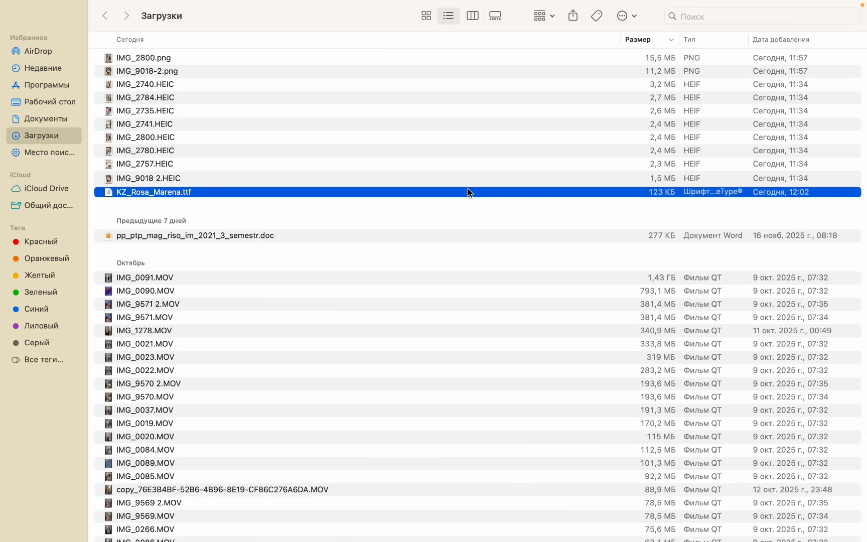
pyautogui.doubleClick(423, 189)
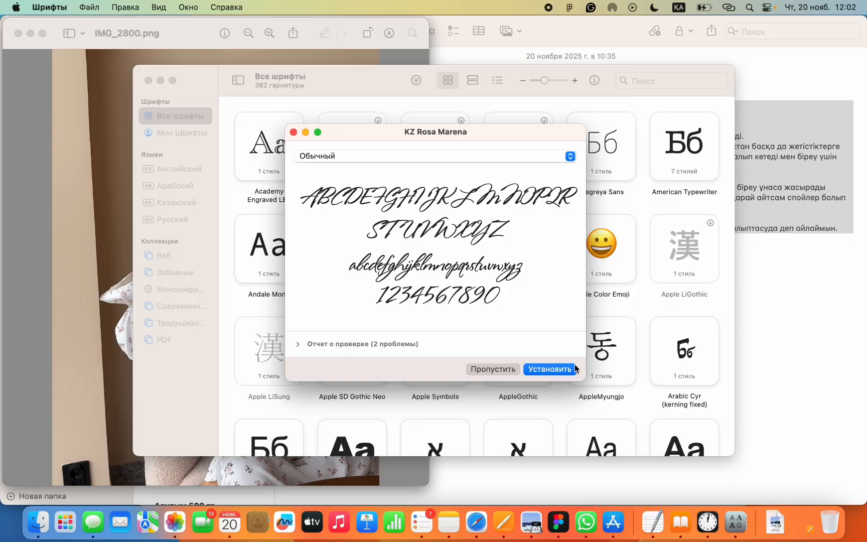
pyautogui.click(562, 371)
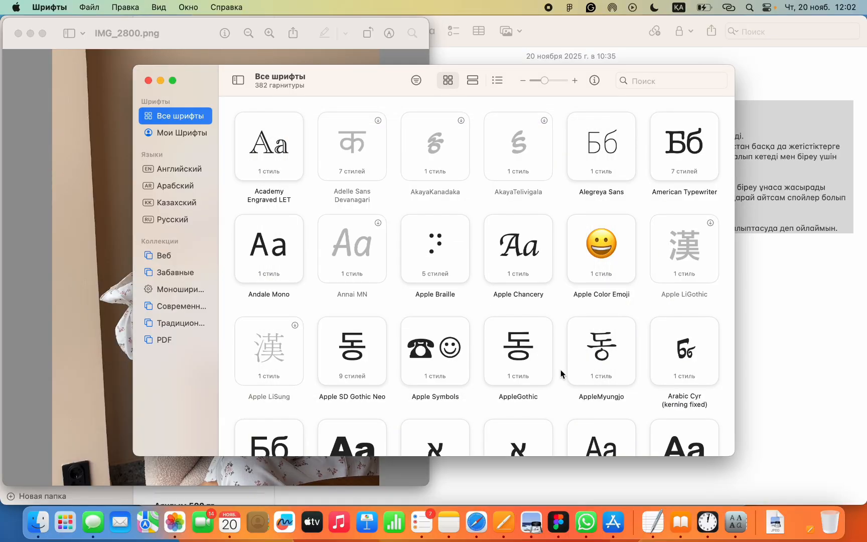
# - Switch to Figma and set the font of the marry 1 text Қазір үйлену ақымақтық to KZ Rosa Marena
pyautogui.click(482, 522)
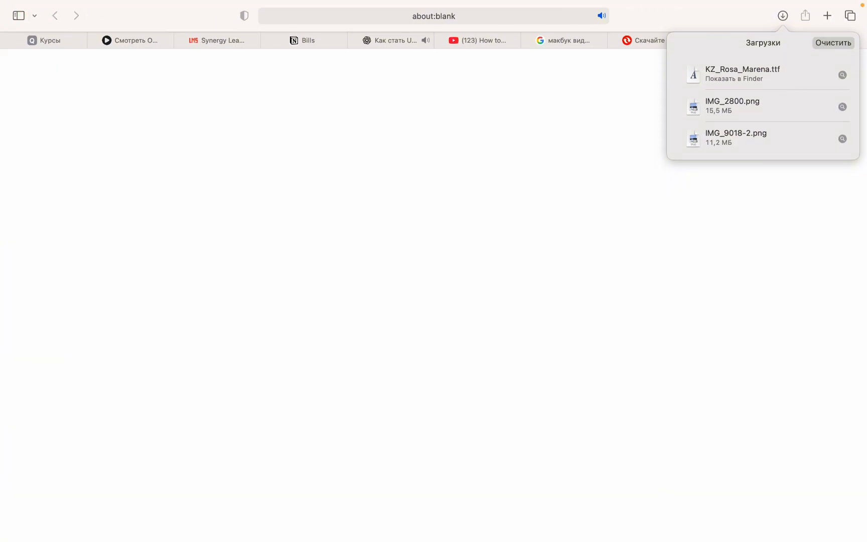
pyautogui.moveTo(532, 539)
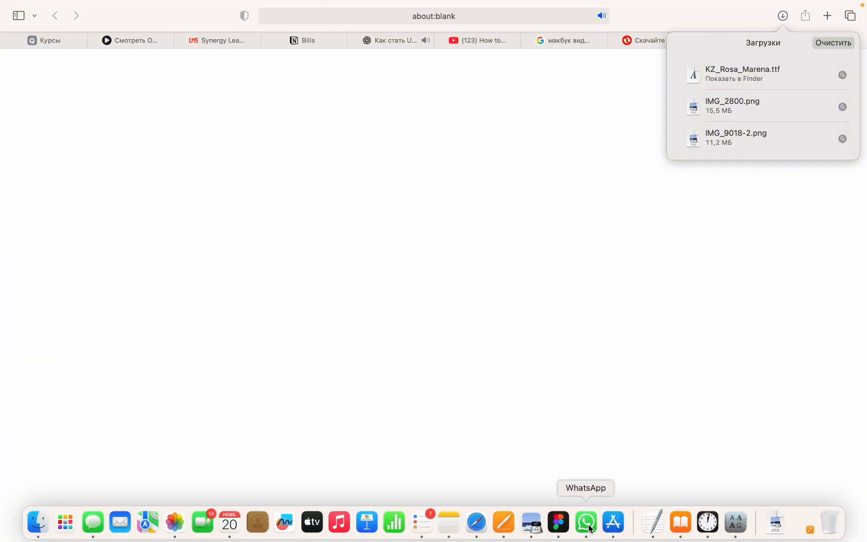
pyautogui.click(558, 522)
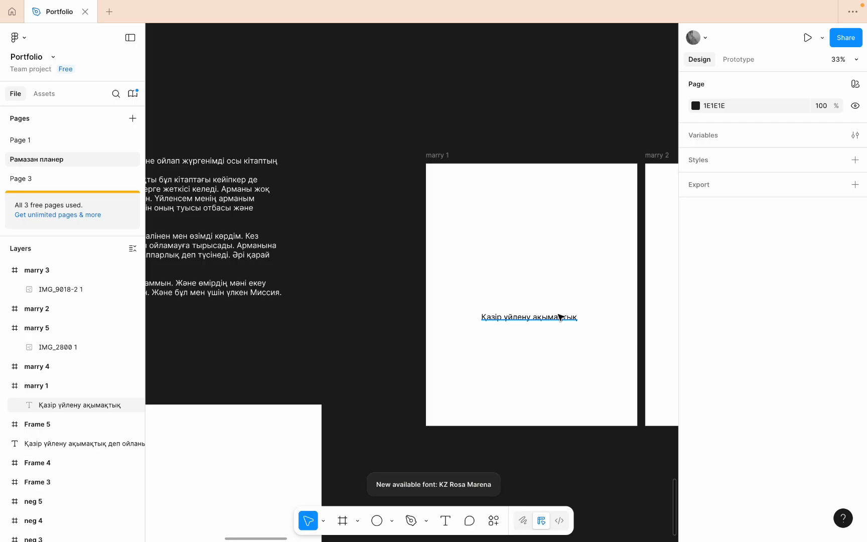
pyautogui.click(560, 317)
pyautogui.click(736, 407)
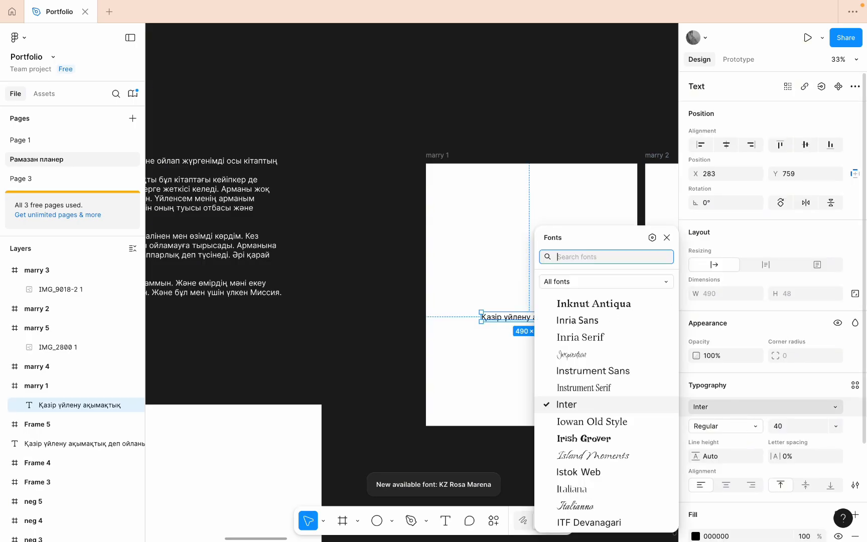
pyautogui.write('ля')
pyautogui.press('BackSpace')
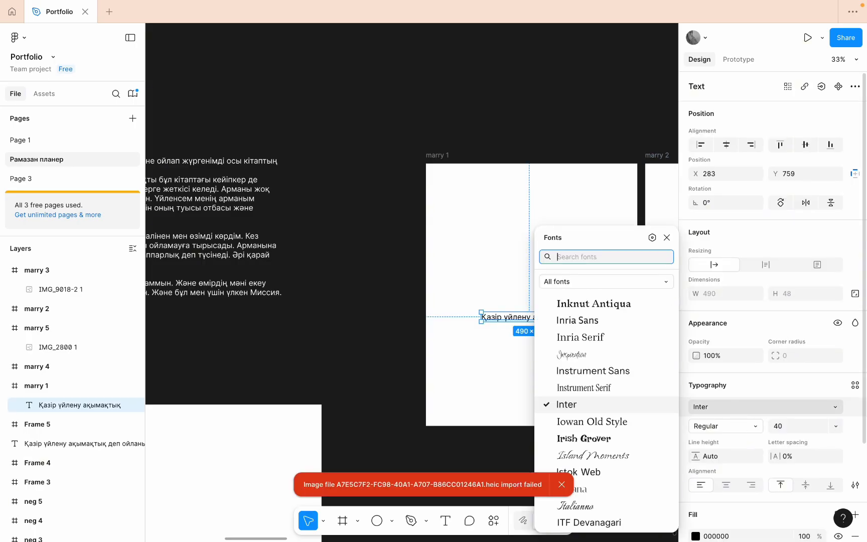
pyautogui.hotkey('ctrl', 'space')
pyautogui.write('kz')
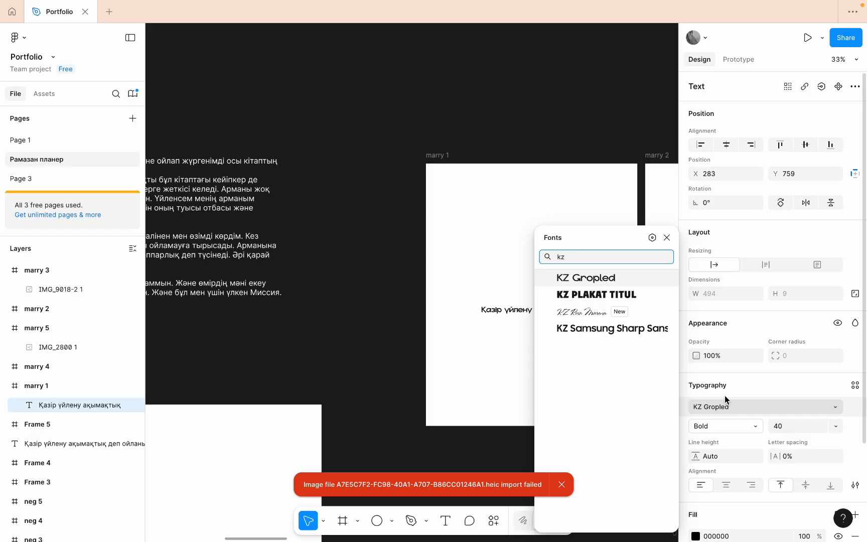
pyautogui.click(598, 314)
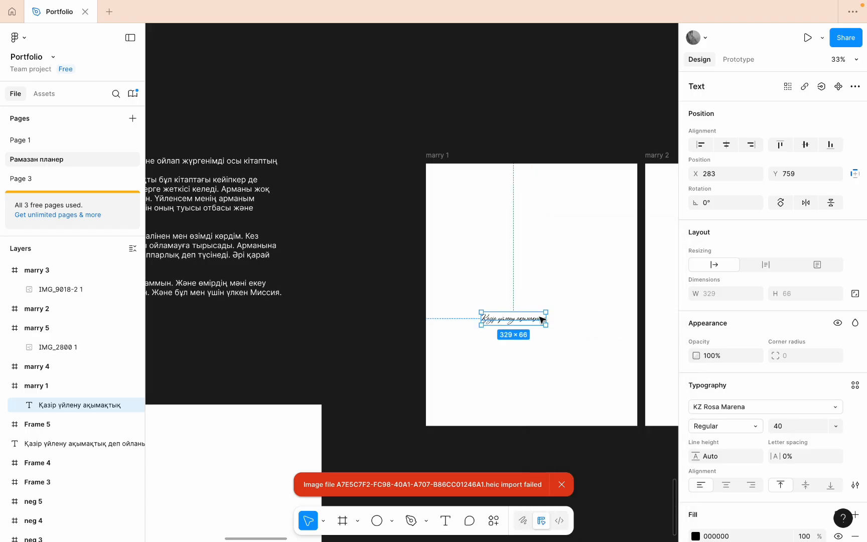
# - Set the font size of the marry 1 text to 68 and inspect the lettering up close
pyautogui.click(804, 429)
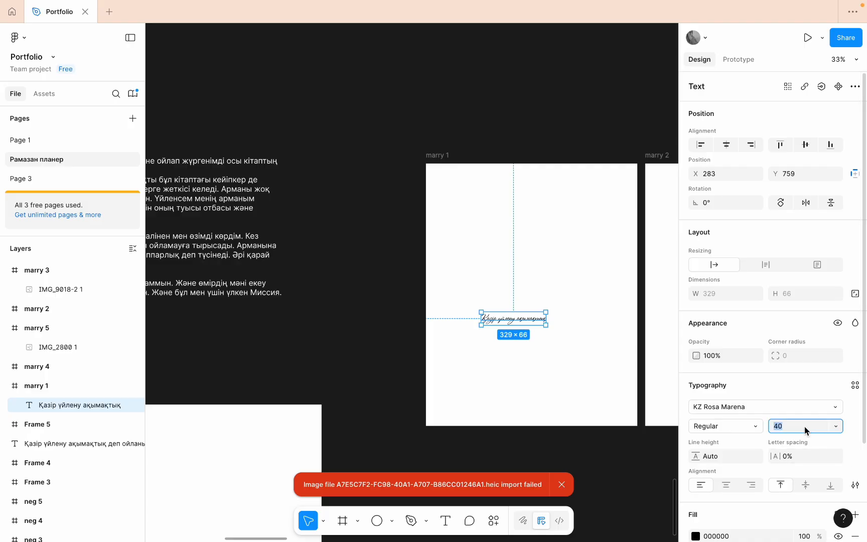
pyautogui.press('BackSpace')
pyautogui.write('1')
pyautogui.write('6')
pyautogui.write('8')
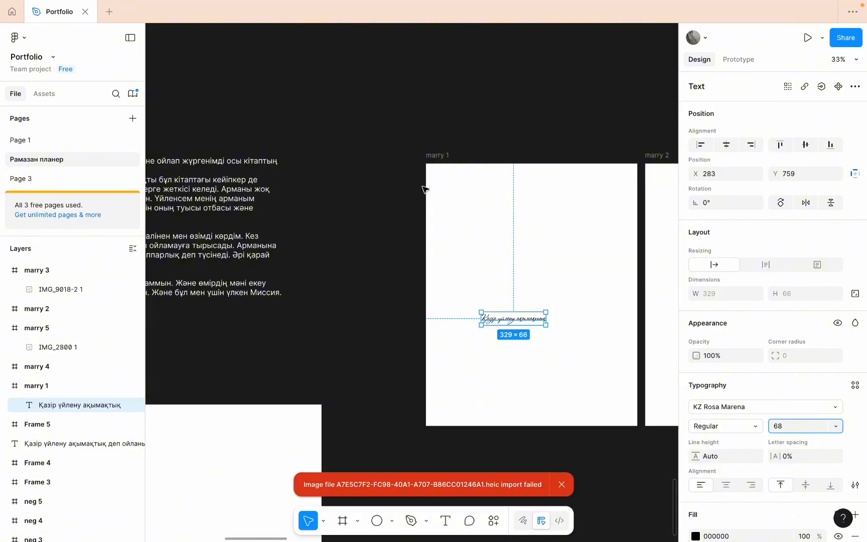
pyautogui.click(419, 189)
pyautogui.click(567, 326)
pyautogui.scroll(5, 567, 327)
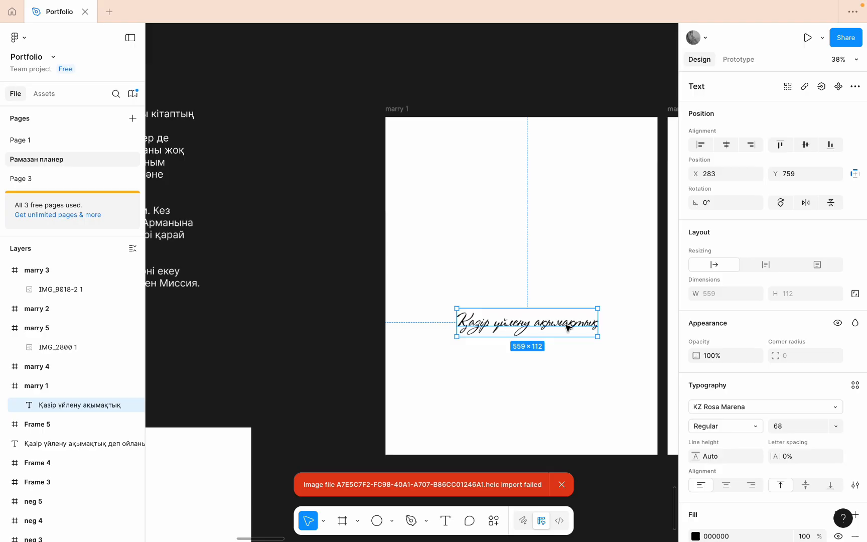
pyautogui.click(635, 253)
pyautogui.click(560, 330)
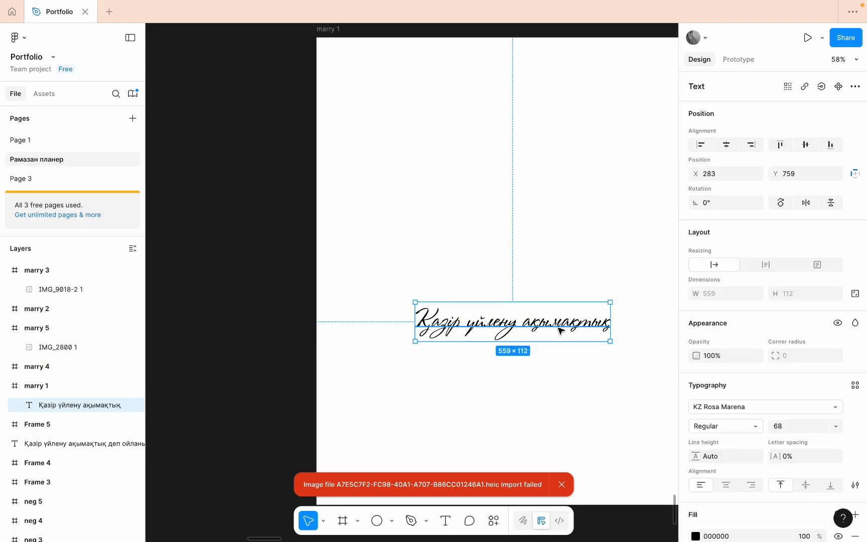
pyautogui.scroll(-3, 559, 326)
# - Set the font size of the Қазір үйлену ақымақтық text to 75
pyautogui.click(795, 425)
pyautogui.press('BackSpace')
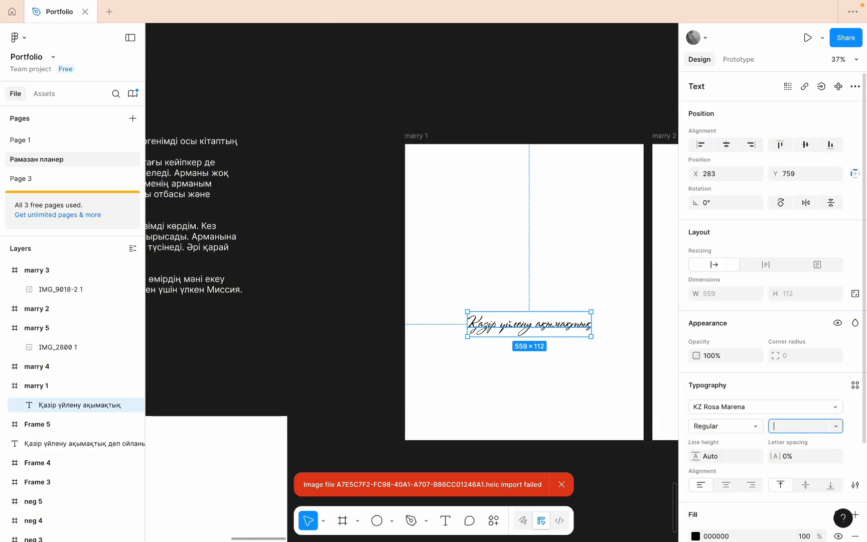
pyautogui.write('45')
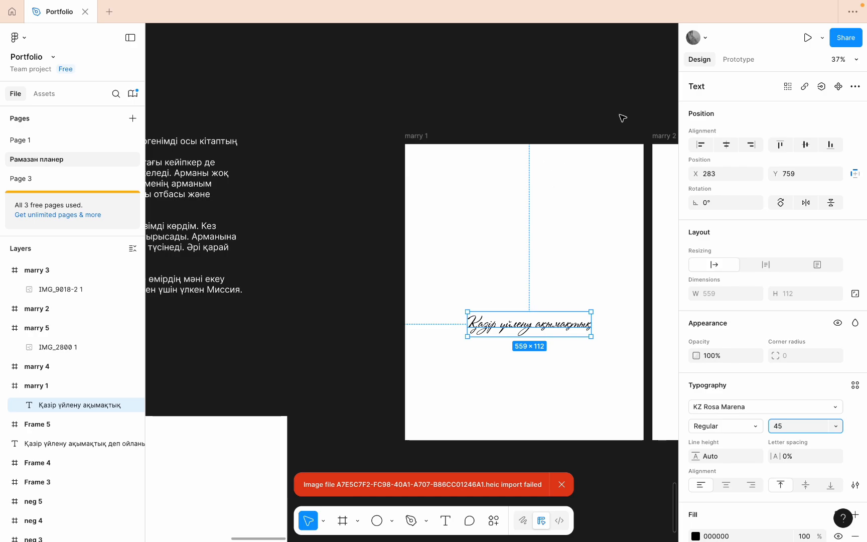
pyautogui.press('BackSpace')
pyautogui.press('BackSpace')
pyautogui.hotkey('ctrl', 'space')
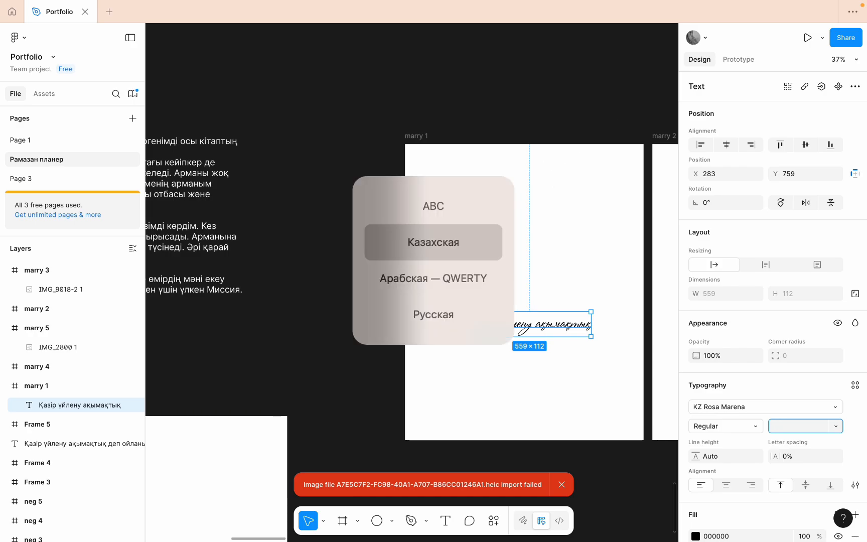
pyautogui.hotkey('ctrl', 'space')
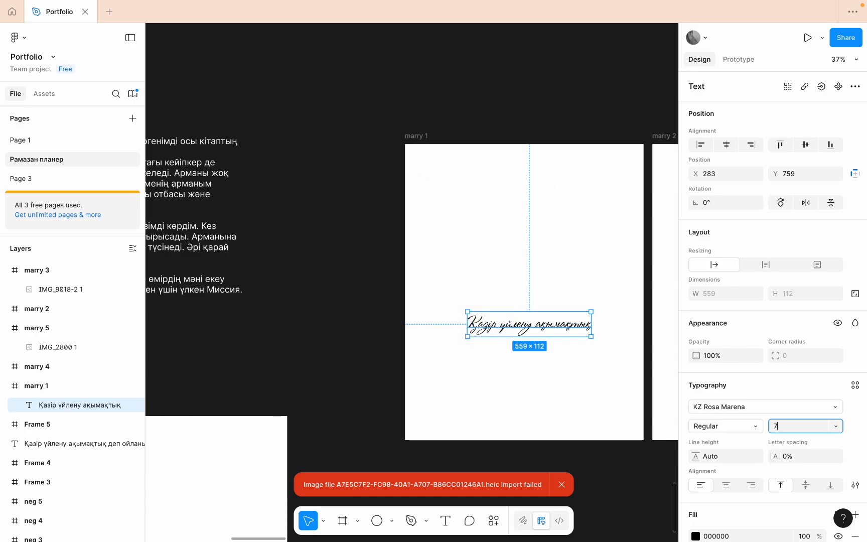
pyautogui.write('75')
pyautogui.click(475, 141)
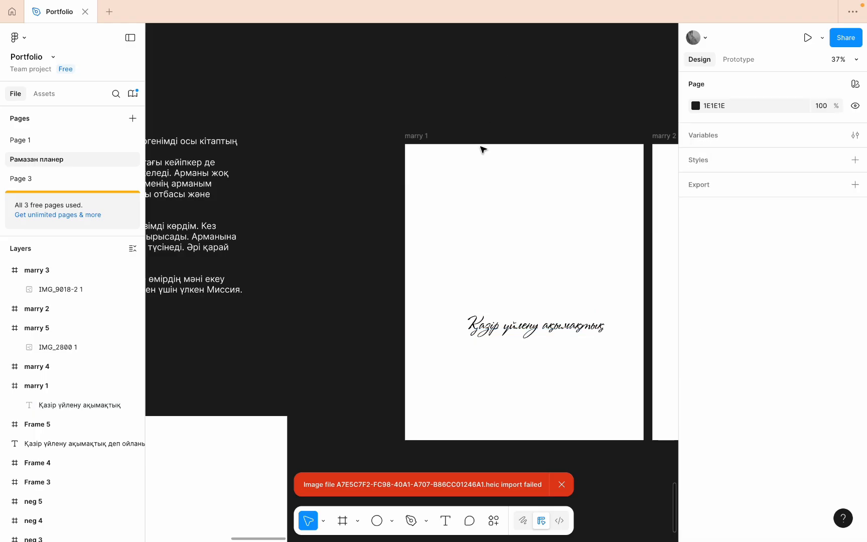
# - Centre the Қазір үйлену ақымақтық text horizontally within the marry 1 frame
pyautogui.click(573, 326)
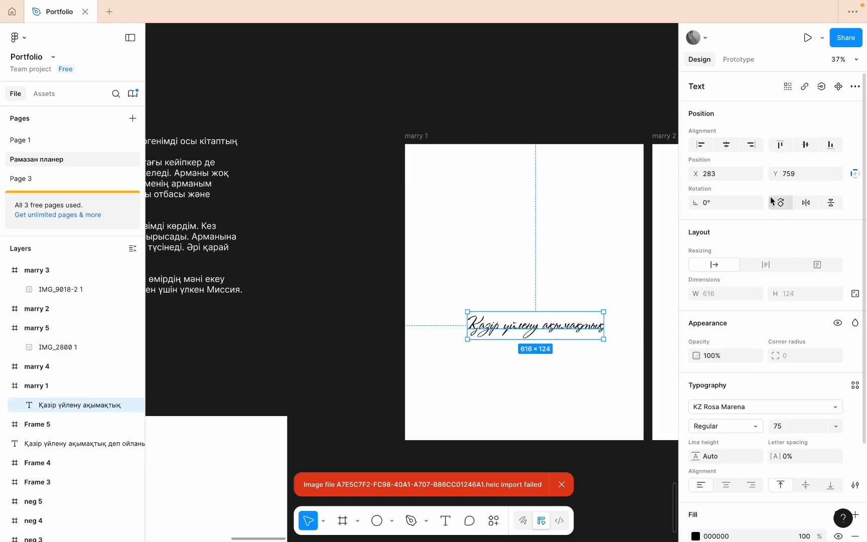
pyautogui.click(726, 145)
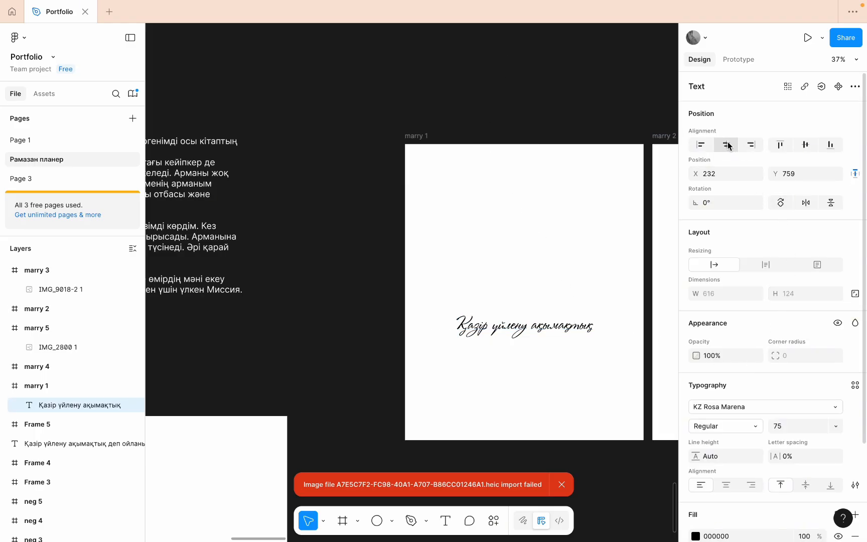
pyautogui.click(620, 270)
pyautogui.click(546, 333)
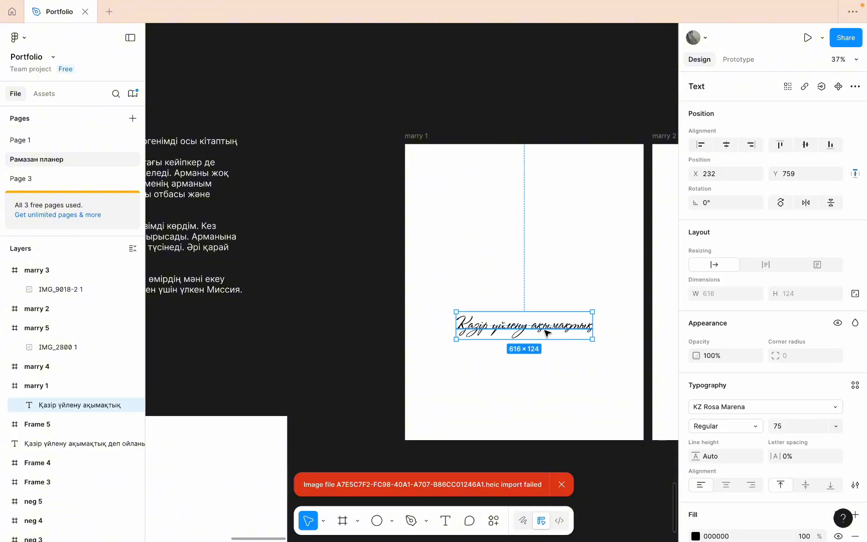
# - Move the centred text lower in the marry 1 frame, to about Y 855
pyautogui.scroll(5, 546, 332)
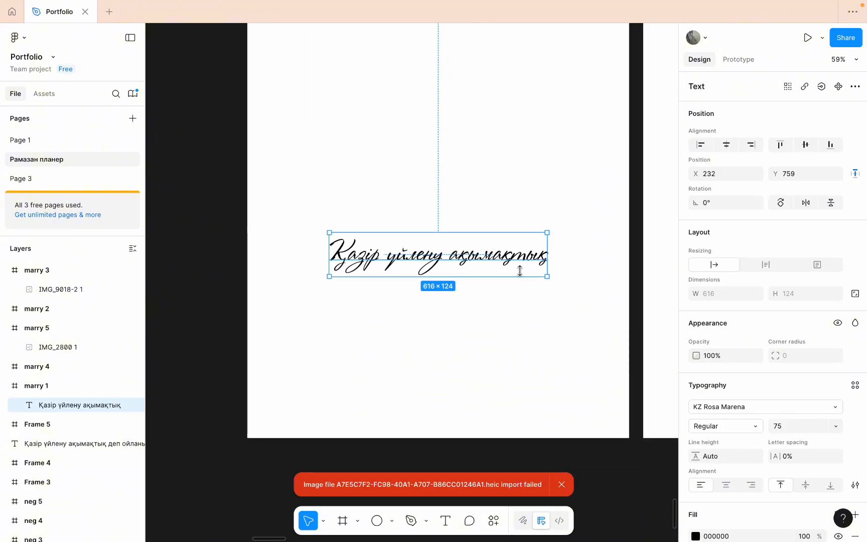
pyautogui.click(592, 271)
pyautogui.click(520, 266)
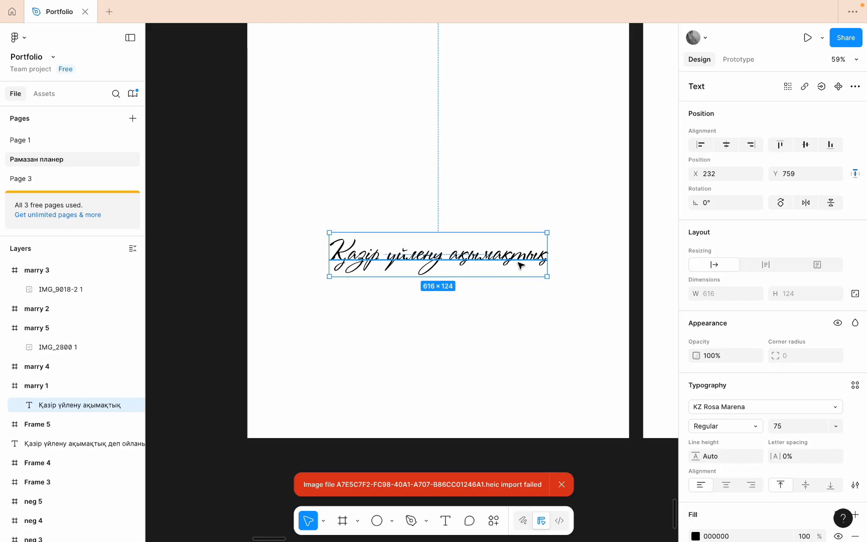
pyautogui.scroll(-5, 519, 264)
pyautogui.moveTo(503, 262); pyautogui.dragTo(504, 279)
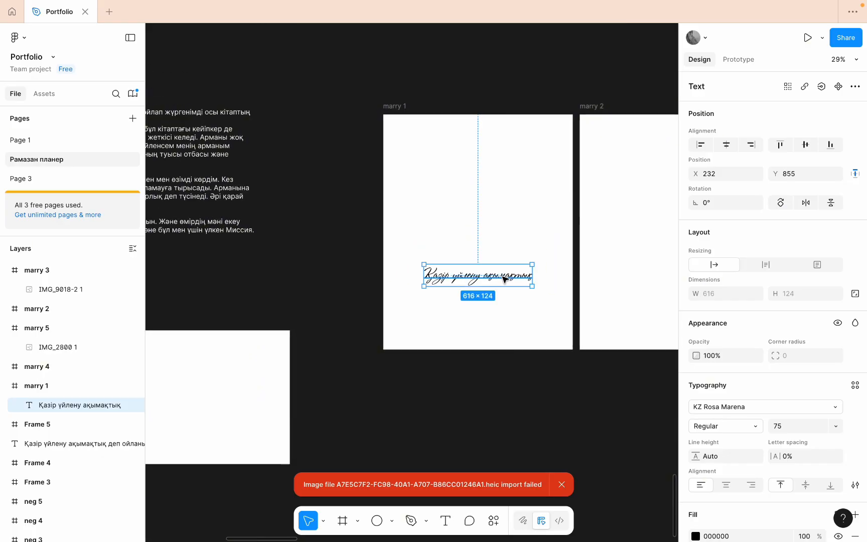
pyautogui.scroll(-6, 503, 279)
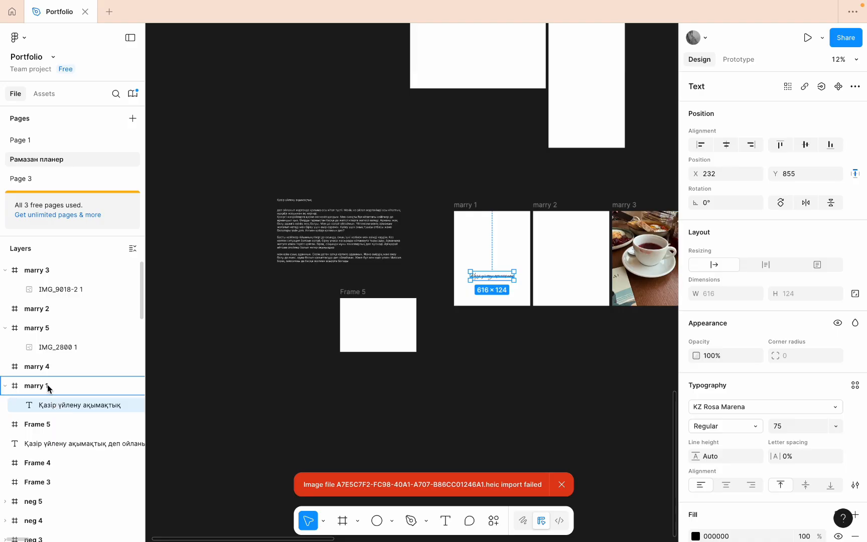
pyautogui.moveTo(48, 388); pyautogui.dragTo(45, 410)
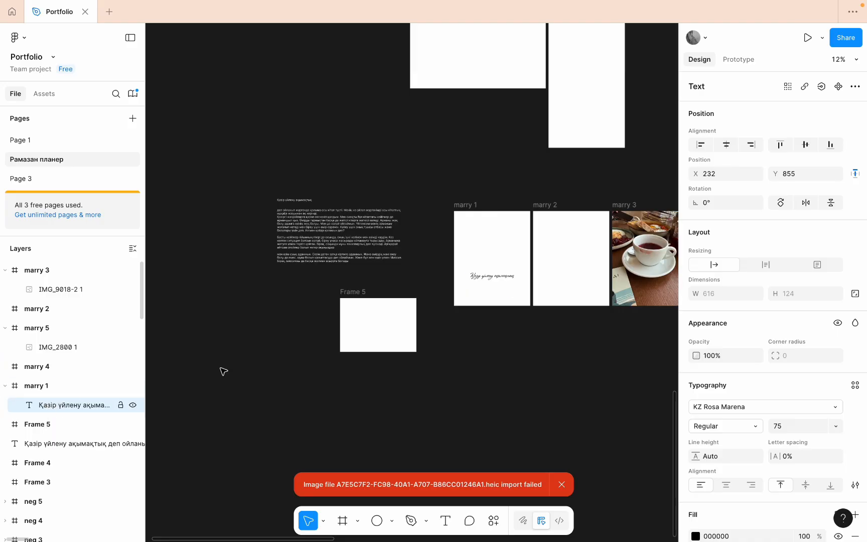
pyautogui.scroll(5, 500, 280)
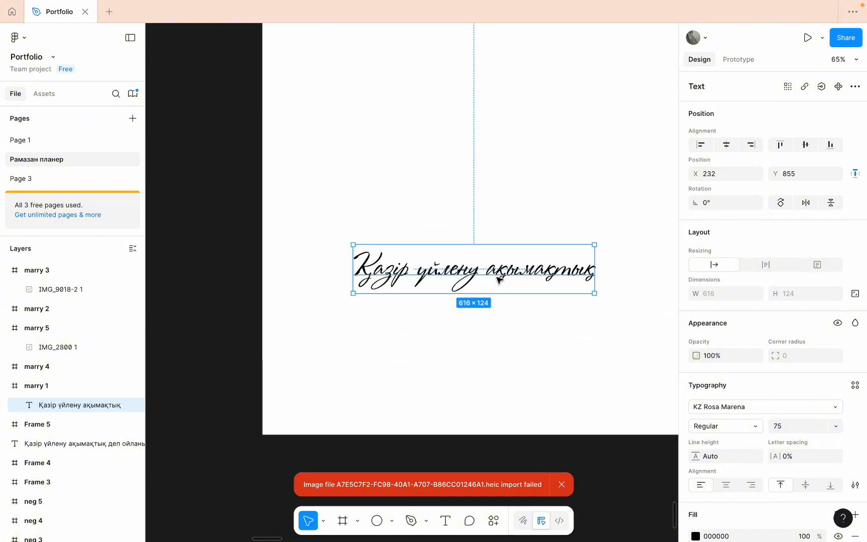
pyautogui.scroll(-5, 499, 279)
# - Add a 1x PNG export setting to the marry 1 frame, show its export preview, and reselect the frame
pyautogui.click(375, 147)
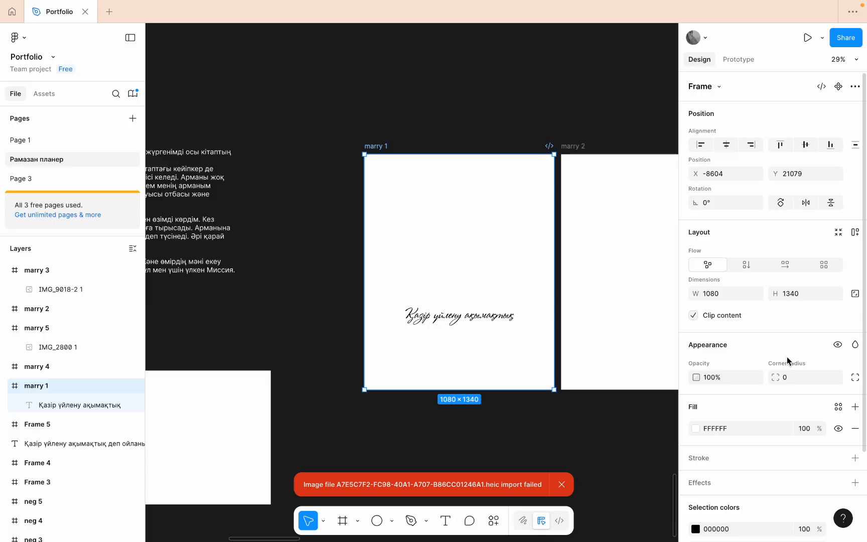
pyautogui.scroll(-3, 782, 401)
pyautogui.click(699, 500)
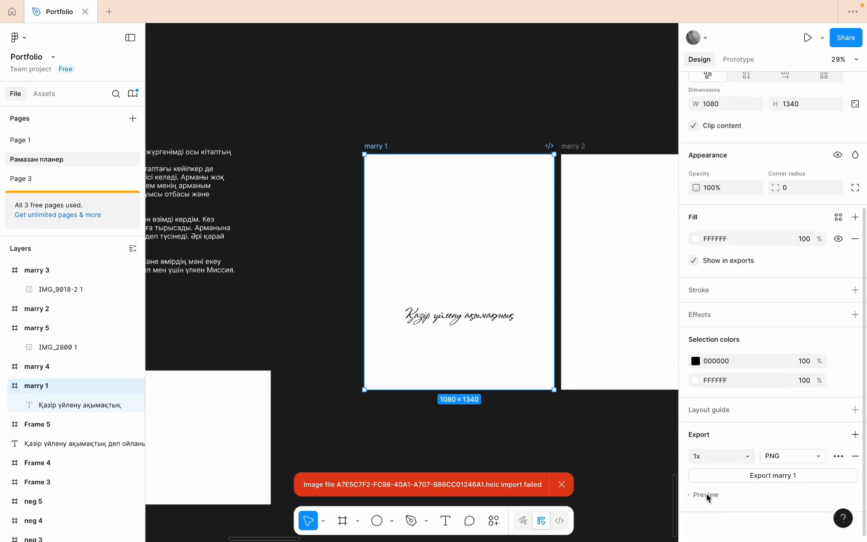
pyautogui.click(706, 495)
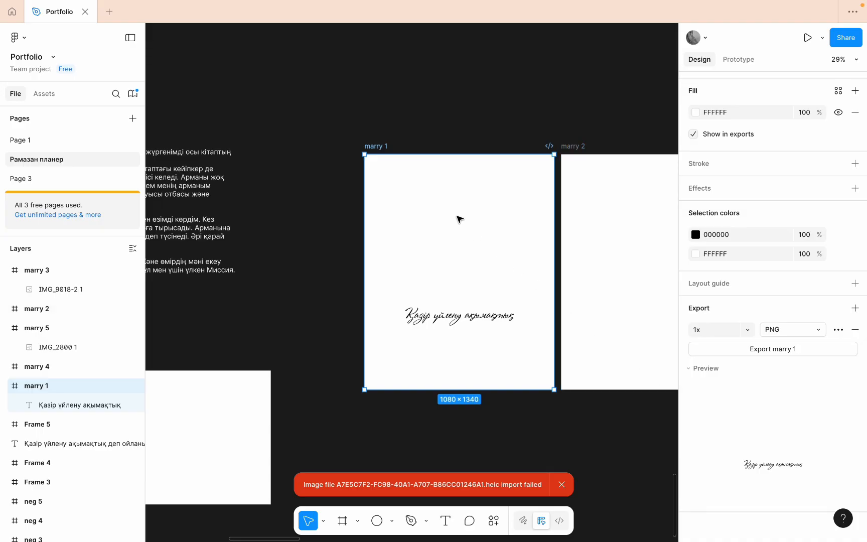
pyautogui.click(462, 97)
pyautogui.click(376, 147)
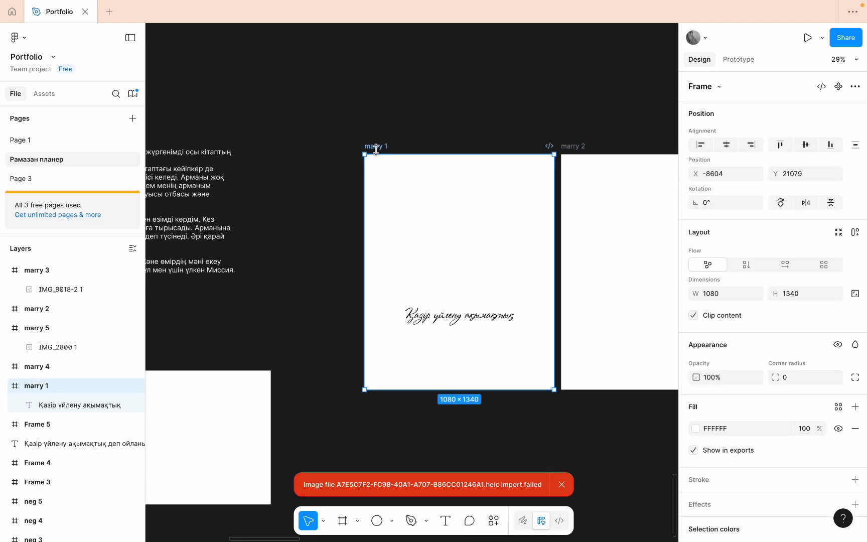
# - Delete the marry 1 frame and undo the deletion
pyautogui.press('Delete')
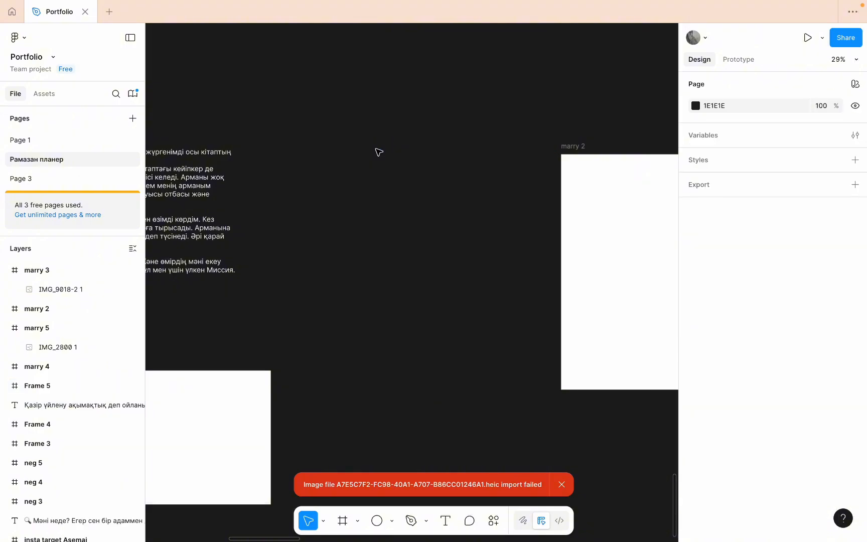
pyautogui.press('super+z')
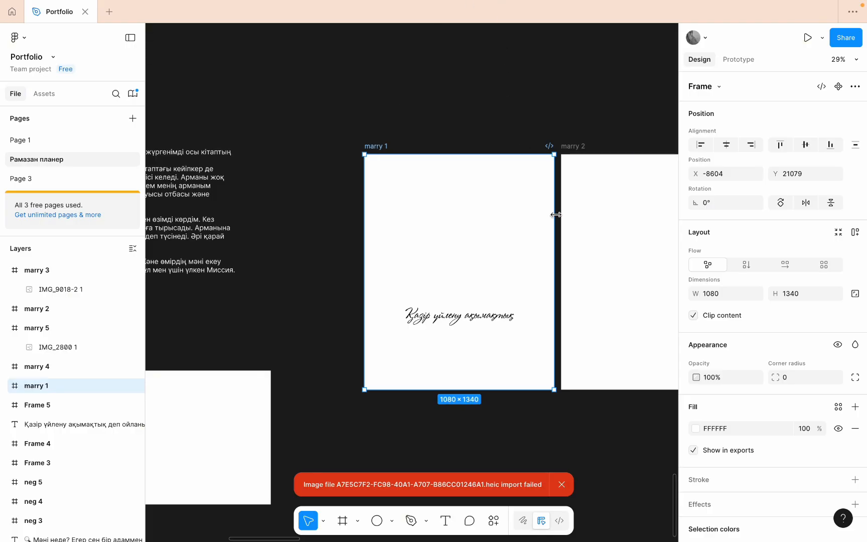
# - Place a 100 × 100 rectangle on the empty canvas below the marry 1 frame using the Rectangle tool
pyautogui.hscroll(5, 556, 215)
pyautogui.scroll(-3, 555, 215)
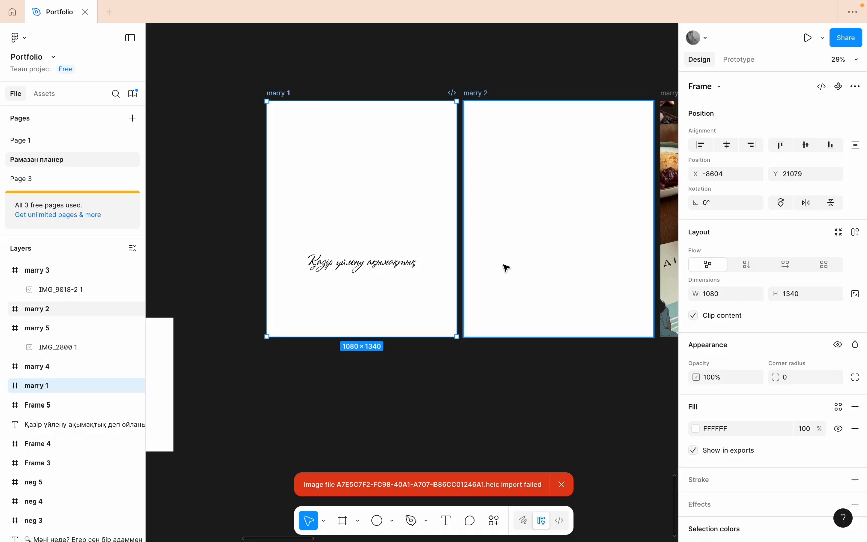
pyautogui.hscroll(3, 506, 269)
pyautogui.hscroll(-10, 505, 268)
pyautogui.hscroll(9, 506, 268)
pyautogui.scroll(-2, 506, 268)
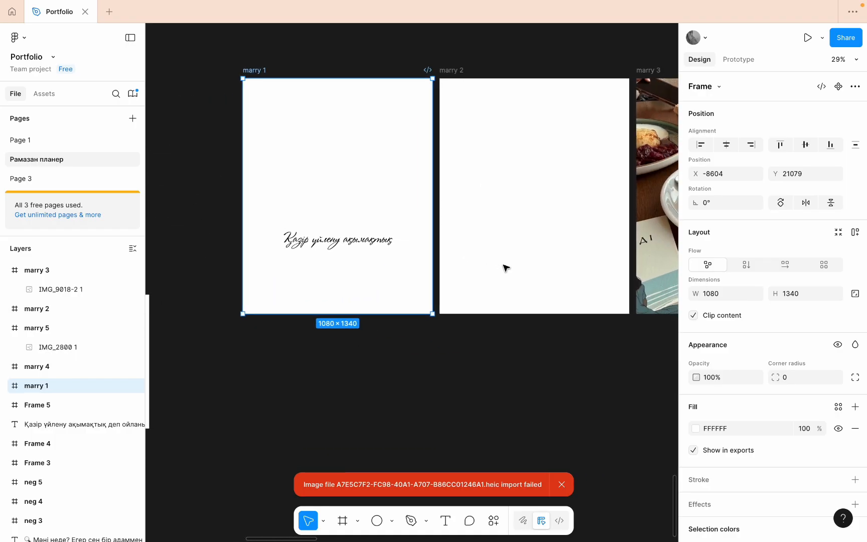
pyautogui.scroll(-5, 506, 269)
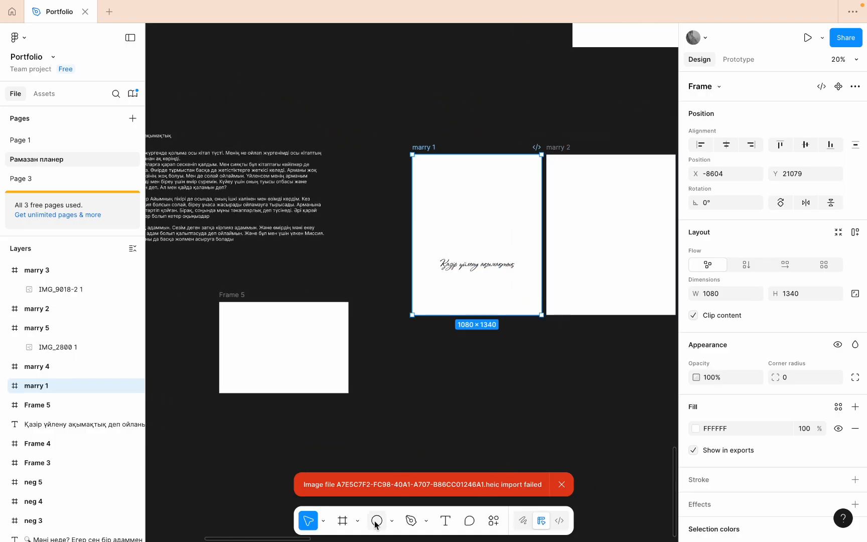
pyautogui.click(377, 521)
pyautogui.click(393, 522)
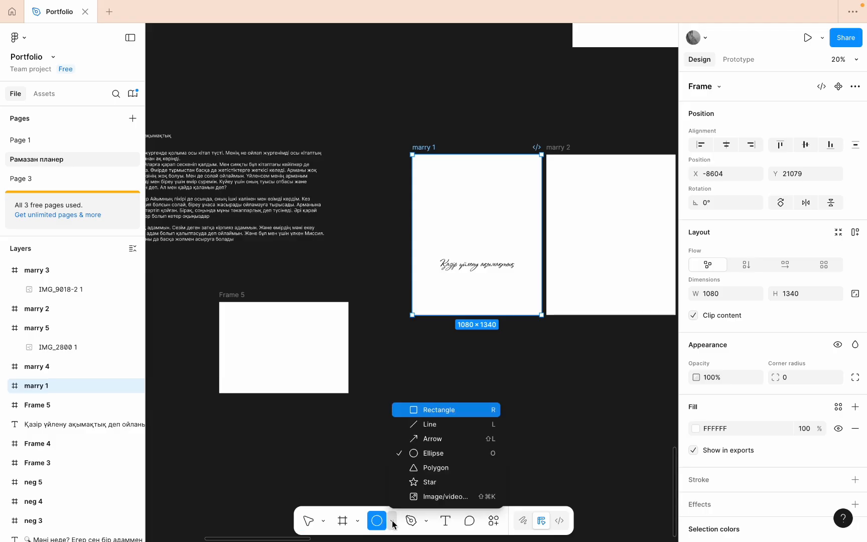
pyautogui.click(435, 409)
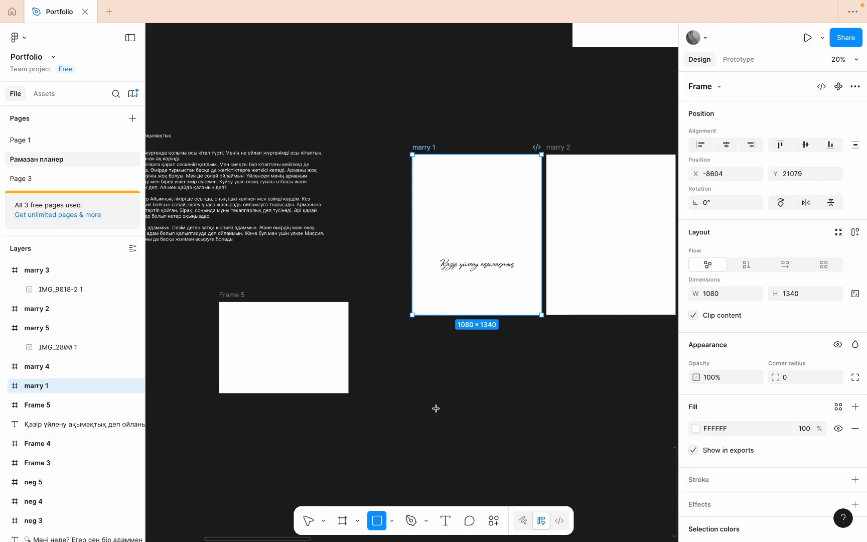
pyautogui.click(435, 409)
# - Draw a rectangle about 699 × 347 over the lower part of the coffee cup photo in the marry 3 frame
pyautogui.hscroll(5, 579, 364)
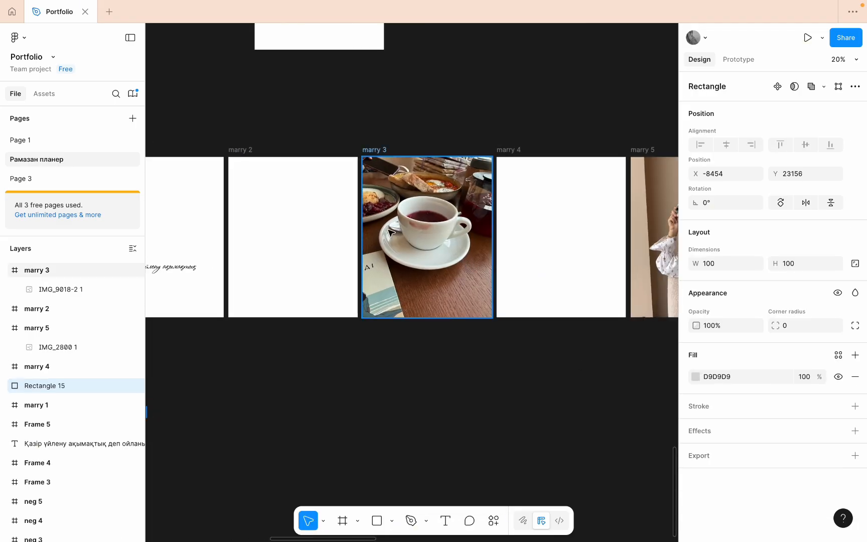
pyautogui.click(418, 300)
pyautogui.press('r')
pyautogui.moveTo(391, 249)
pyautogui.mouseDown()
pyautogui.moveTo(461, 294)
pyautogui.moveTo(474, 290)
pyautogui.mouseUp()
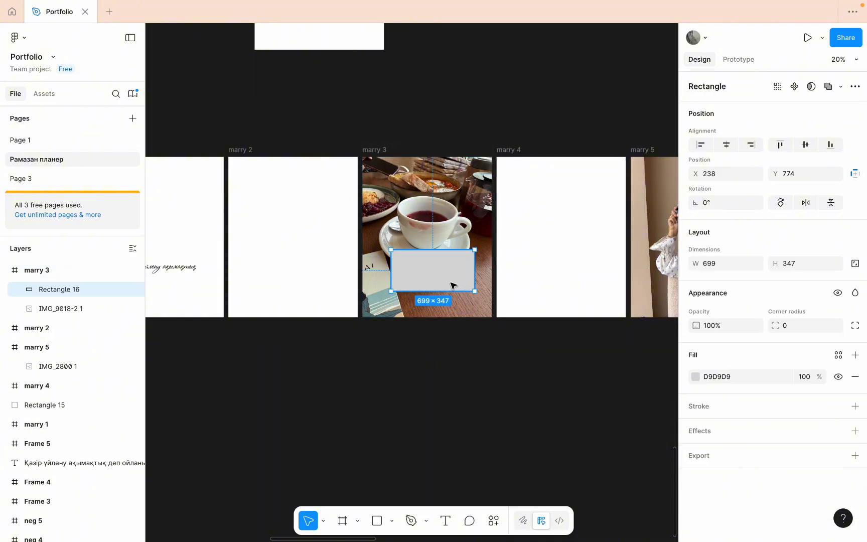
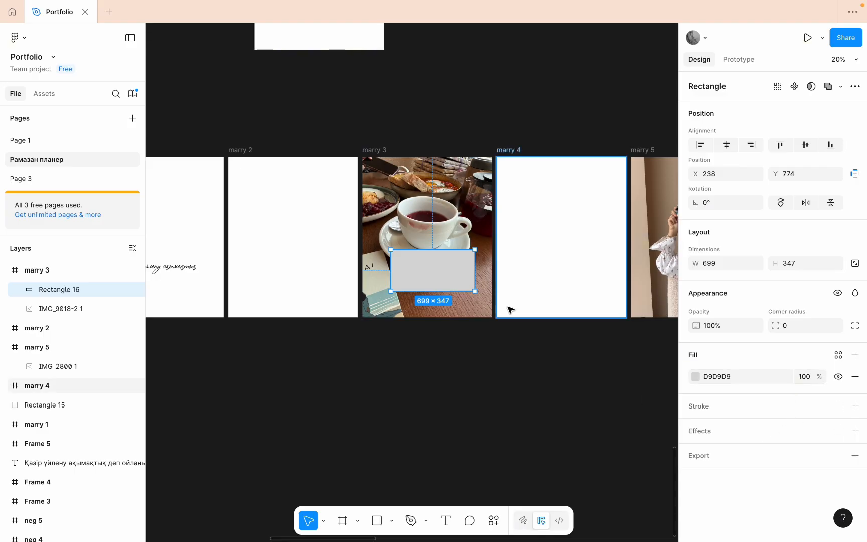
# - Copy the paragraph from "Қазіргі жағдайларға" to "қаламын деп?" out of the long white text block beside the marry frames
pyautogui.scroll(3, 510, 307)
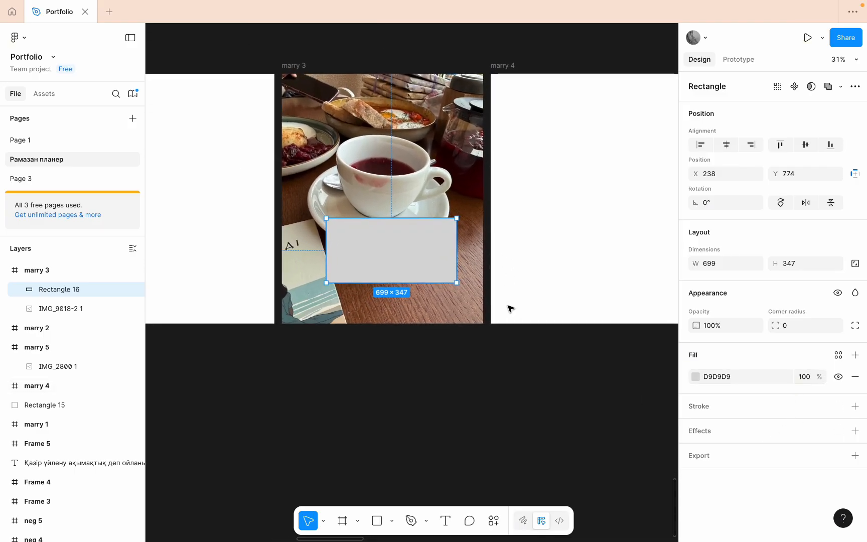
pyautogui.scroll(-5, 511, 309)
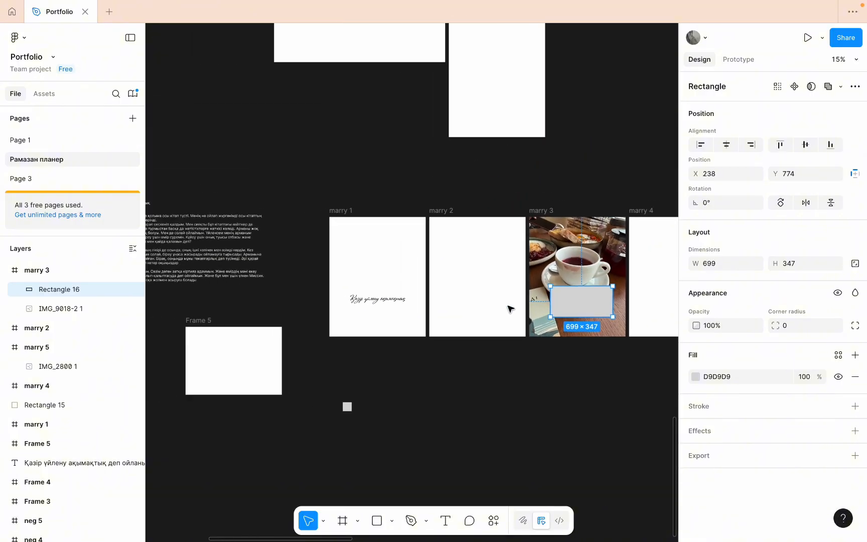
pyautogui.scroll(4, 594, 291)
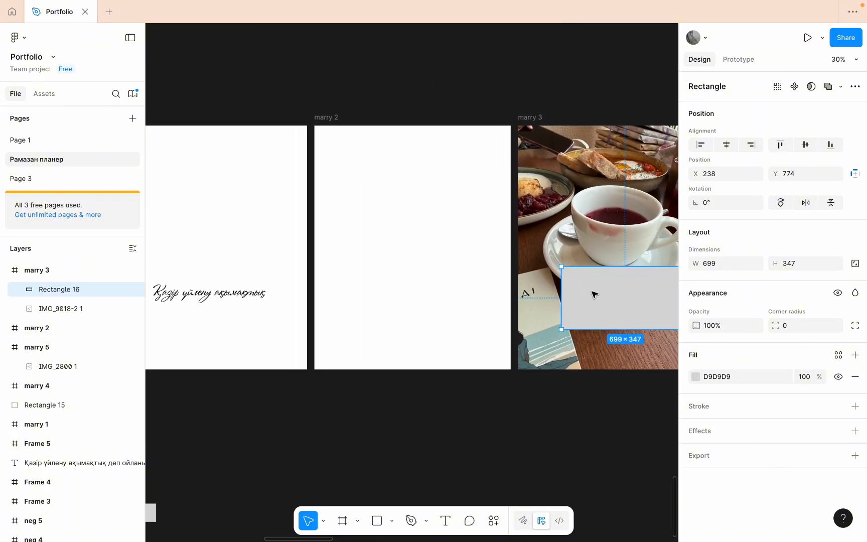
pyautogui.scroll(-4, 594, 295)
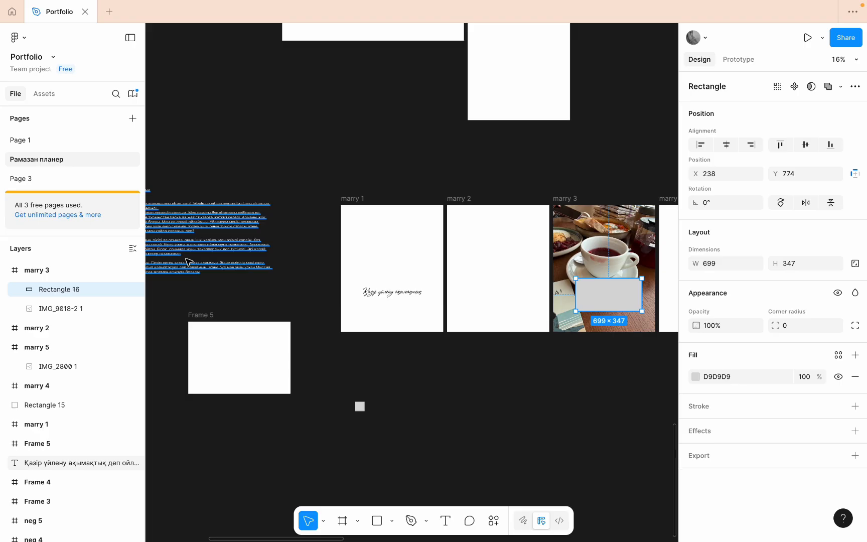
pyautogui.hscroll(-3, 237, 287)
pyautogui.scroll(1, 238, 286)
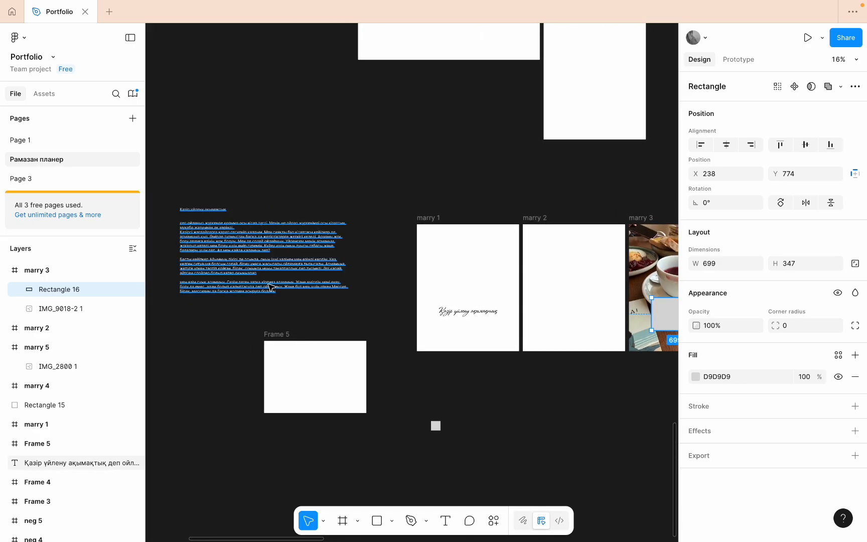
pyautogui.scroll(2, 270, 286)
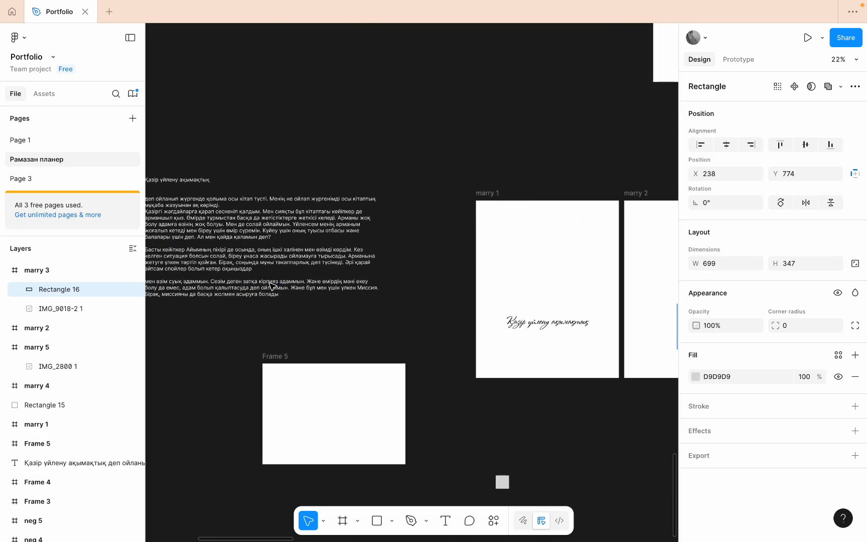
pyautogui.hscroll(-3, 271, 286)
pyautogui.scroll(1, 271, 286)
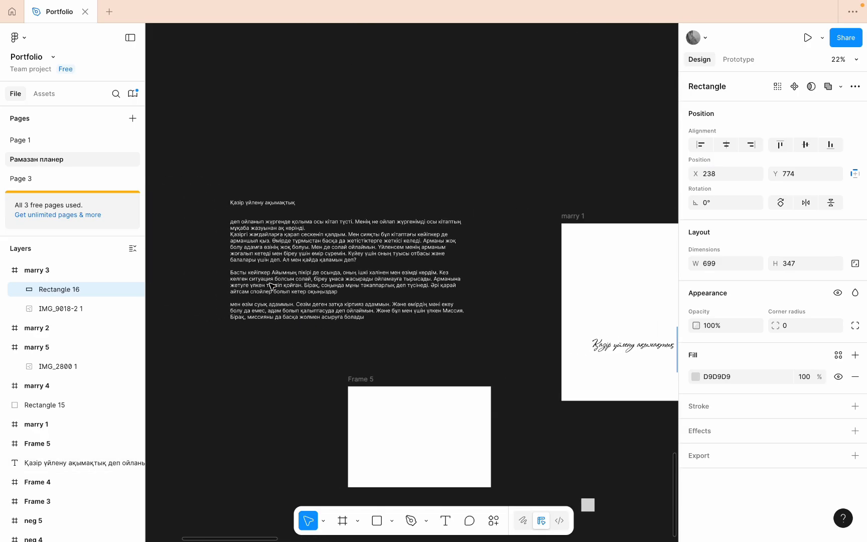
pyautogui.doubleClick(344, 262)
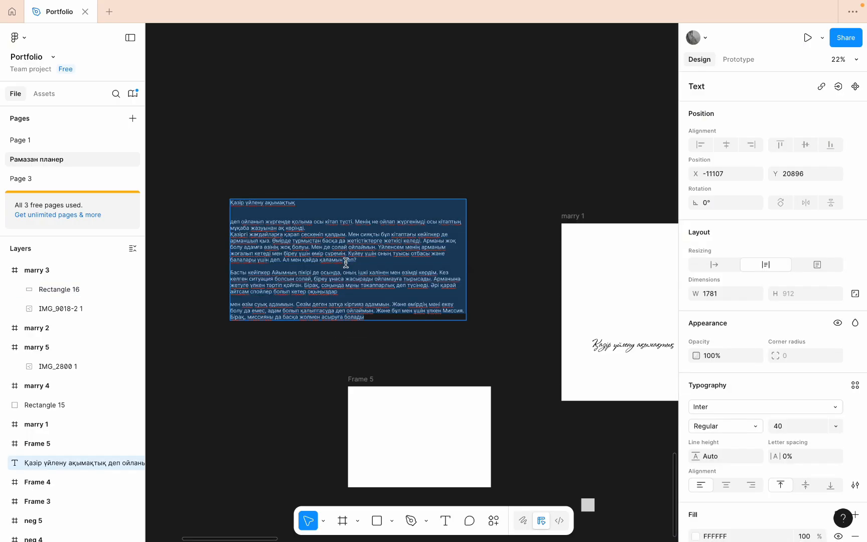
pyautogui.click(345, 263)
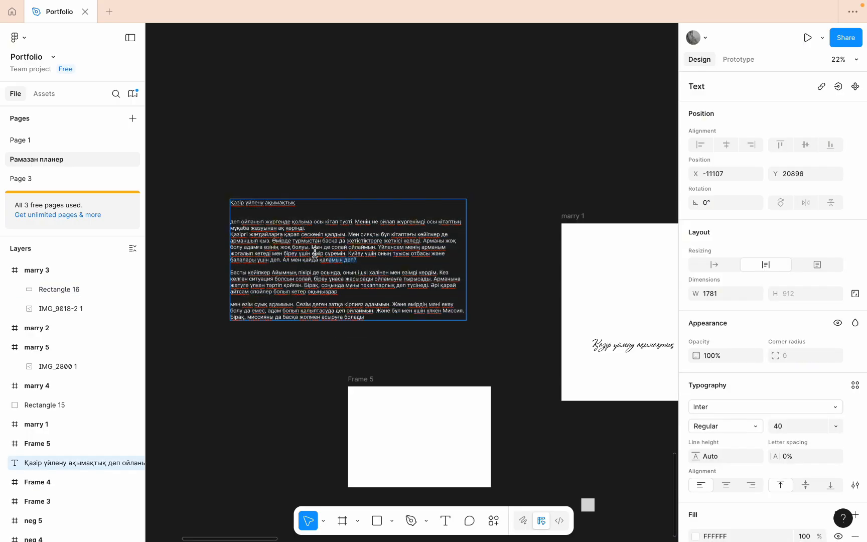
pyautogui.moveTo(315, 252); pyautogui.dragTo(223, 236)
# - Paste the copied paragraph into the marry 3 frame, narrow its text box to 948, and place it over the photo's upper part
pyautogui.hscroll(10, 494, 313)
pyautogui.scroll(-2, 494, 314)
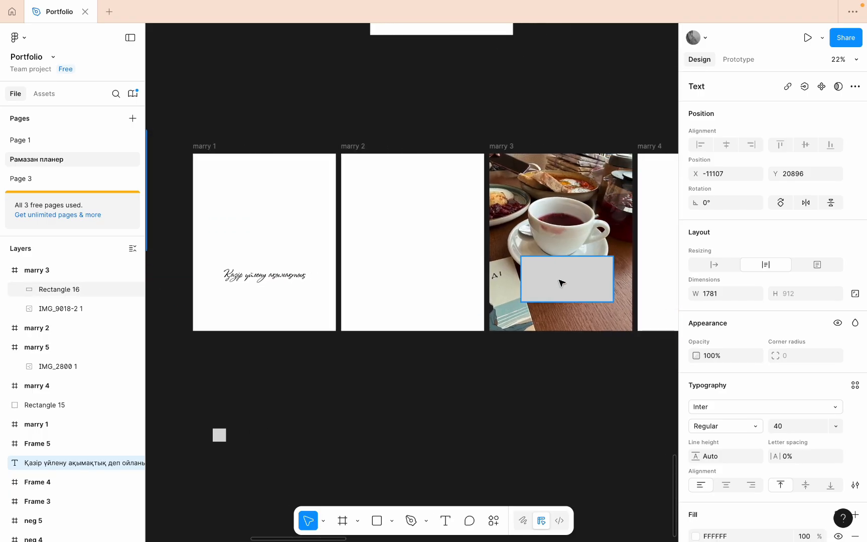
pyautogui.hotkey('ctrl', 'v')
pyautogui.moveTo(530, 283); pyautogui.dragTo(418, 282)
pyautogui.moveTo(361, 305); pyautogui.dragTo(556, 199)
pyautogui.scroll(5, 571, 295)
pyautogui.scroll(-4, 567, 294)
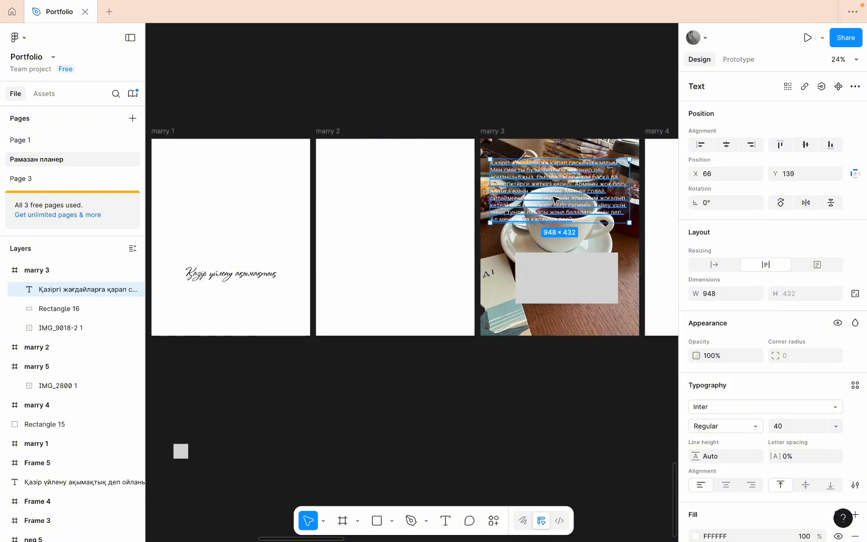
# - Centre the grey rectangle horizontally within the marry 3 frame
pyautogui.scroll(6, 535, 271)
pyautogui.click(537, 271)
pyautogui.hscroll(5, 537, 272)
pyautogui.scroll(-2, 537, 271)
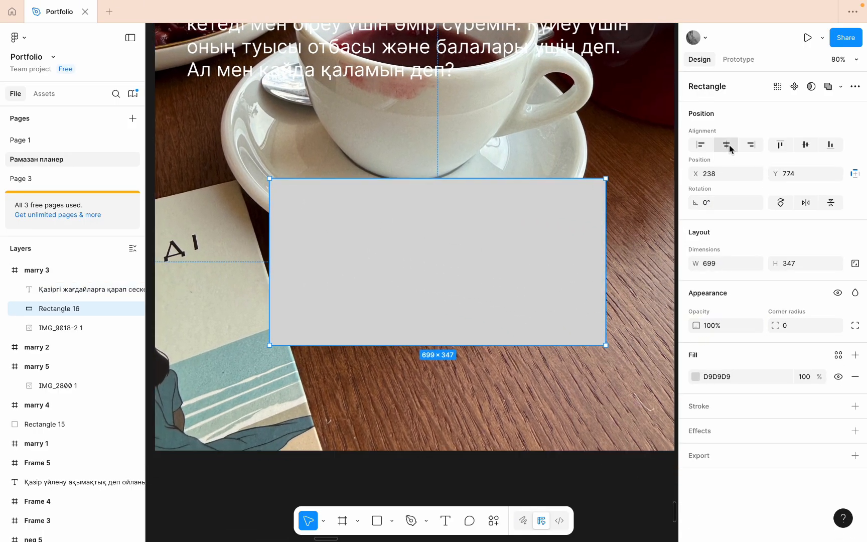
pyautogui.click(730, 148)
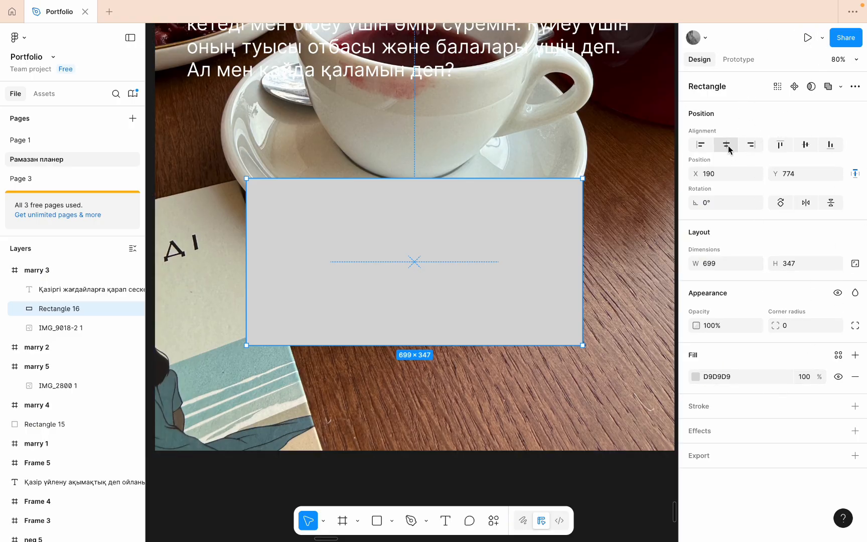
pyautogui.scroll(-5, 401, 225)
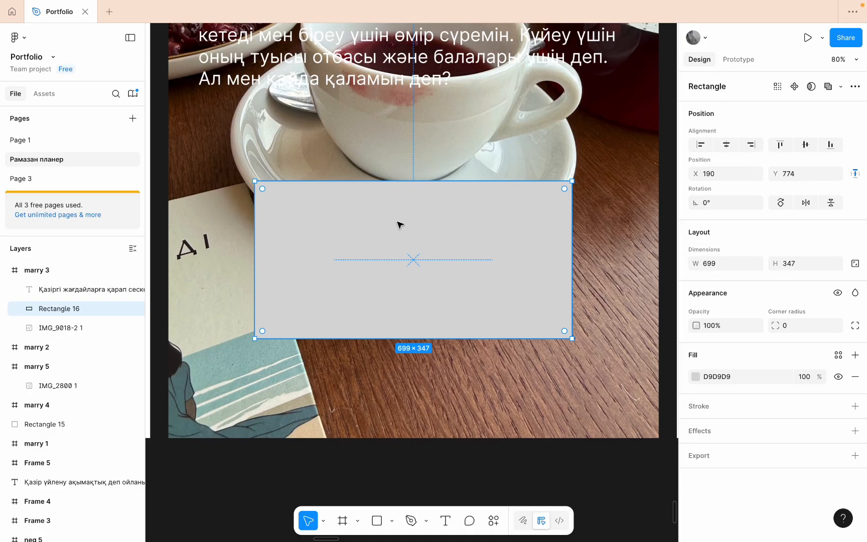
# - Try the grey rectangle's other alignments in marry 3, ending with it horizontally centred and aligned to the frame's bottom edge
pyautogui.click(751, 146)
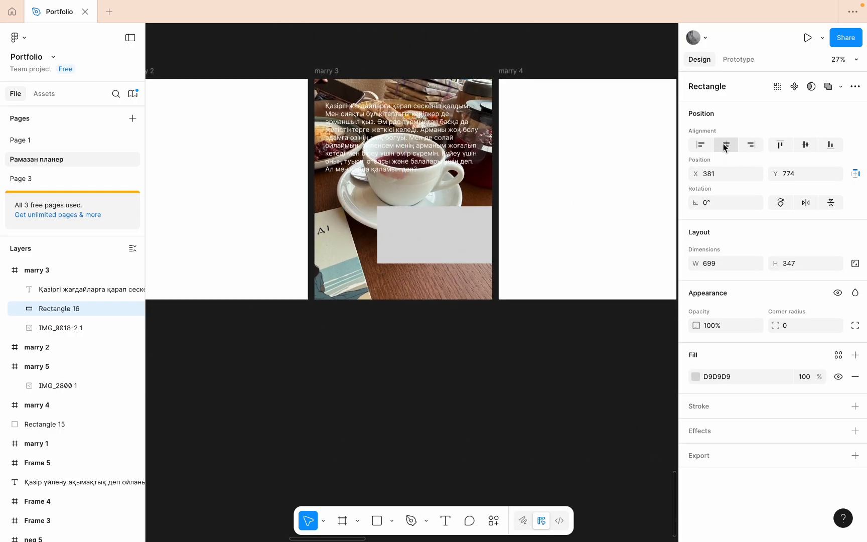
pyautogui.click(701, 145)
pyautogui.click(725, 145)
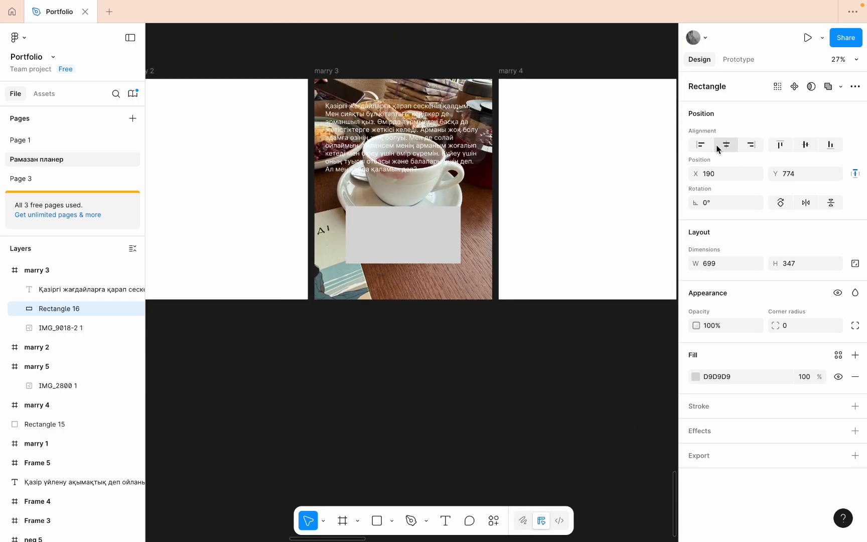
pyautogui.click(805, 145)
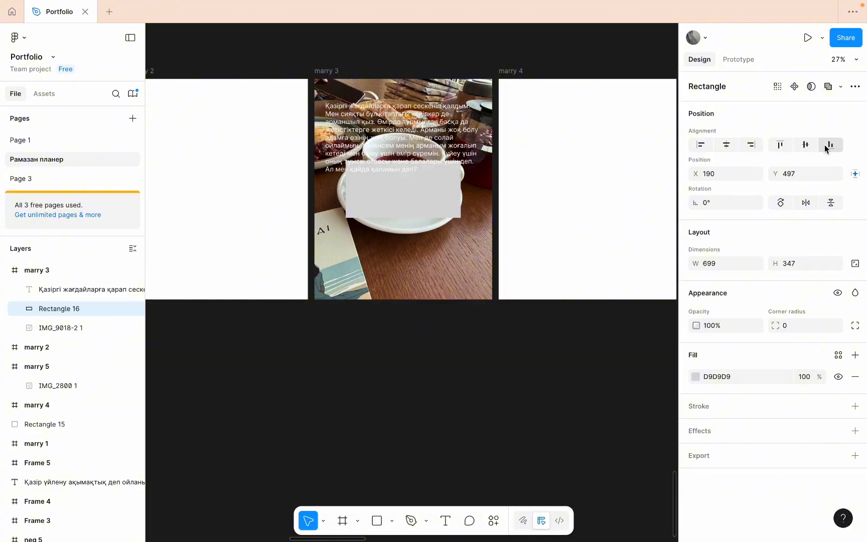
pyautogui.click(830, 145)
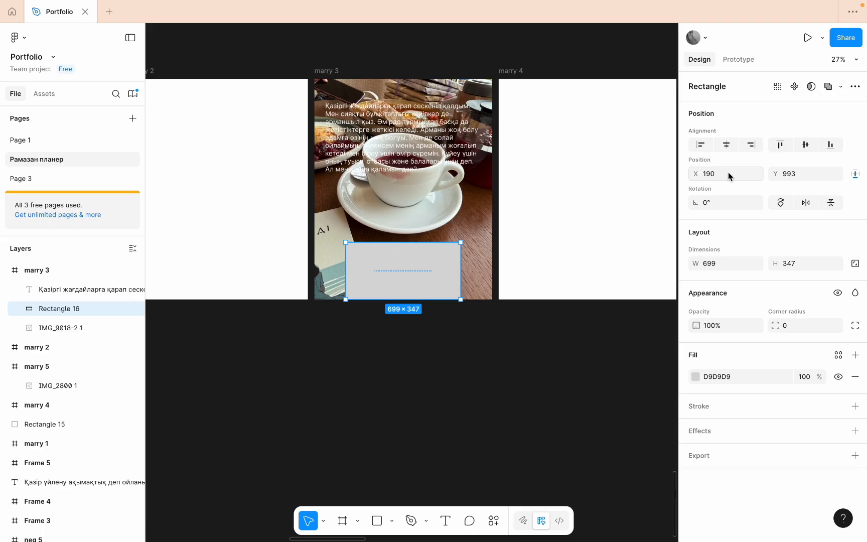
# - Rotate the grey rectangle by 50° and undo the rotation
pyautogui.click(728, 174)
pyautogui.click(720, 201)
pyautogui.press('BackSpace')
pyautogui.write('50')
pyautogui.click(481, 200)
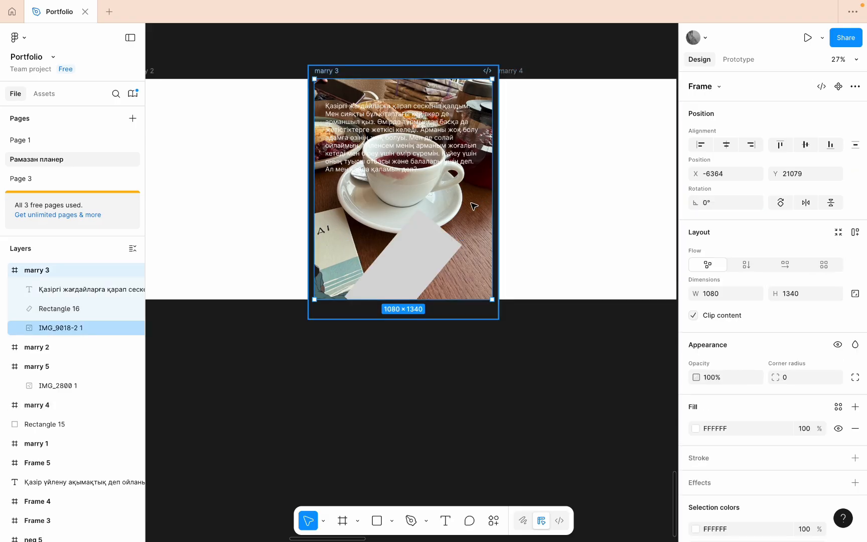
pyautogui.click(425, 248)
pyautogui.press('Escape')
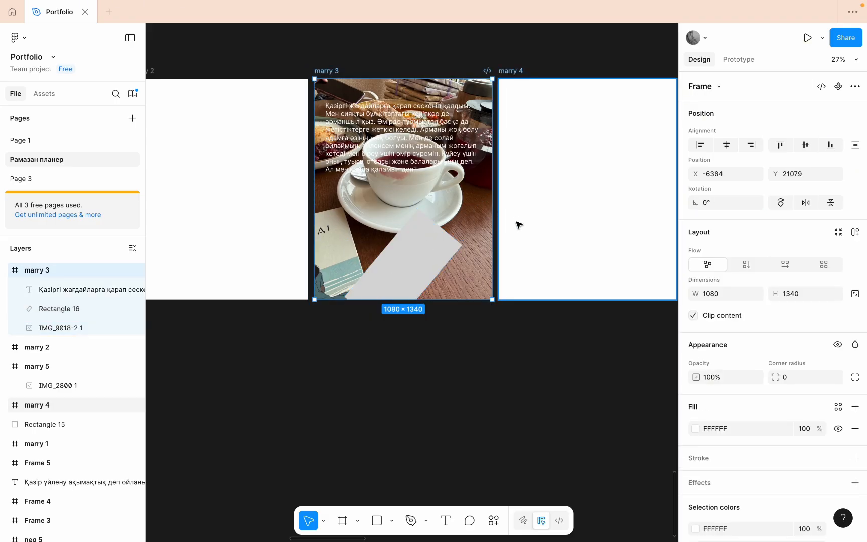
pyautogui.click(441, 242)
pyautogui.press('super+z')
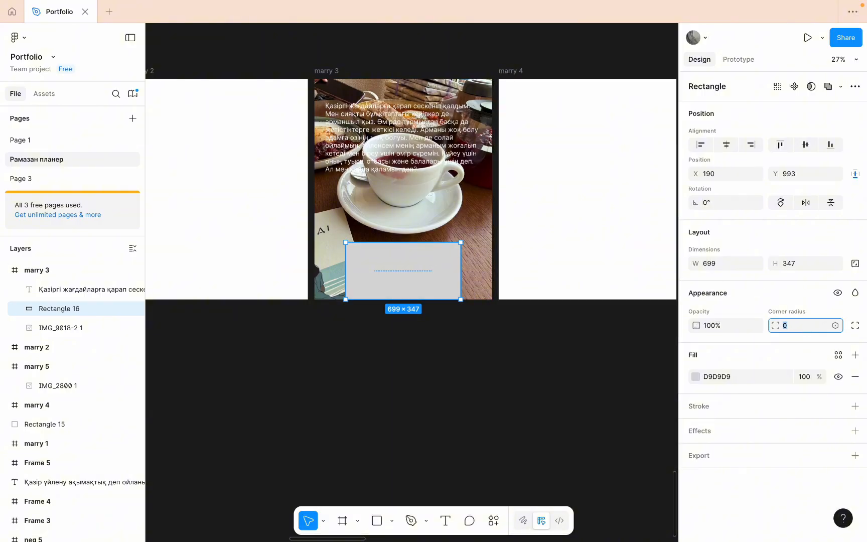
# - Set the grey rectangle's corner radius to 50
pyautogui.press('BackSpace')
pyautogui.write('50')
pyautogui.click(665, 377)
pyautogui.scroll(5, 366, 240)
pyautogui.click(387, 269)
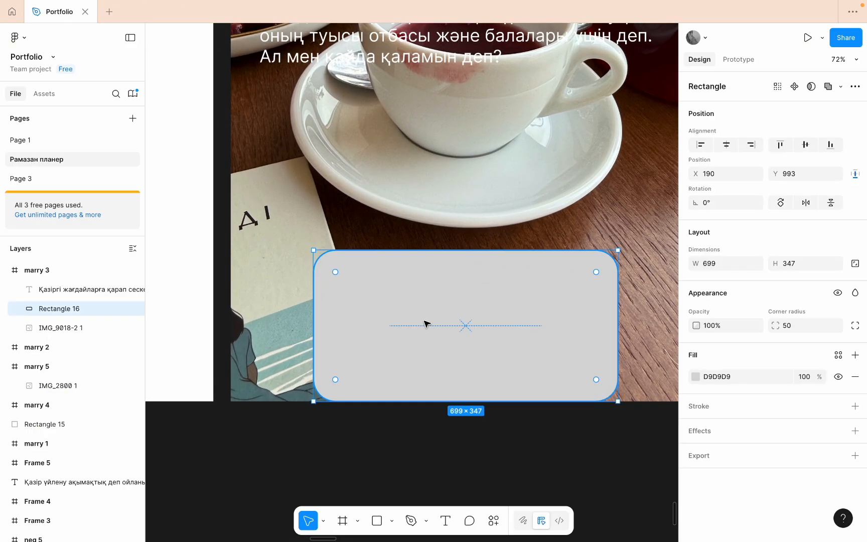
# - Move the rounded rectangle up from the marry 3 frame's bottom edge to about X 191, Y 858
pyautogui.doubleClick(425, 323)
pyautogui.click(440, 342)
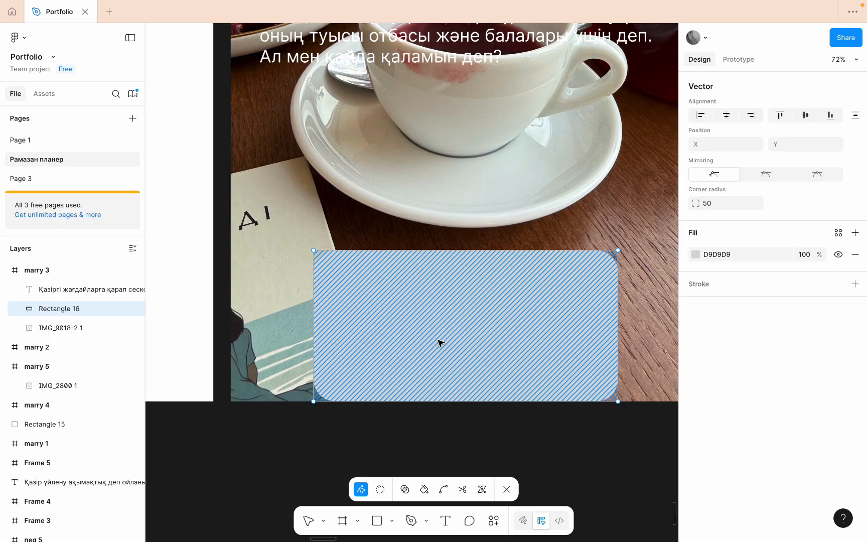
pyautogui.press('Escape')
pyautogui.moveTo(442, 294); pyautogui.dragTo(441, 233)
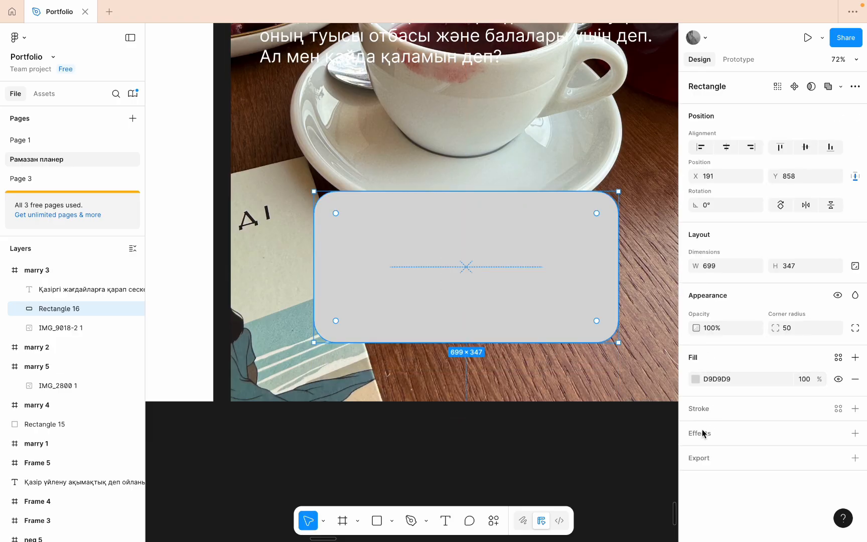
# - Add a drop shadow effect to the rounded rectangle and inspect the shadow along its lower edge
pyautogui.click(700, 433)
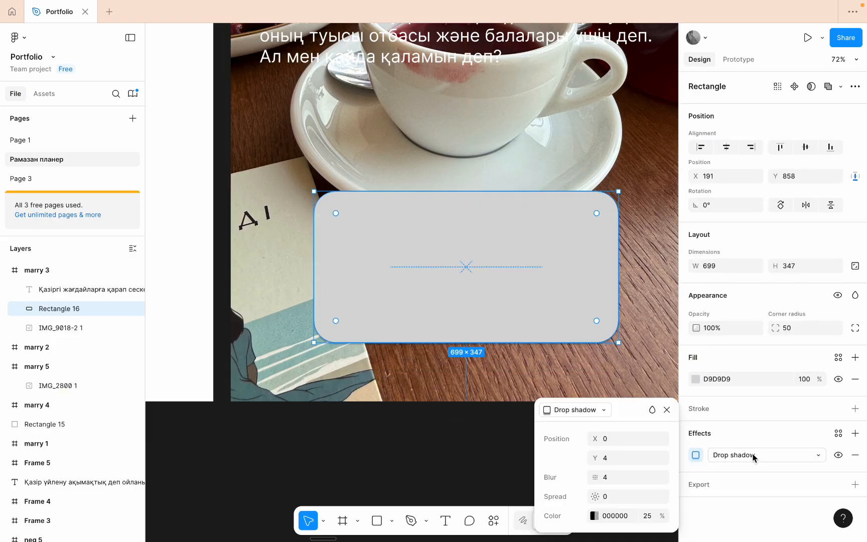
pyautogui.scroll(5, 582, 331)
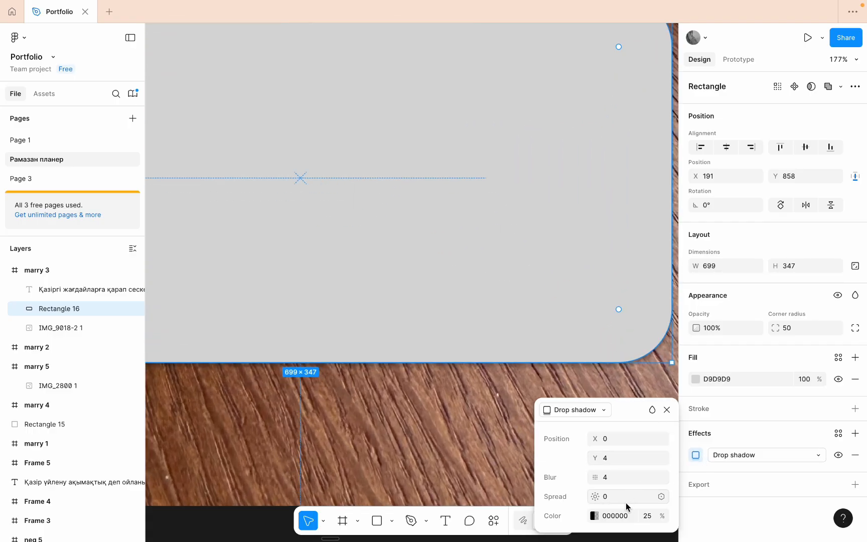
pyautogui.press('BackSpace')
pyautogui.click(327, 444)
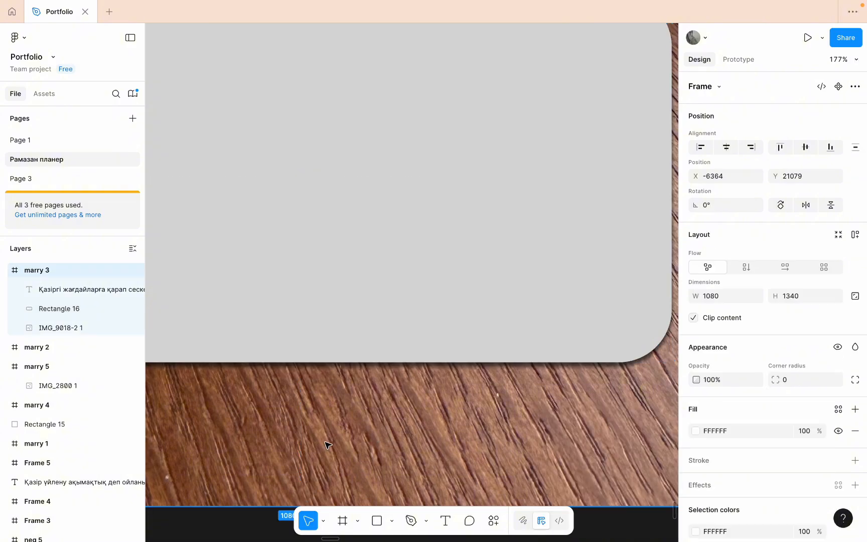
pyautogui.scroll(5, 435, 346)
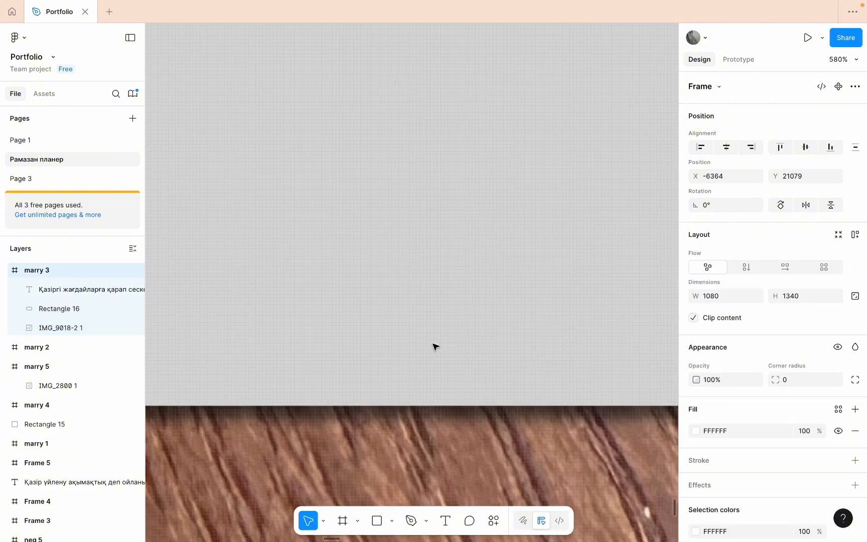
pyautogui.scroll(-3, 436, 346)
pyautogui.scroll(-5, 435, 346)
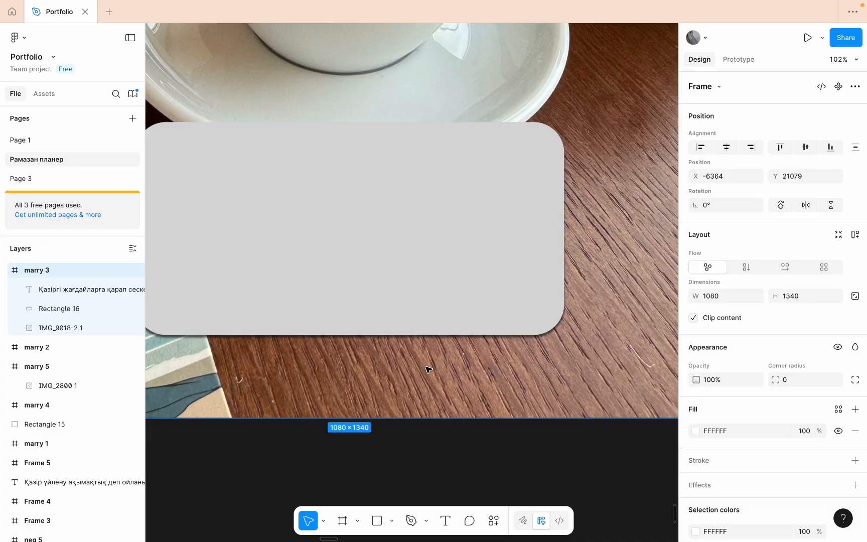
# - Add a drop shadow effect to the marry 3 frame
pyautogui.scroll(-1, 712, 497)
pyautogui.scroll(-3, 712, 496)
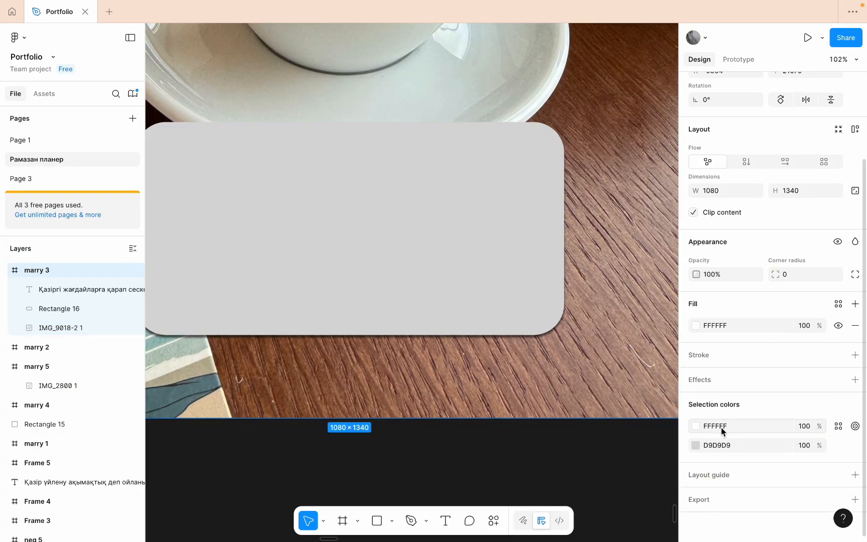
pyautogui.click(707, 384)
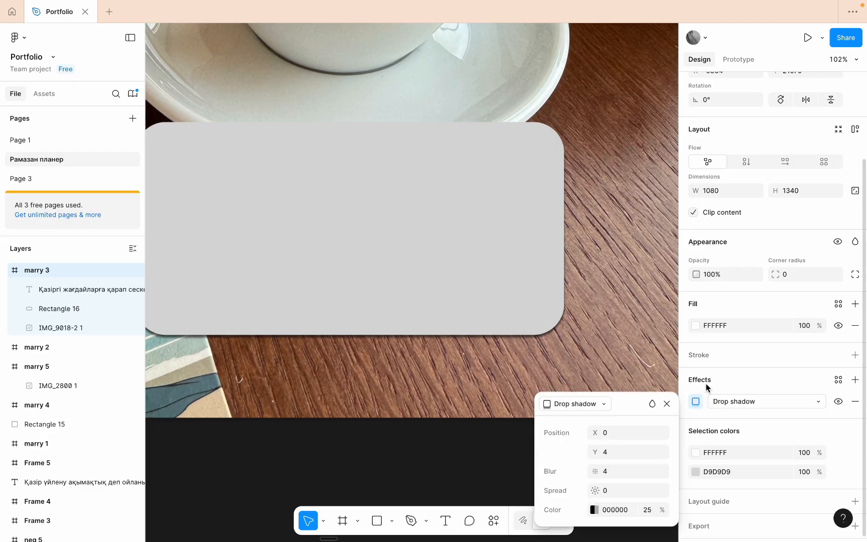
# - Change the rounded rectangle's effect to Layer blur
pyautogui.click(476, 217)
pyautogui.scroll(-5, 477, 215)
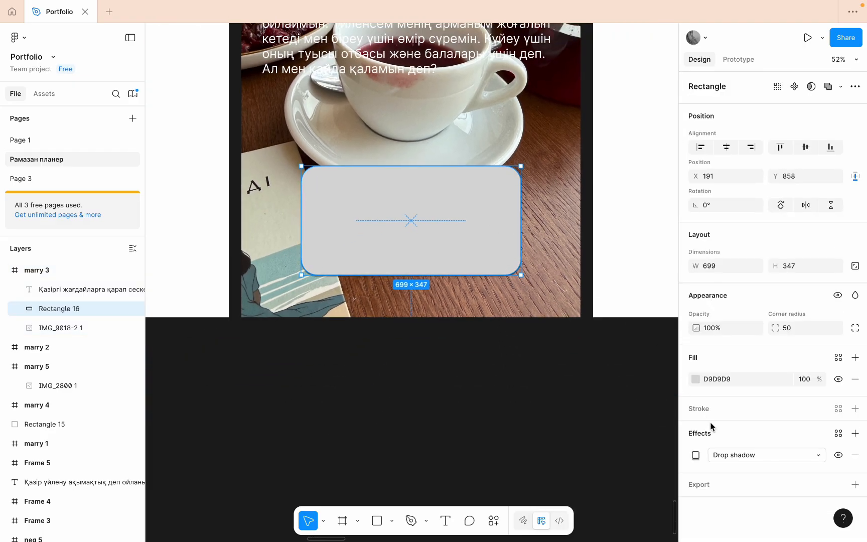
pyautogui.click(735, 454)
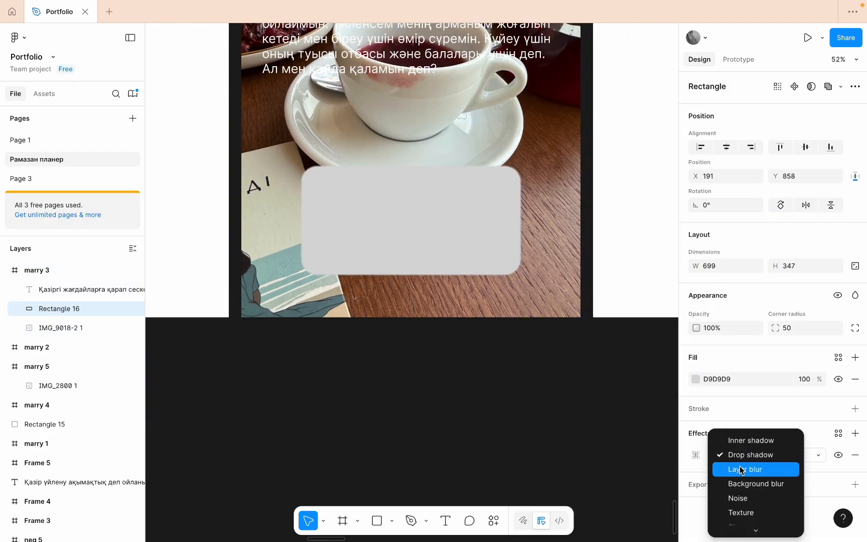
pyautogui.click(740, 469)
pyautogui.scroll(5, 373, 105)
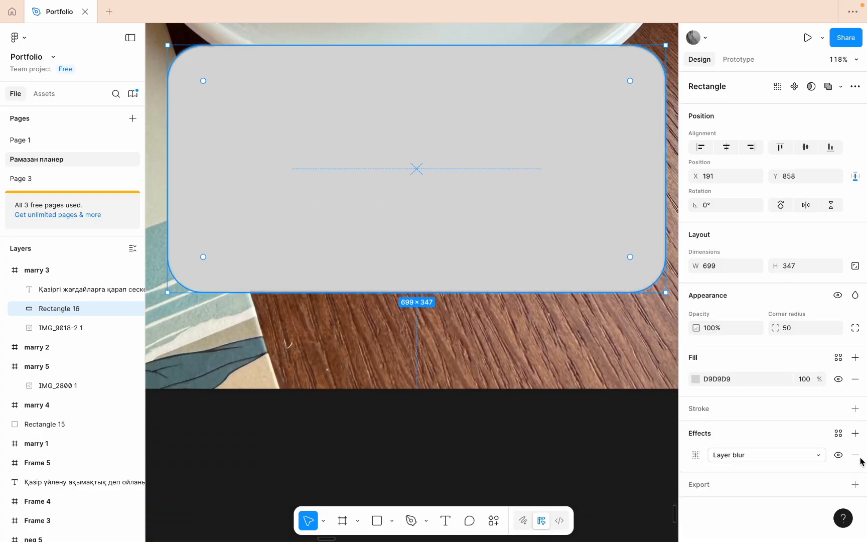
# - Try the Texture effect on the rounded rectangle, replace it with Inner shadow, and inspect the shape's edges
pyautogui.click(777, 455)
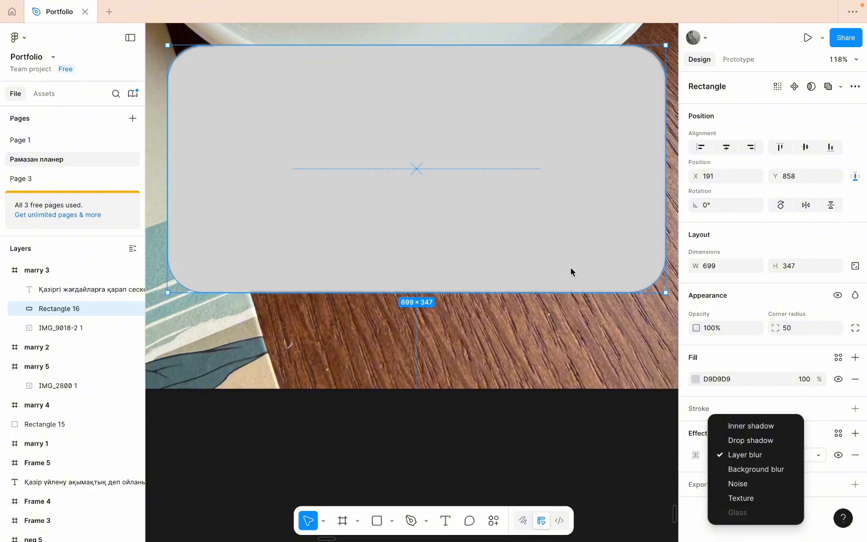
pyautogui.click(740, 497)
pyautogui.click(725, 454)
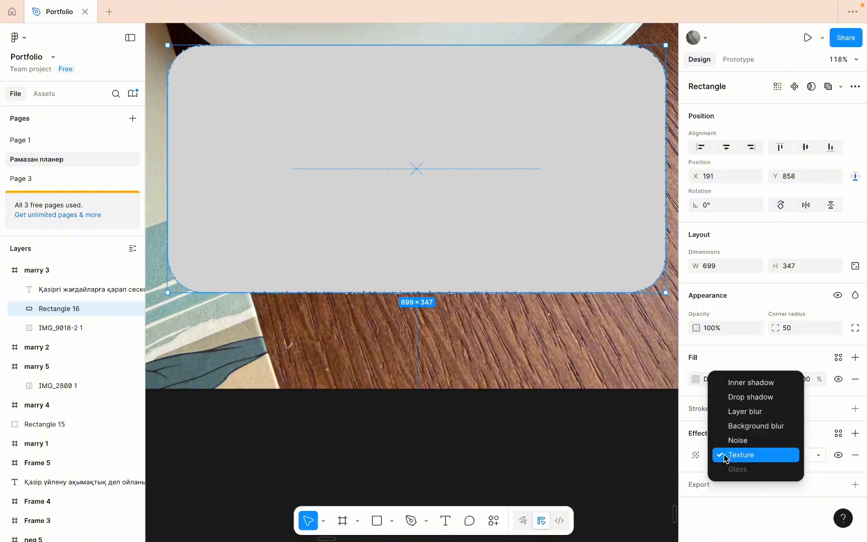
pyautogui.click(742, 382)
pyautogui.scroll(5, 468, 255)
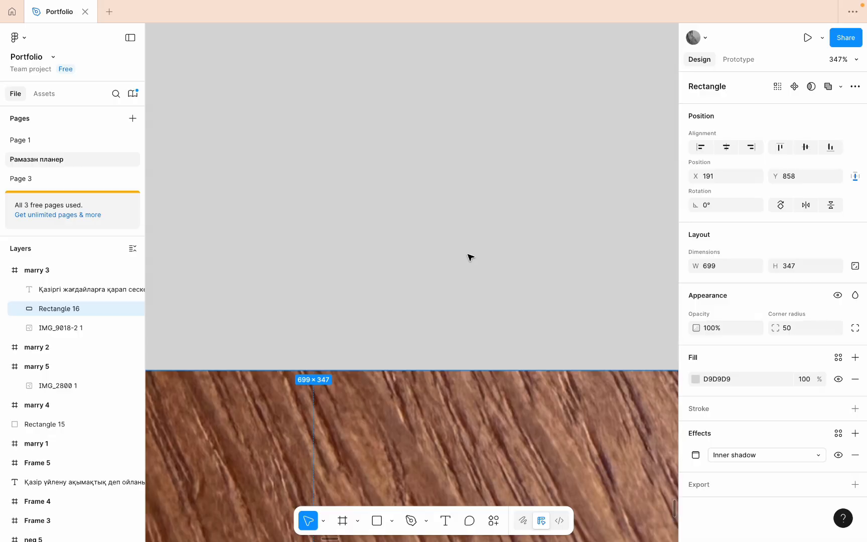
pyautogui.scroll(-6, 468, 257)
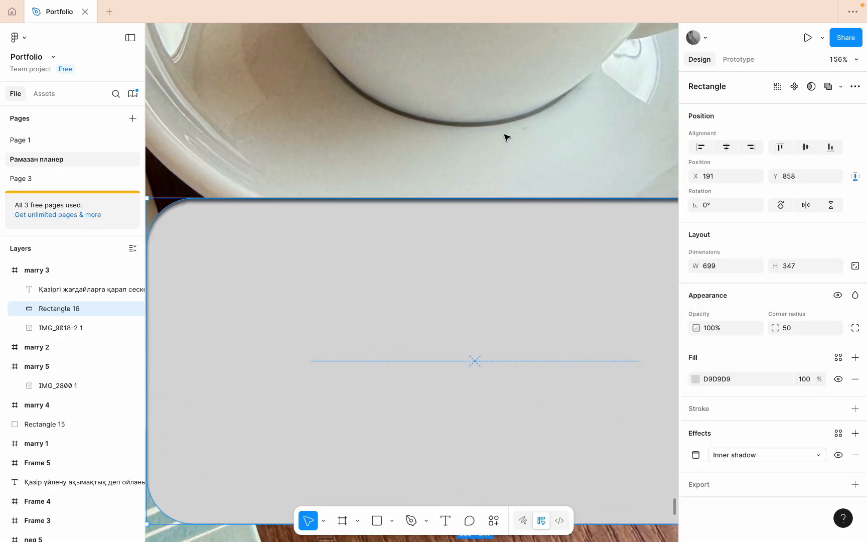
pyautogui.scroll(-3, 504, 140)
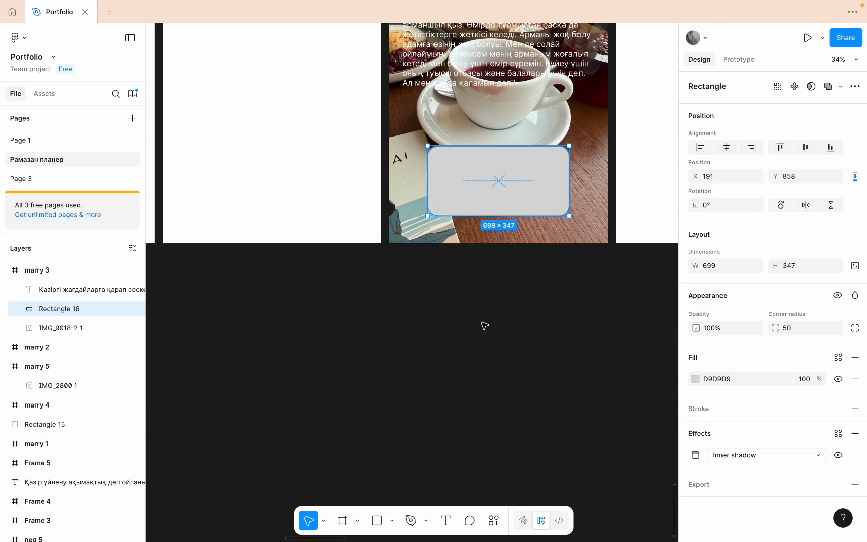
pyautogui.click(485, 326)
pyautogui.scroll(3, 485, 266)
pyautogui.scroll(-2, 440, 190)
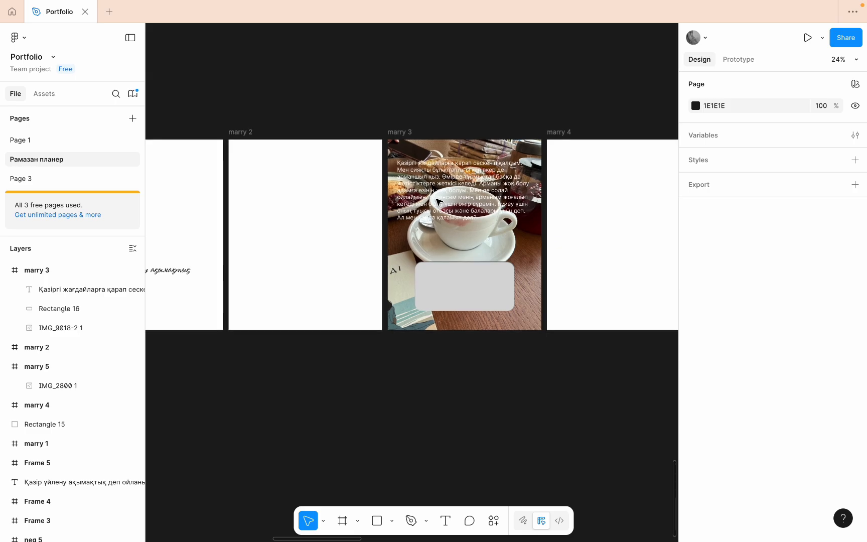
pyautogui.click(476, 294)
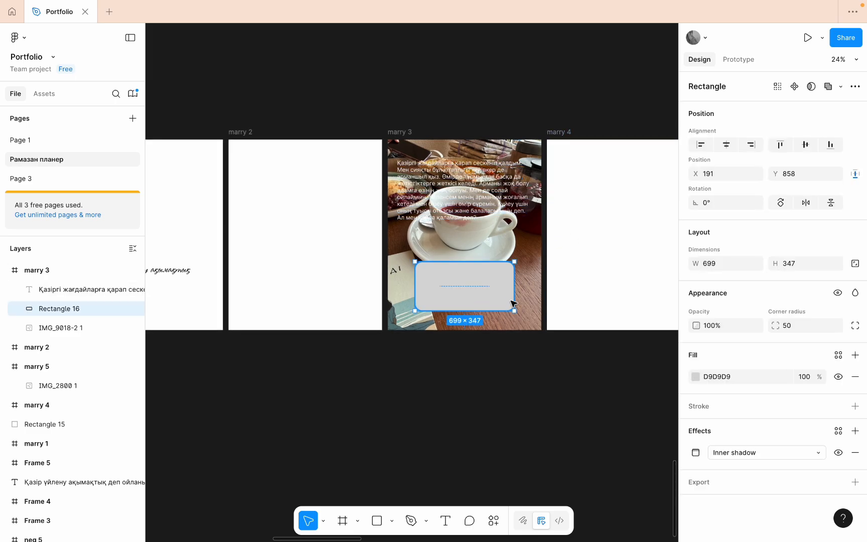
pyautogui.click(514, 397)
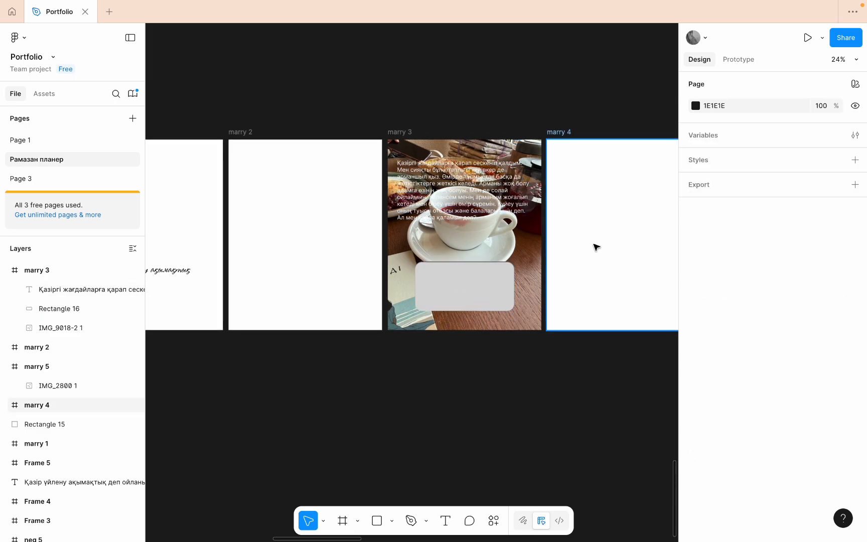
pyautogui.hscroll(4, 595, 246)
pyautogui.scroll(-2, 595, 247)
pyautogui.hscroll(-2, 596, 247)
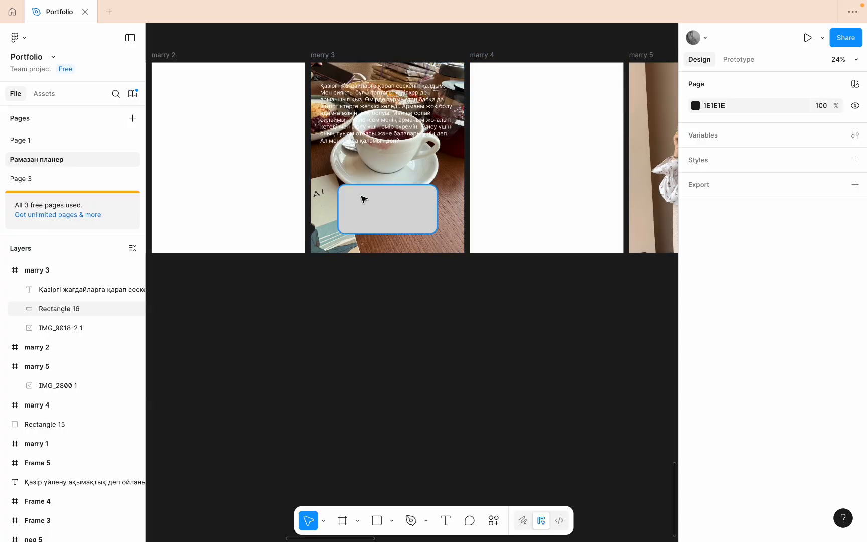
pyautogui.scroll(5, 358, 196)
pyautogui.scroll(-3, 362, 197)
pyautogui.click(392, 210)
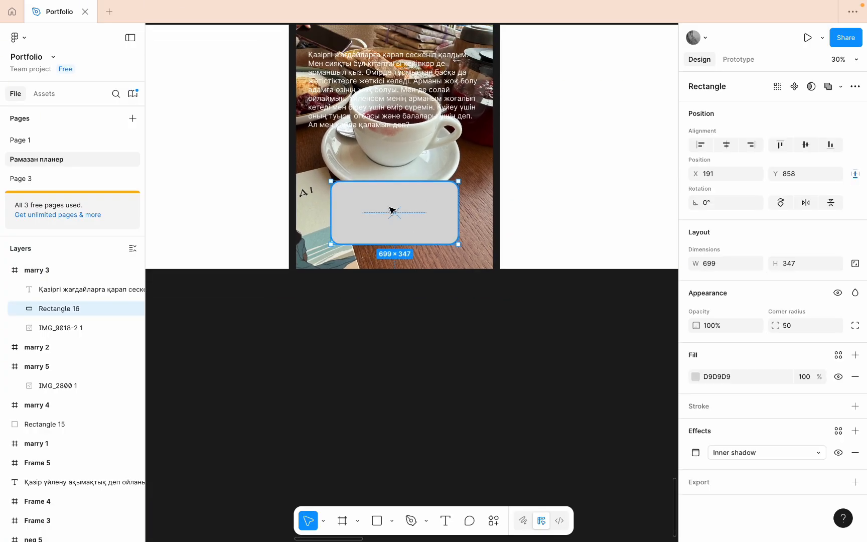
pyautogui.scroll(2, 391, 209)
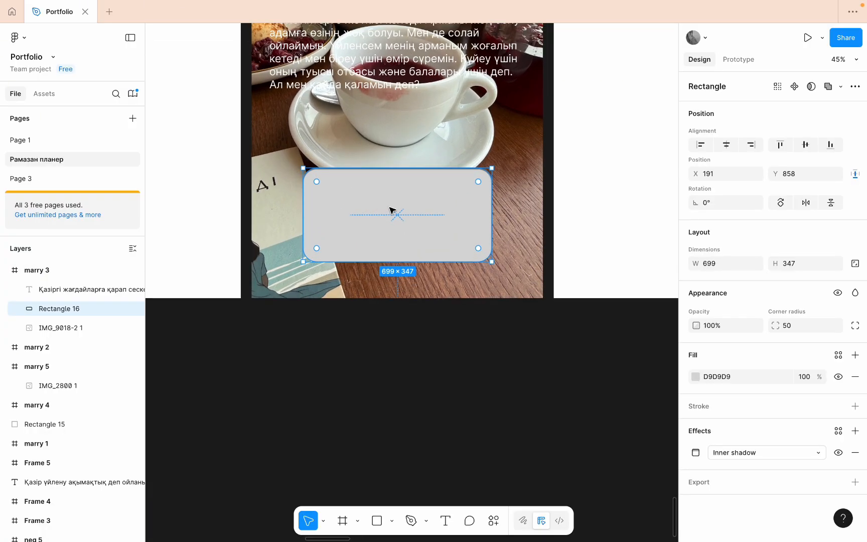
pyautogui.scroll(-10, 392, 209)
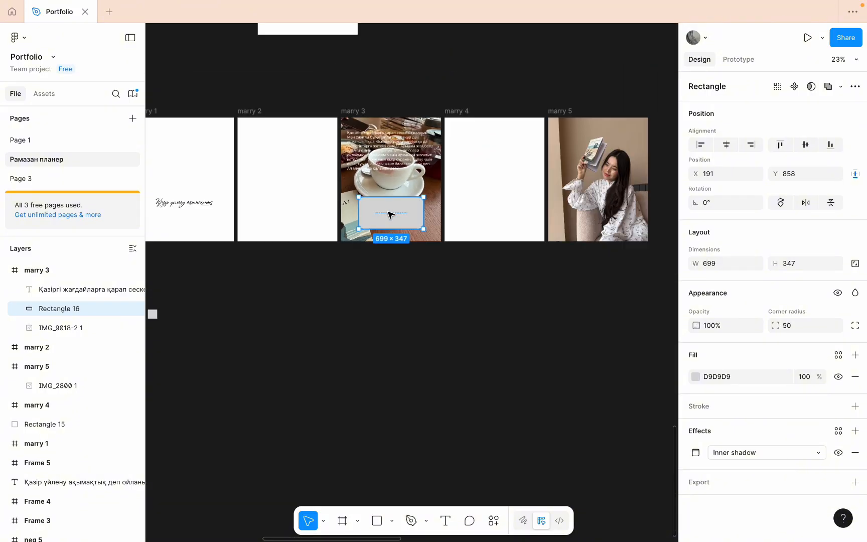
# - Copy the outdoor photo of the woman among pine trees into the marry 3 frame
pyautogui.scroll(-3, 391, 215)
pyautogui.scroll(1, 389, 215)
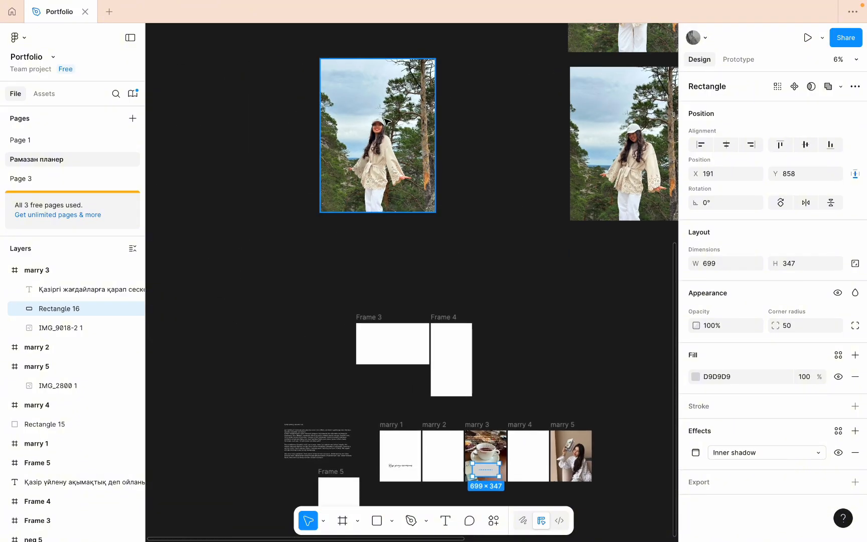
pyautogui.click(386, 121)
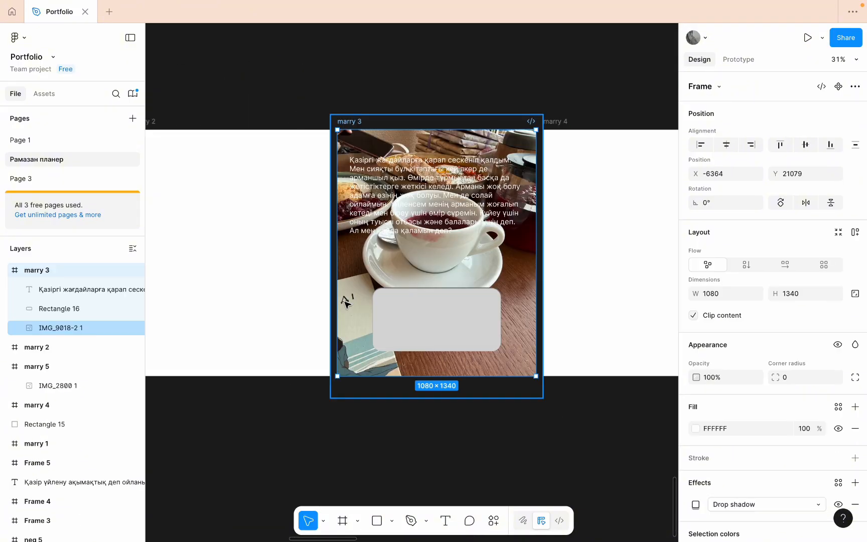
pyautogui.hotkey('ctrl', 'v')
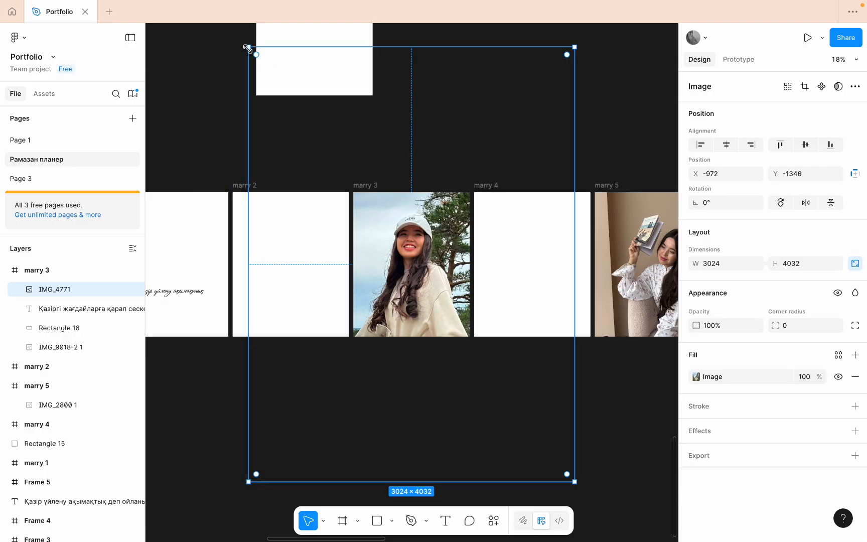
# - Scale the pasted photo down to about 578 × 770 and move it over the rounded rectangle, at about X 251, Y 628
pyautogui.moveTo(247, 48); pyautogui.dragTo(419, 319)
pyautogui.scroll(5, 419, 301)
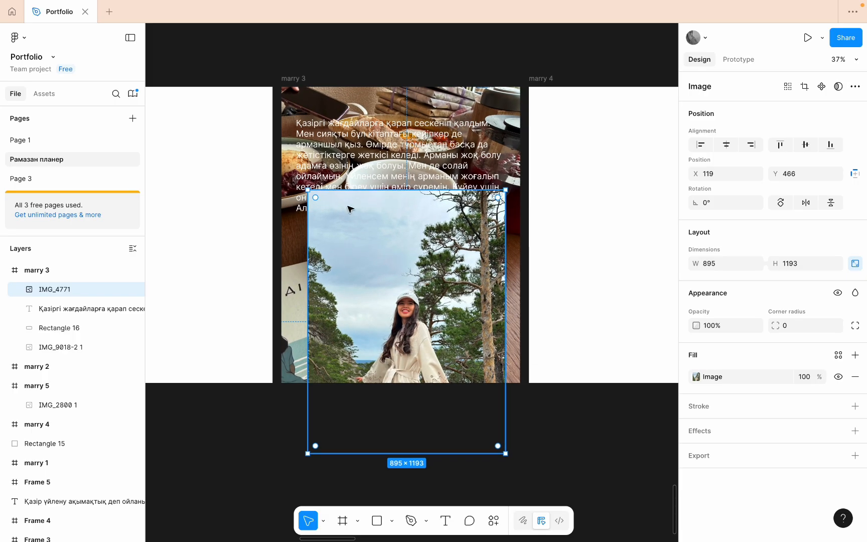
pyautogui.moveTo(307, 190); pyautogui.dragTo(378, 283)
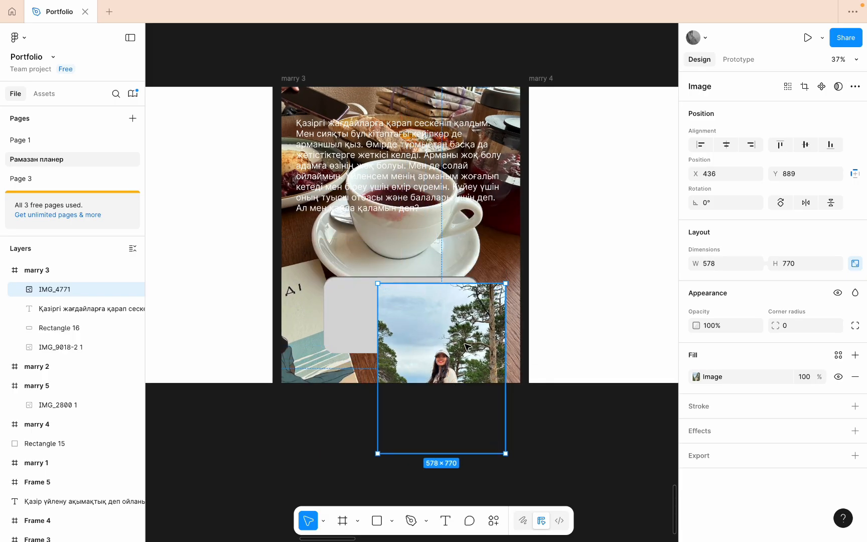
pyautogui.moveTo(466, 346); pyautogui.dragTo(425, 290)
# - Set the pasted photo's corner radius to 90
pyautogui.scroll(-2, 429, 299)
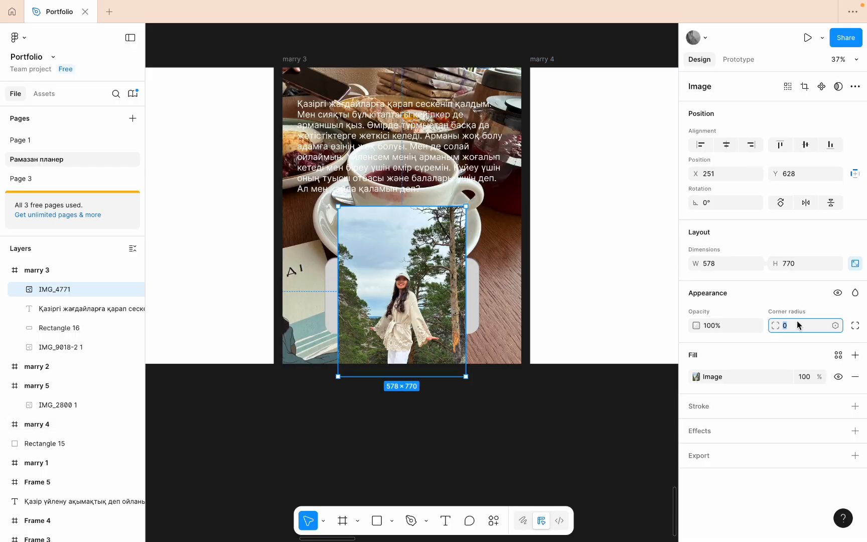
pyautogui.write('40')
pyautogui.click(606, 310)
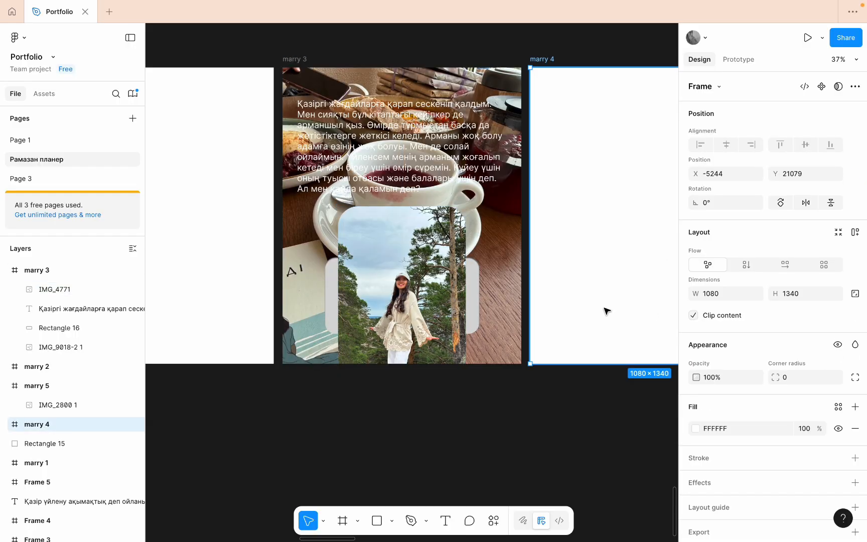
# - Move the photo out of the marry 3 frame onto the canvas below, and undo that move
pyautogui.click(406, 275)
pyautogui.moveTo(396, 301); pyautogui.dragTo(397, 472)
pyautogui.scroll(-5, 420, 395)
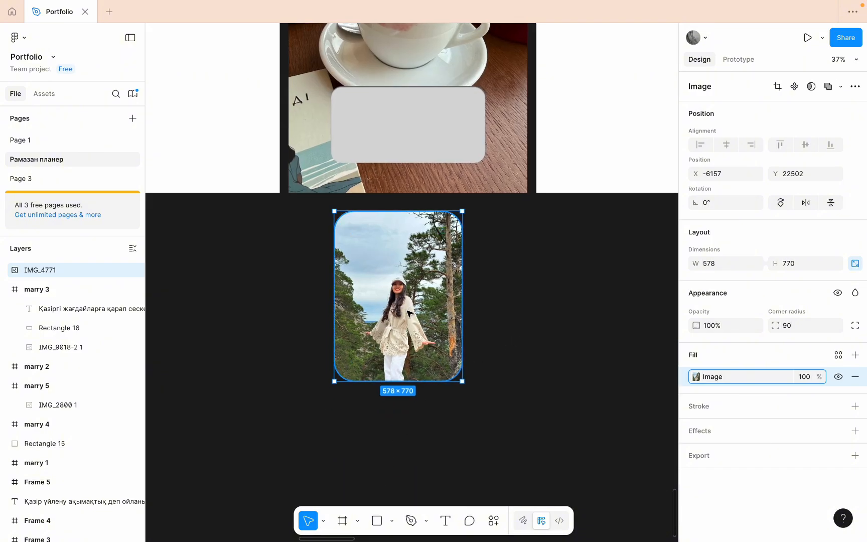
pyautogui.hotkey('ctrl', 'z')
pyautogui.scroll(5, 443, 144)
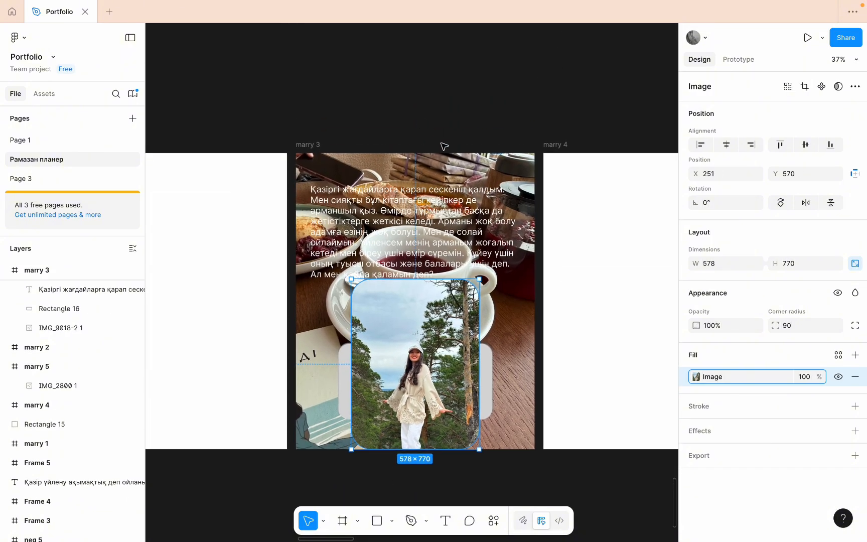
# - Reset the photo's corner radius to 0 and place it at about 421 × 562 over the rounded rectangle, at X 311, Y 738
pyautogui.click(821, 325)
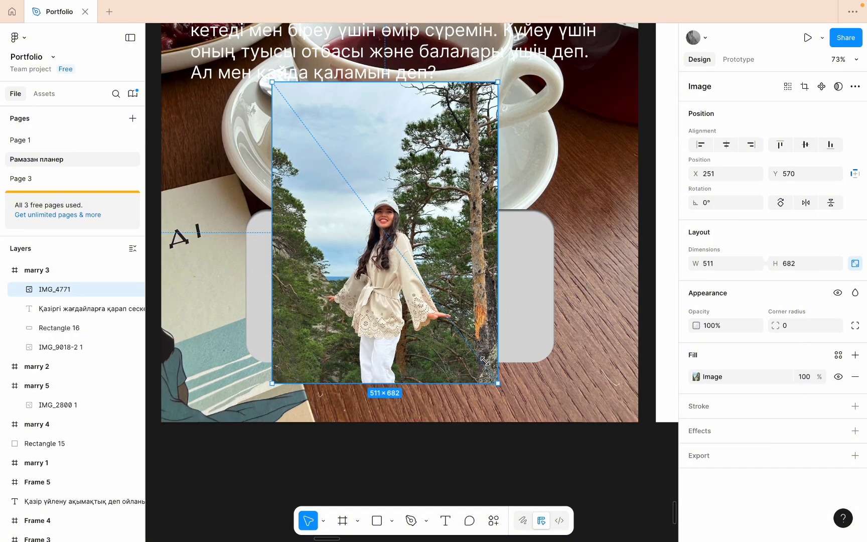
pyautogui.moveTo(497, 384); pyautogui.dragTo(457, 330)
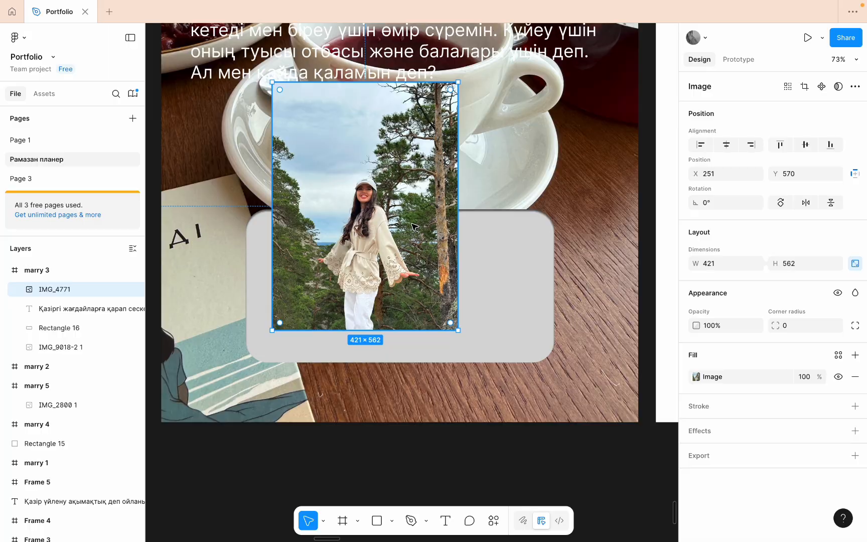
pyautogui.moveTo(424, 252); pyautogui.dragTo(449, 324)
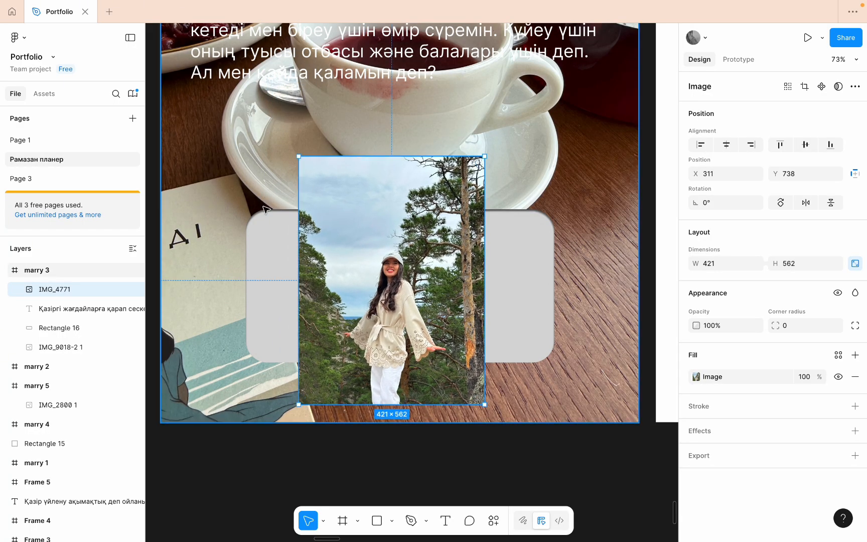
# - Duplicate the rounded rectangle twice and the outdoor photo once, in place
pyautogui.click(528, 271)
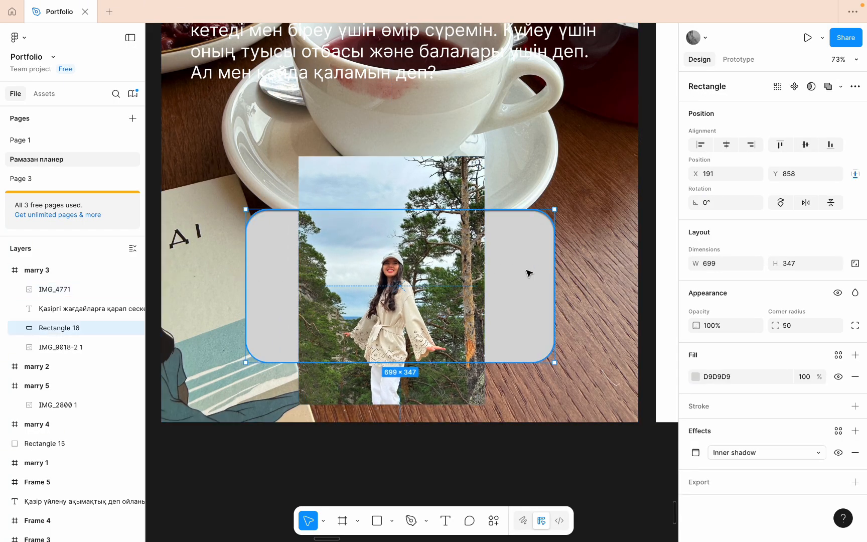
pyautogui.hotkey('ctrl', 'd')
pyautogui.hotkey('ctrl', 'd')
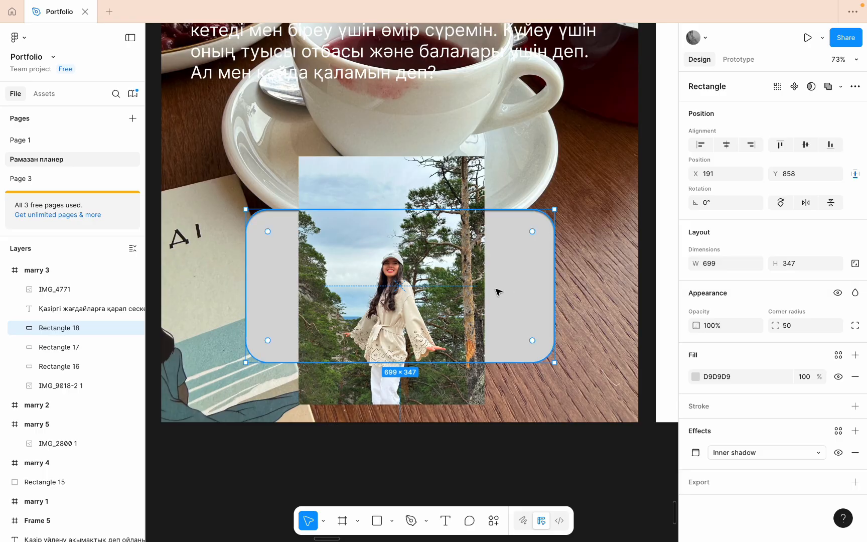
pyautogui.click(435, 192)
pyautogui.hotkey('ctrl', 'd')
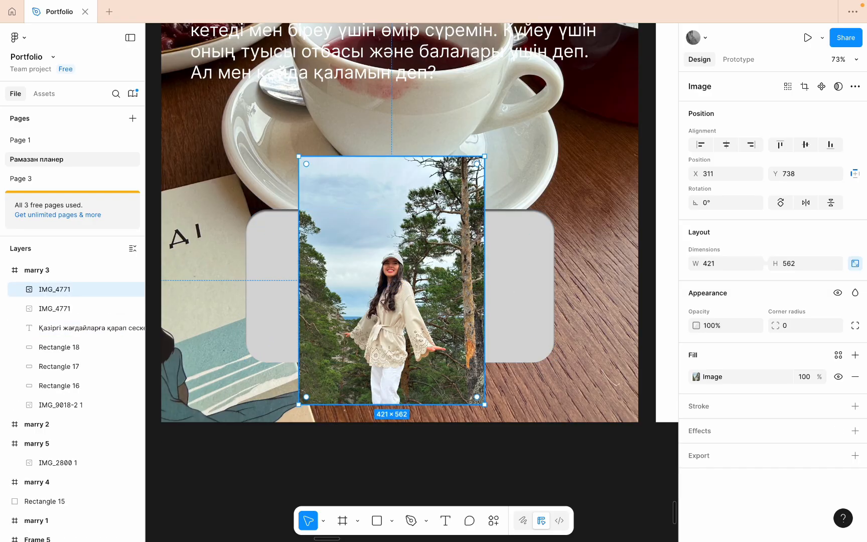
# - Move the text layer below Rectangle 16 in the marry 3 frame's layer order
pyautogui.click(59, 345)
pyautogui.click(65, 332)
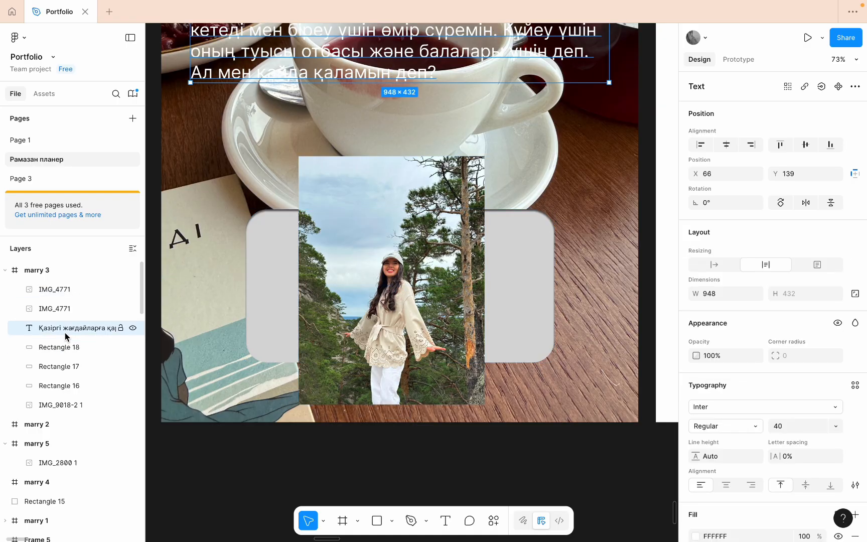
pyautogui.moveTo(65, 332); pyautogui.dragTo(59, 399)
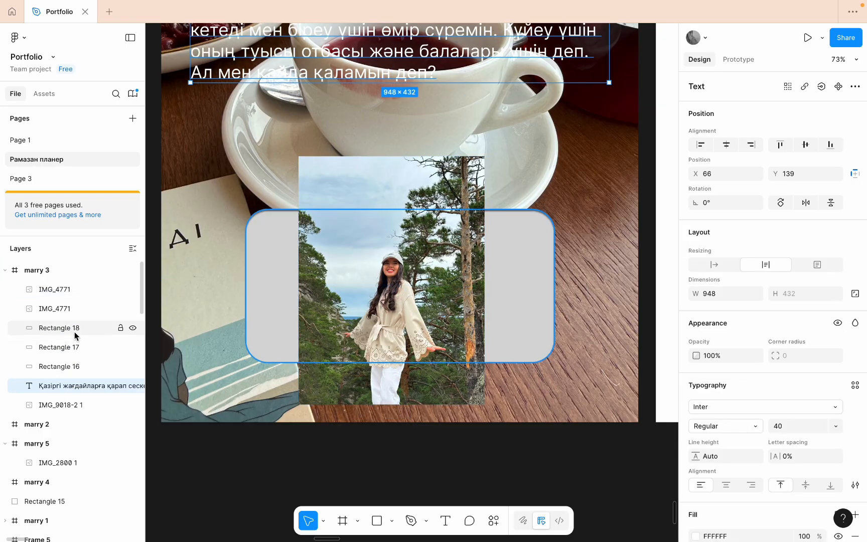
# - Group Rectangle 18 with the lower outdoor photo copy and apply the Exclude boolean operation to the group
pyautogui.click(74, 332)
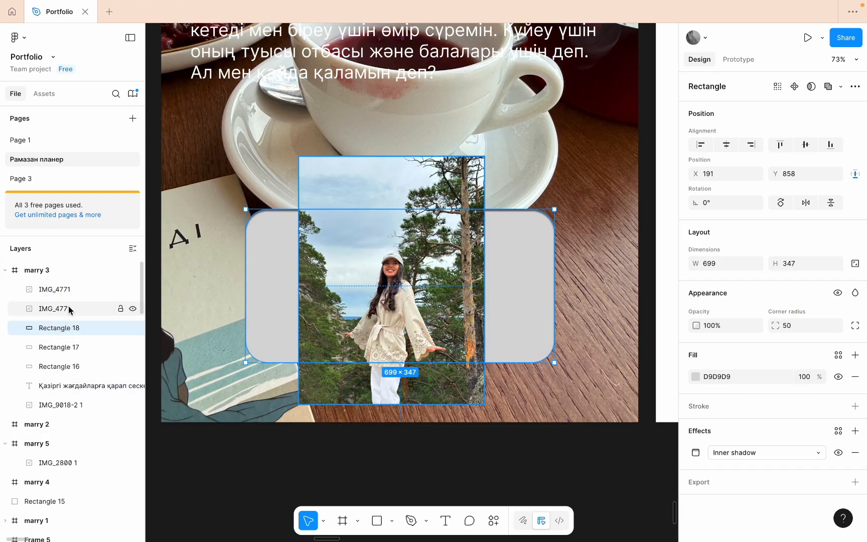
pyautogui.keyDown('shift'); pyautogui.click(68, 308); pyautogui.keyUp('shift')
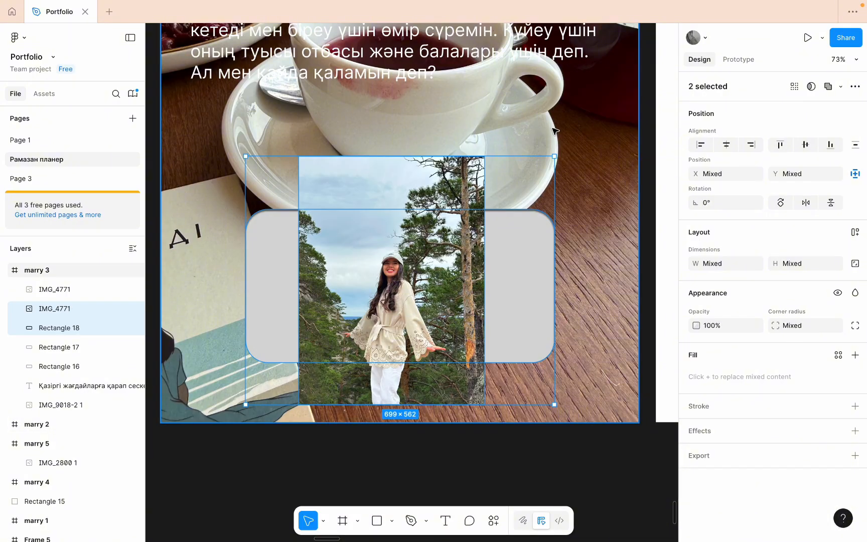
pyautogui.press('super+g')
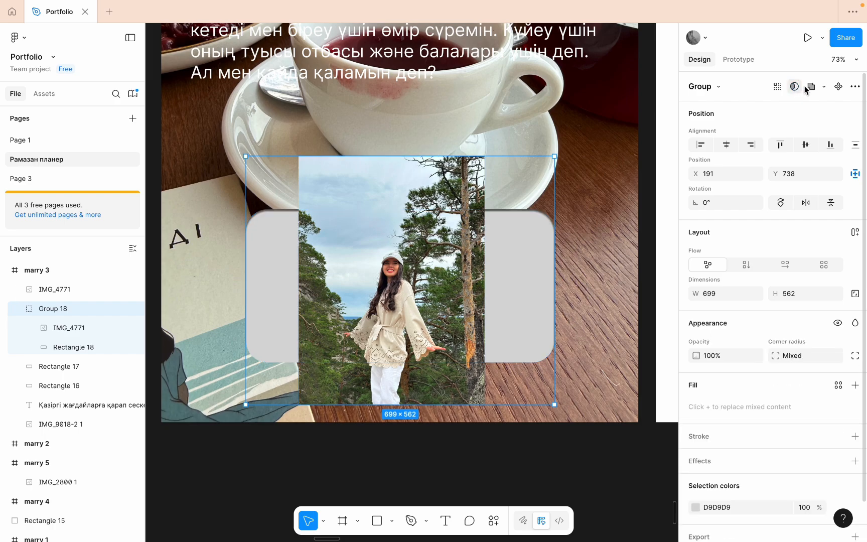
pyautogui.click(824, 87)
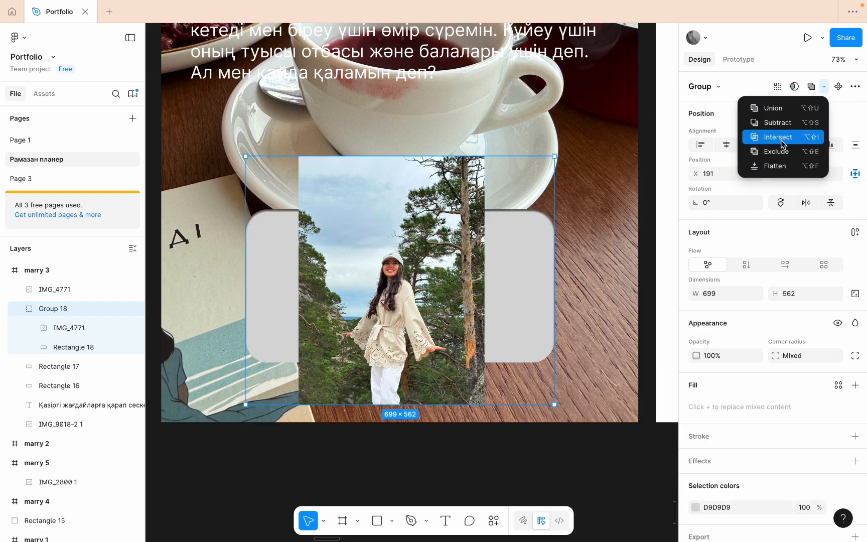
pyautogui.click(783, 156)
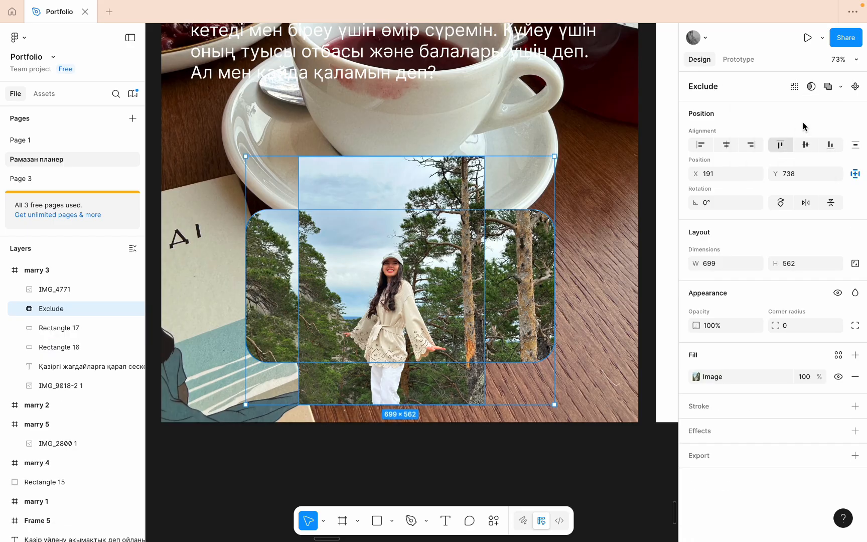
pyautogui.click(840, 86)
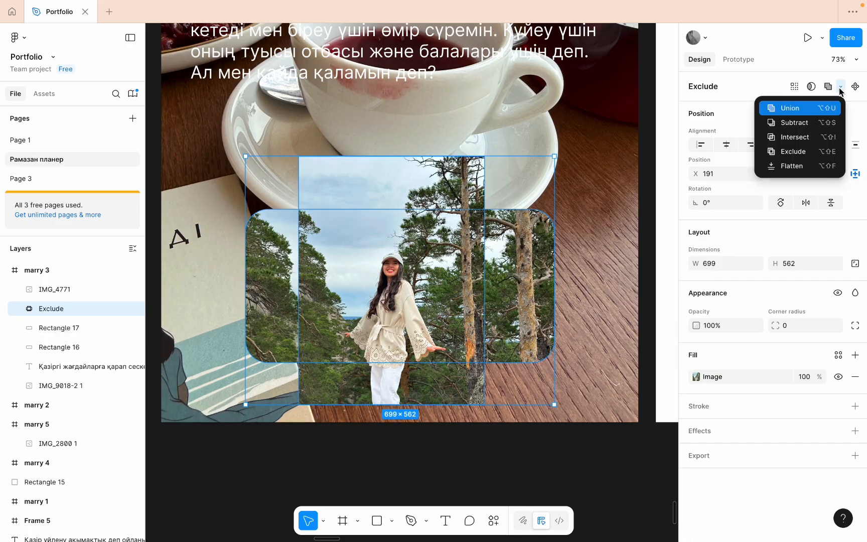
pyautogui.press('Escape')
pyautogui.press('Escape')
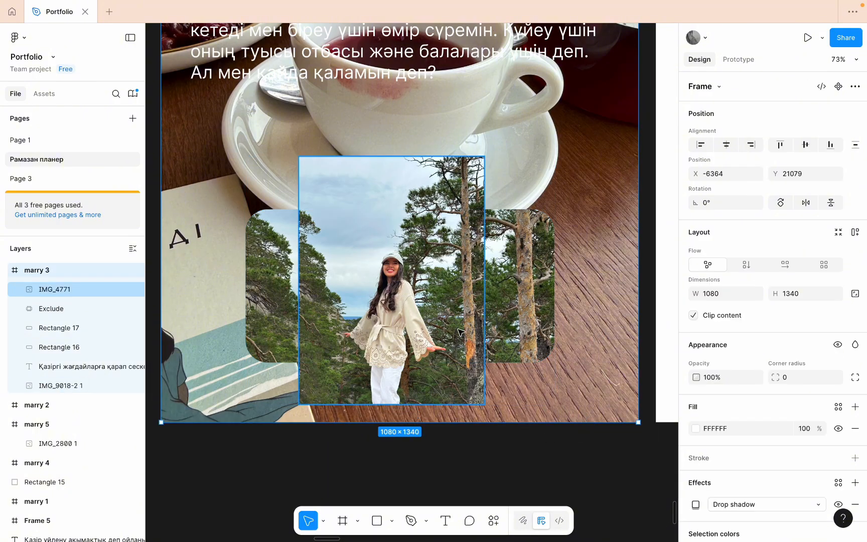
pyautogui.click(528, 286)
pyautogui.click(615, 203)
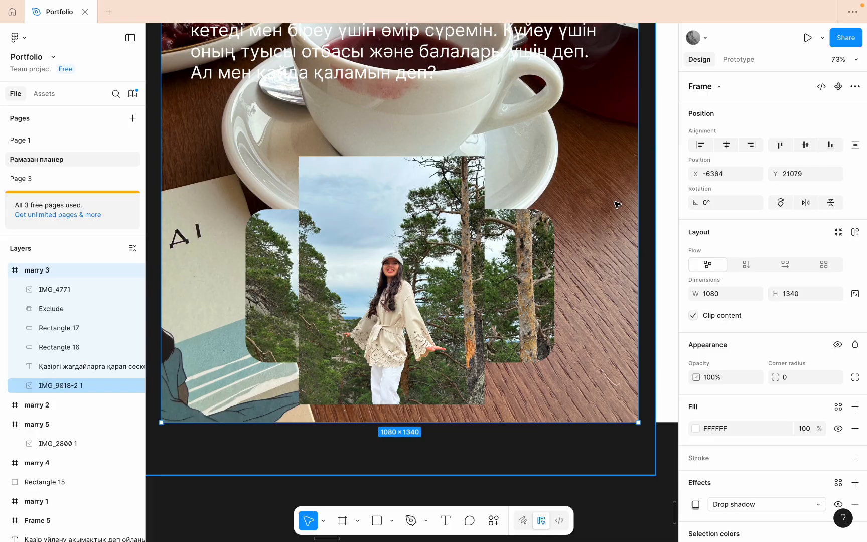
# - Combine the outdoor photo and rounded shape with the Union boolean operation, and move the result to X 436, Y 389
pyautogui.click(456, 276)
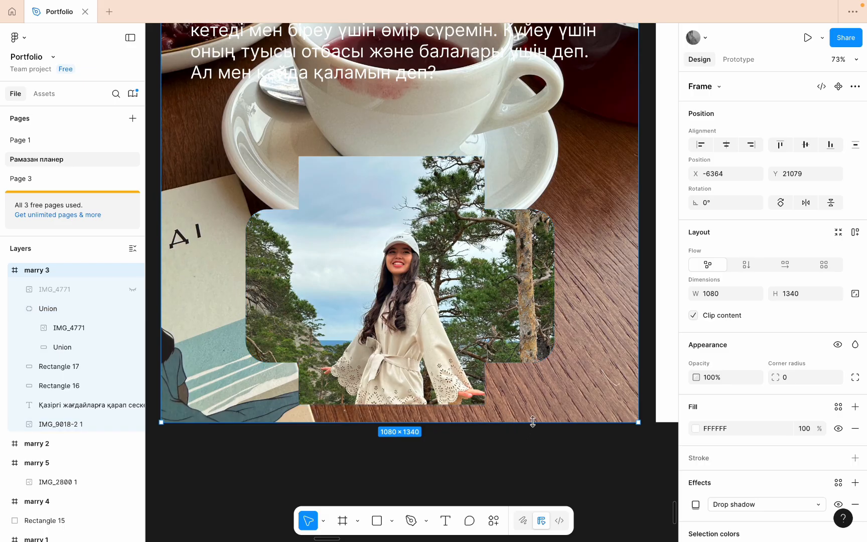
pyautogui.click(299, 286)
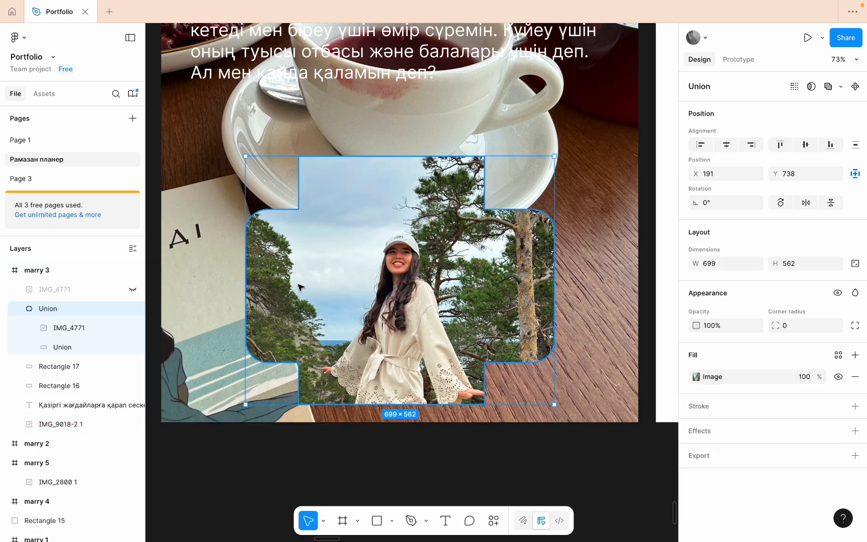
pyautogui.scroll(-3, 402, 292)
pyautogui.moveTo(407, 291); pyautogui.dragTo(469, 195)
pyautogui.click(340, 279)
pyautogui.click(404, 213)
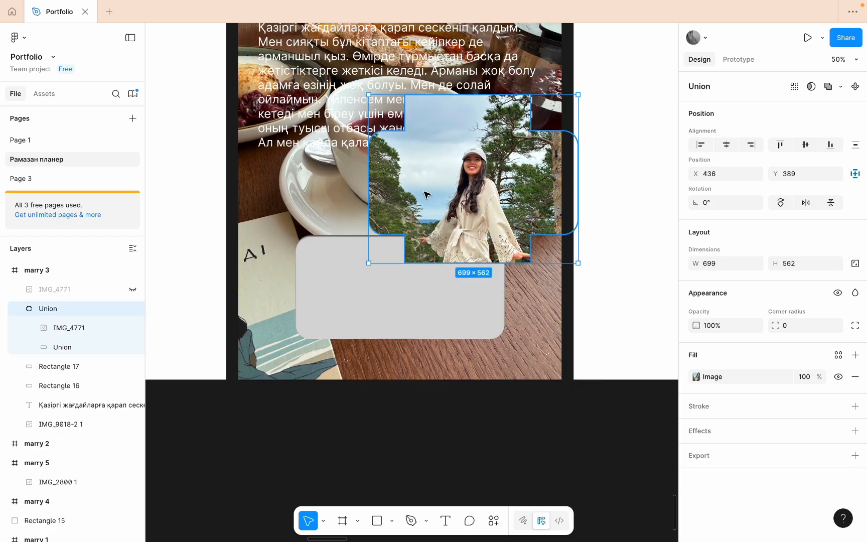
# - Delete the two grey rounded rectangles in the marry 3 frame, moving the Union shape aside to X -38, Y 898
pyautogui.click(321, 285)
pyautogui.press('Delete')
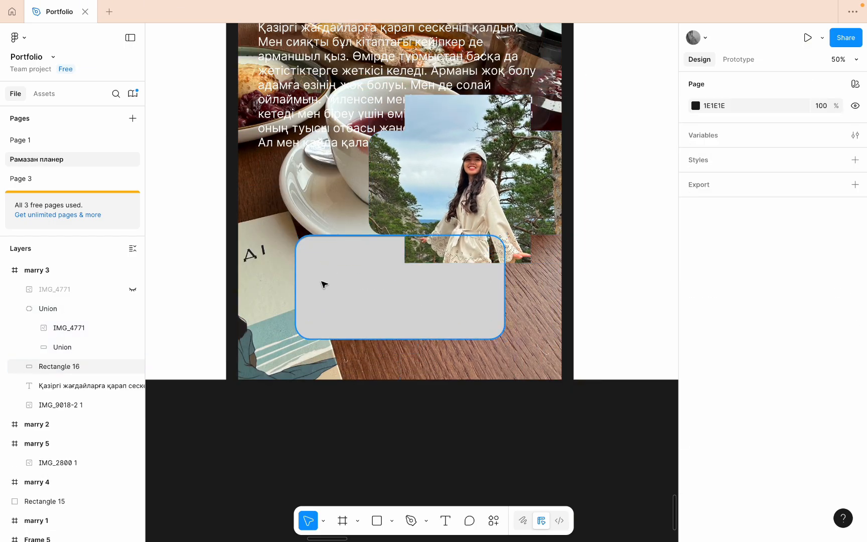
pyautogui.click(446, 180)
pyautogui.moveTo(446, 180); pyautogui.dragTo(347, 332)
pyautogui.click(451, 272)
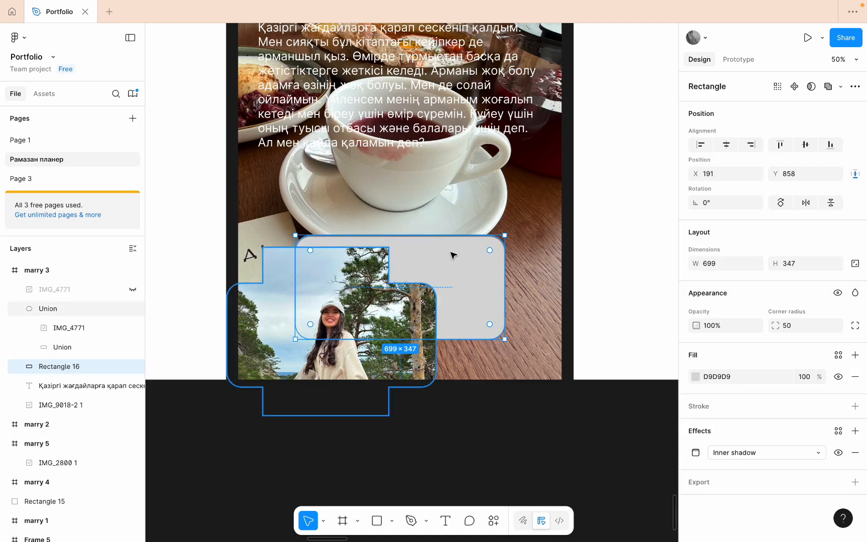
pyautogui.press('Delete')
# - Move the Union shape to X 268, Y 701, and delete it from the marry 3 frame
pyautogui.click(317, 283)
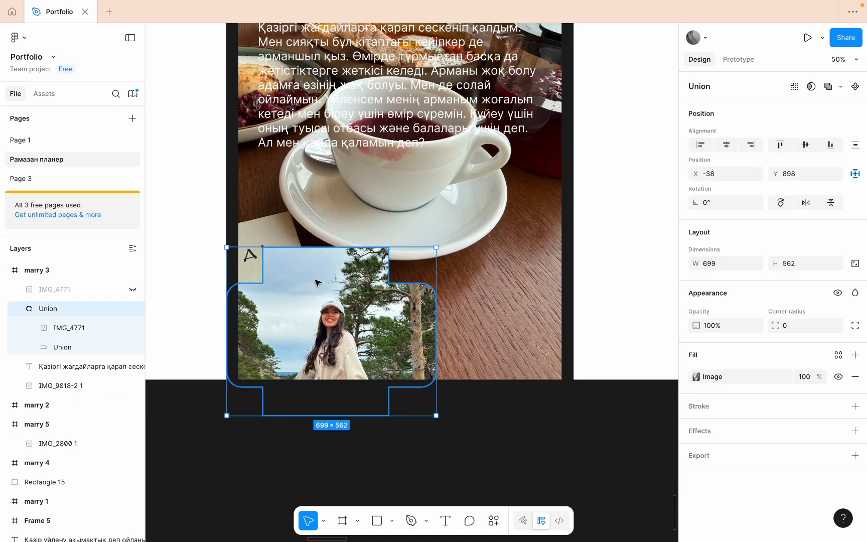
pyautogui.moveTo(317, 283); pyautogui.dragTo(397, 235)
pyautogui.scroll(-5, 393, 250)
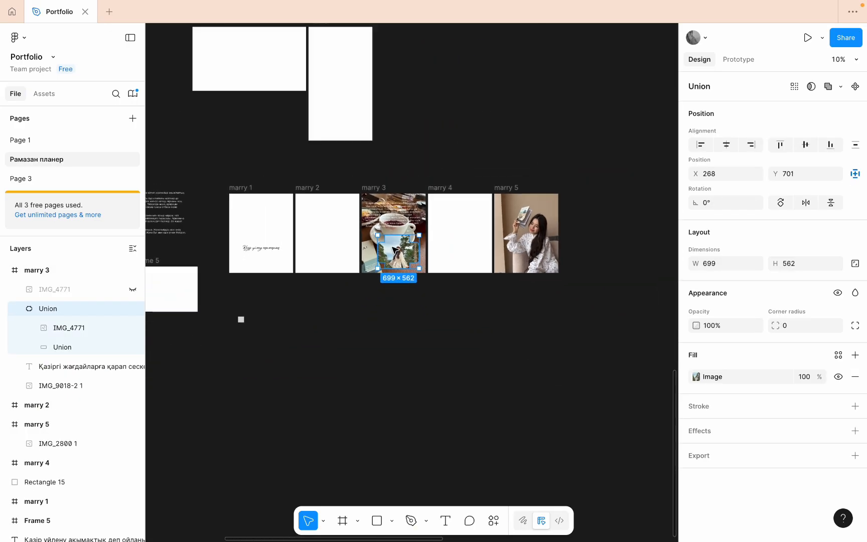
pyautogui.click(611, 220)
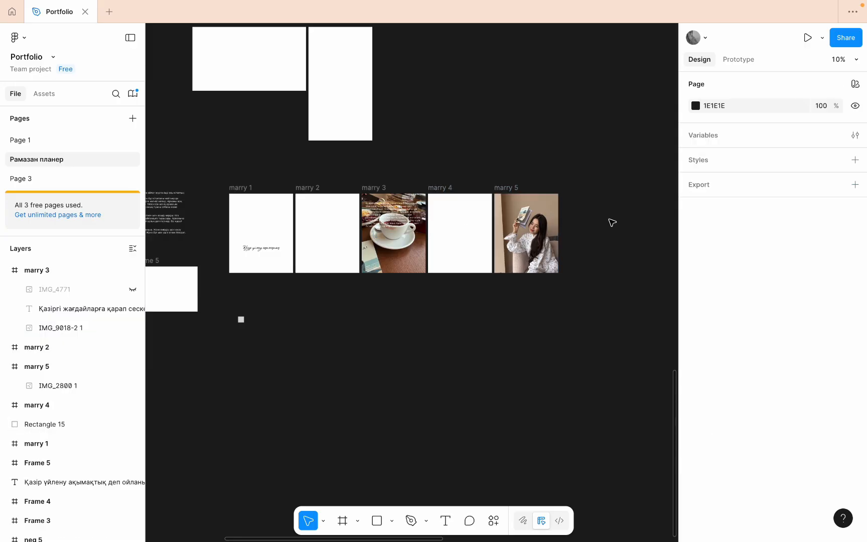
# - Look over the frames, posters and photos across the whole page canvas
pyautogui.hscroll(-5, 436, 252)
pyautogui.scroll(1, 436, 252)
pyautogui.hscroll(5, 439, 252)
pyautogui.scroll(-3, 439, 252)
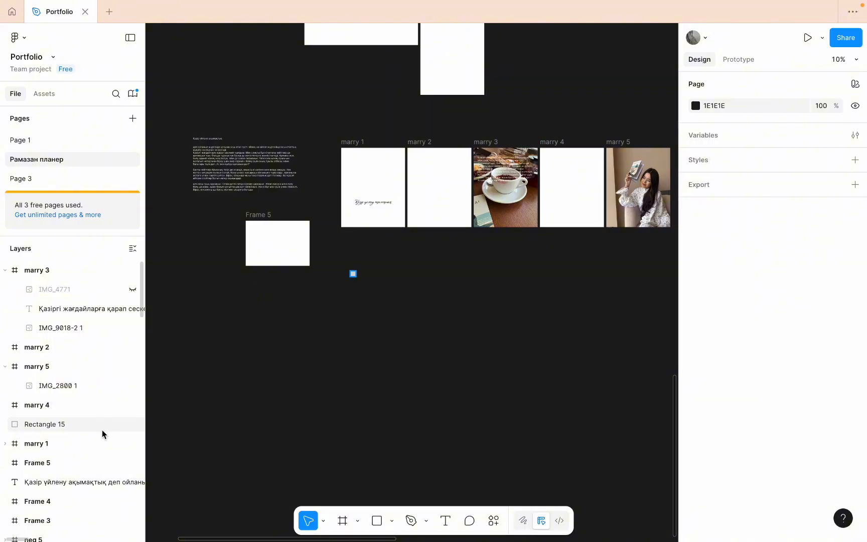
pyautogui.scroll(-20, 102, 431)
pyautogui.scroll(15, 70, 400)
pyautogui.scroll(-5, 433, 187)
pyautogui.scroll(7, 433, 186)
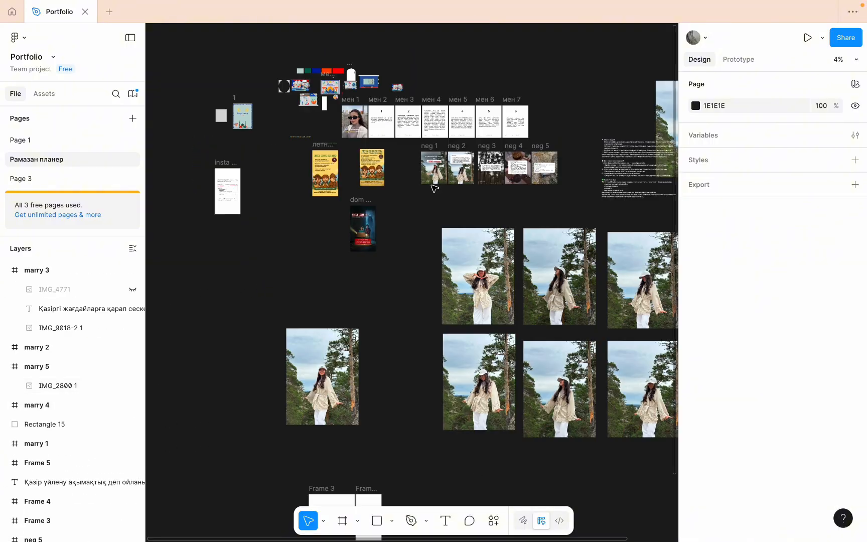
pyautogui.scroll(-4, 432, 186)
pyautogui.scroll(5, 432, 186)
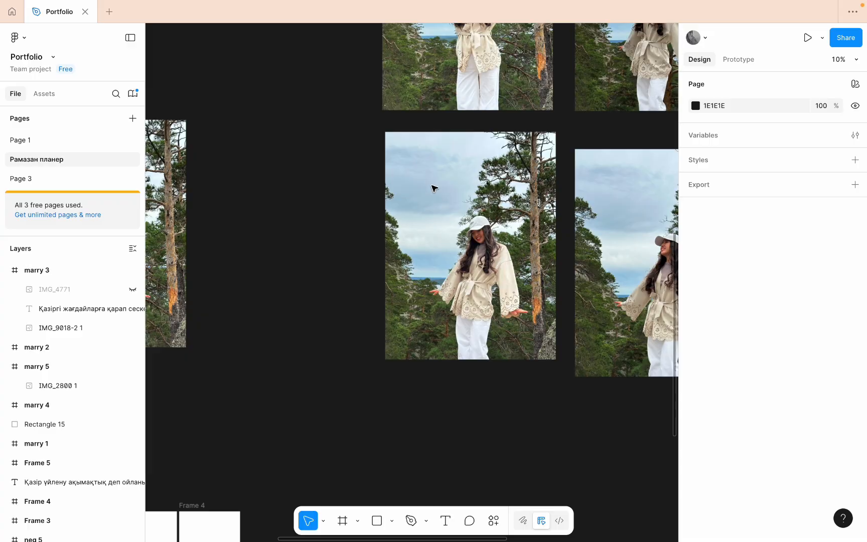
pyautogui.scroll(-5, 433, 188)
pyautogui.scroll(4, 432, 188)
pyautogui.scroll(-5, 432, 188)
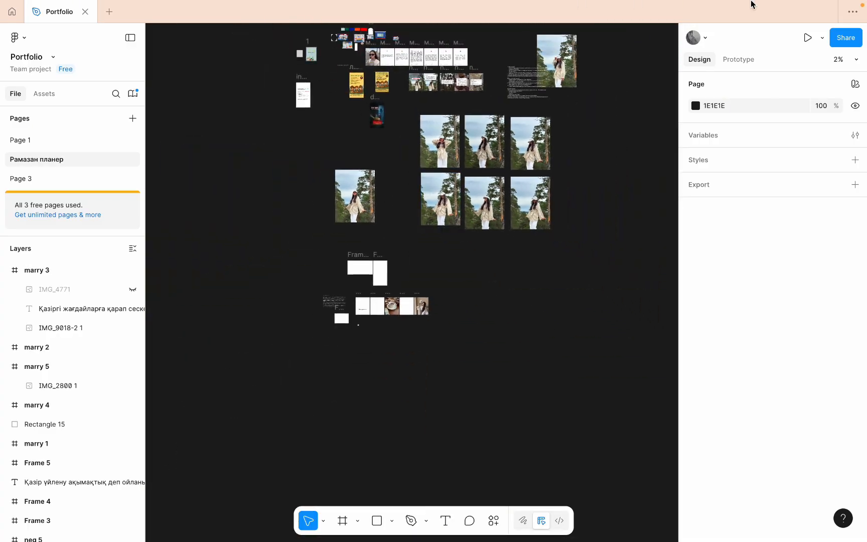
pyautogui.scroll(4, 497, 232)
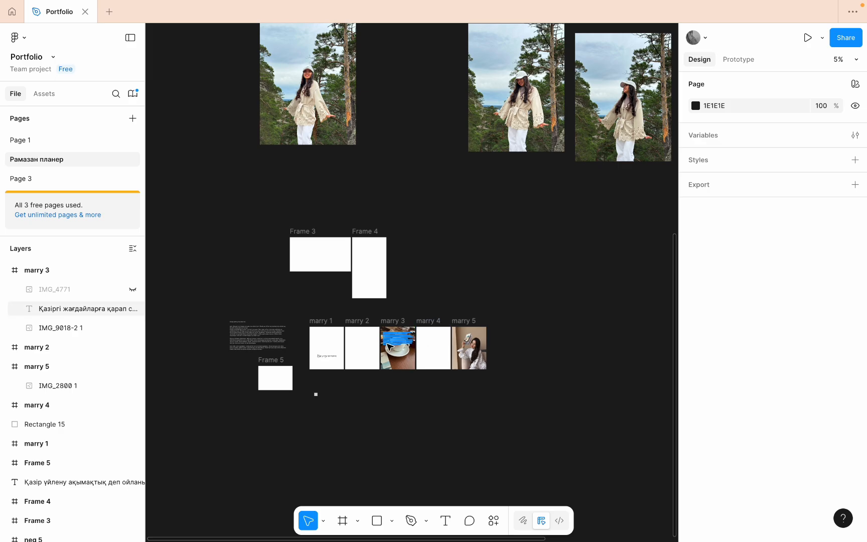
pyautogui.scroll(4, 386, 344)
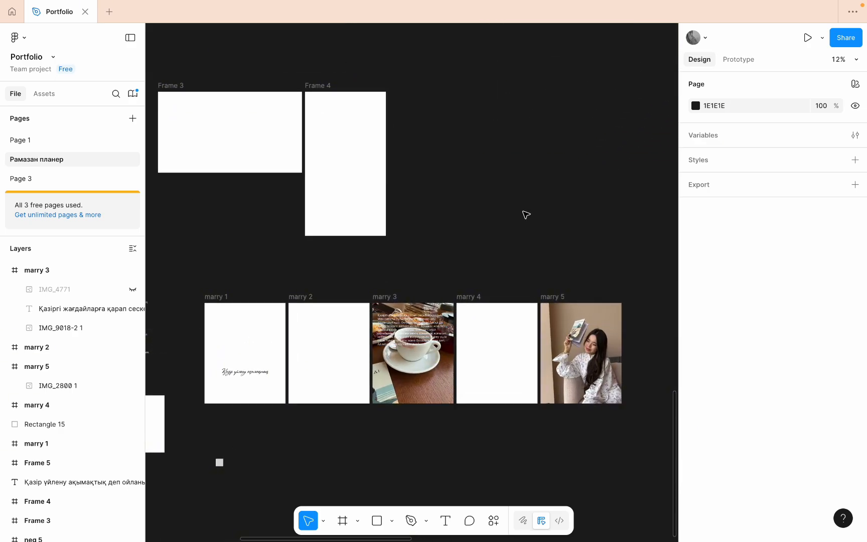
# - Select the marry 3 frame and review its design properties from layout to export
pyautogui.click(416, 311)
pyautogui.scroll(-2, 767, 331)
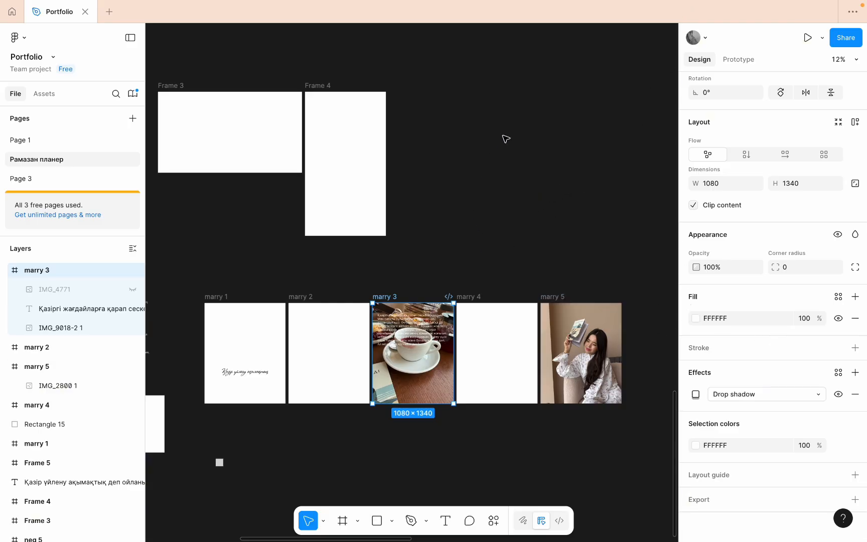
# - Switch to Safari, open dribbble.com in a new tab, and browse its featured design shots
pyautogui.moveTo(604, 4)
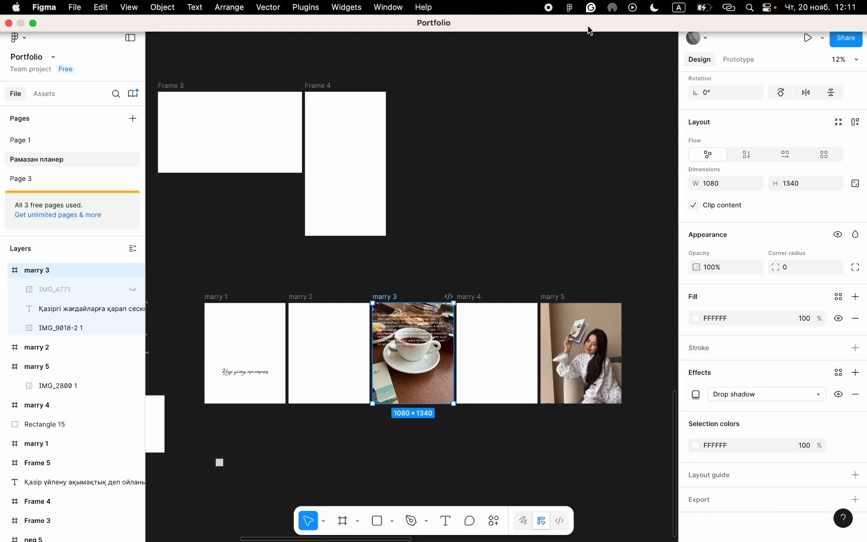
pyautogui.click(476, 523)
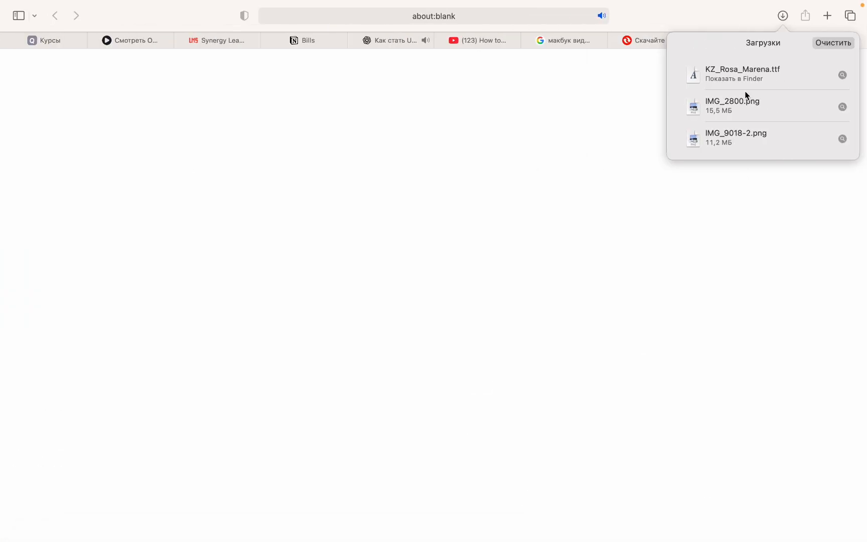
pyautogui.click(769, 257)
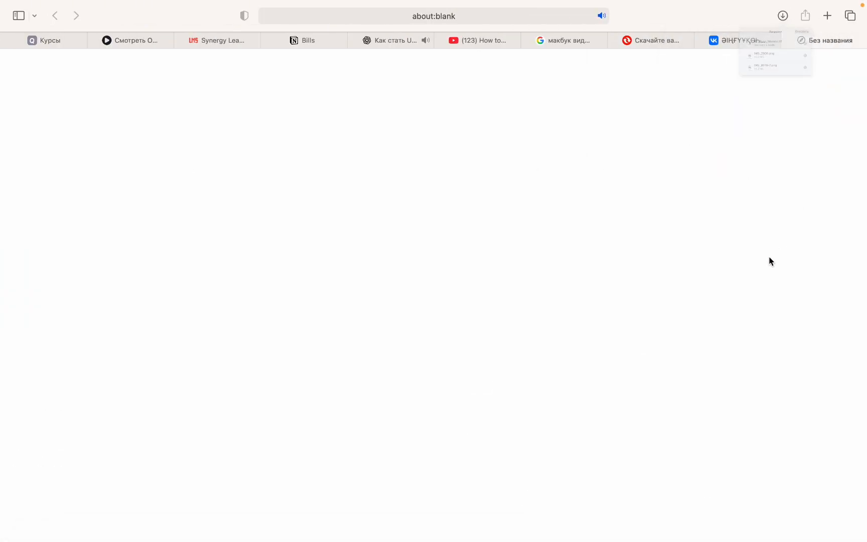
pyautogui.click(827, 16)
pyautogui.write('dribbble.com')
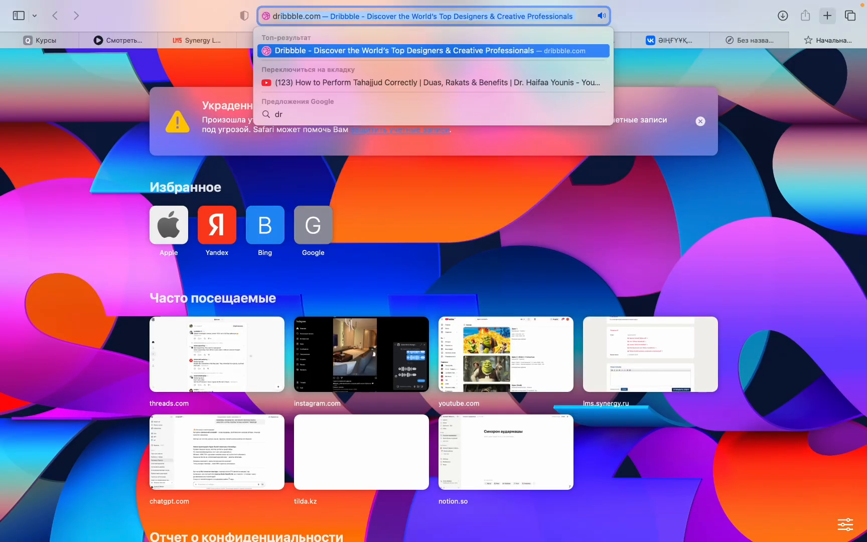
pyautogui.press('Return')
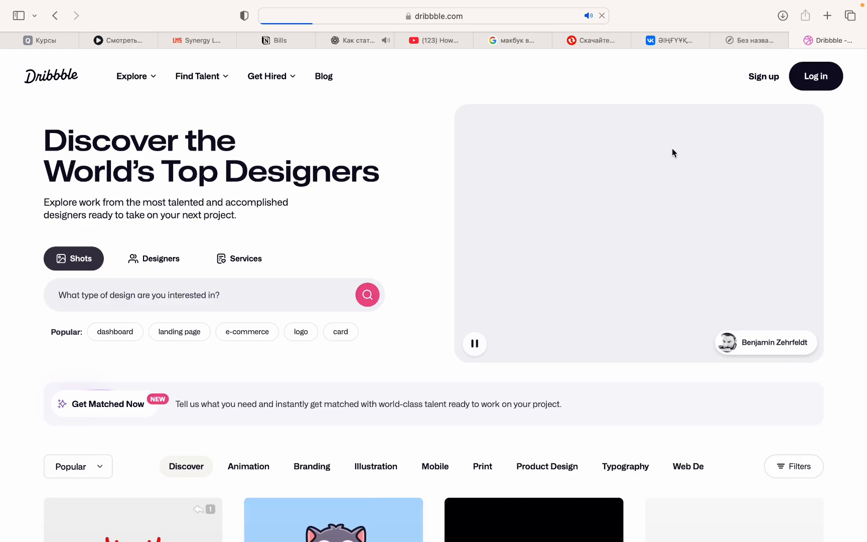
pyautogui.scroll(-10, 434, 275)
pyautogui.scroll(-8, 434, 272)
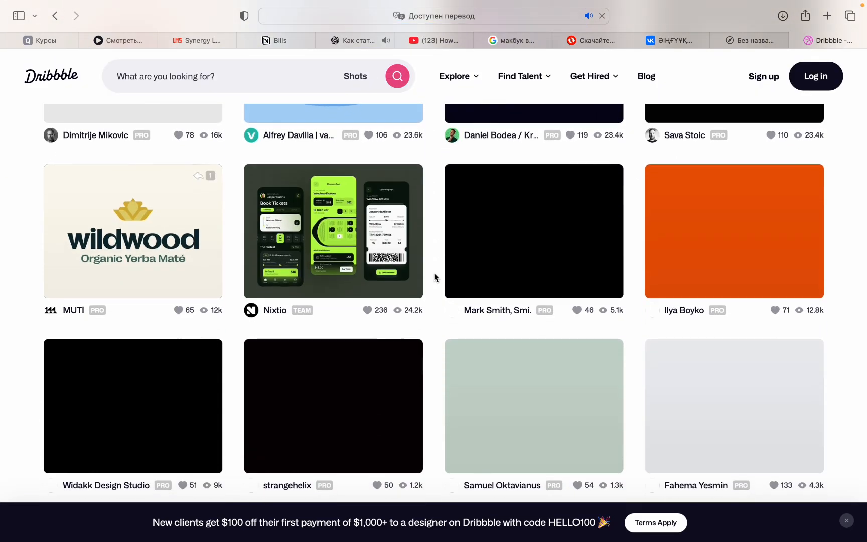
pyautogui.scroll(5, 434, 272)
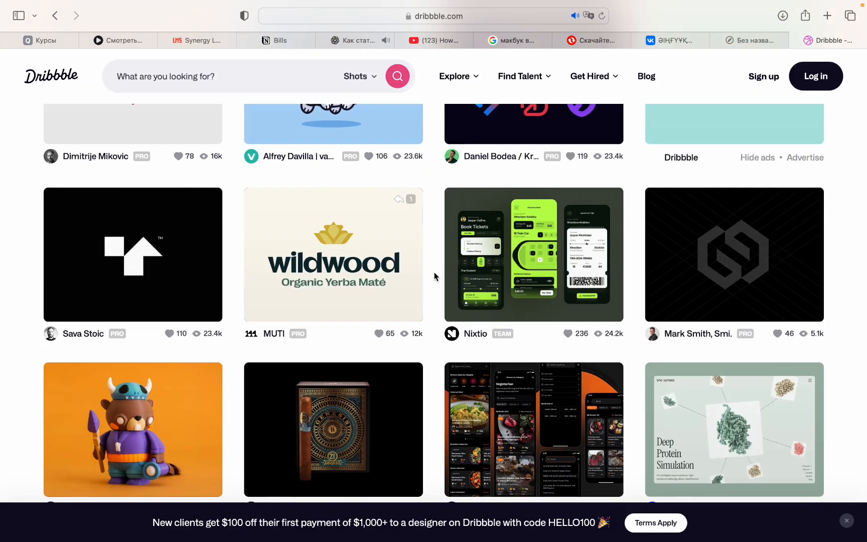
# - Open behance.net in another new browser tab
pyautogui.click(828, 16)
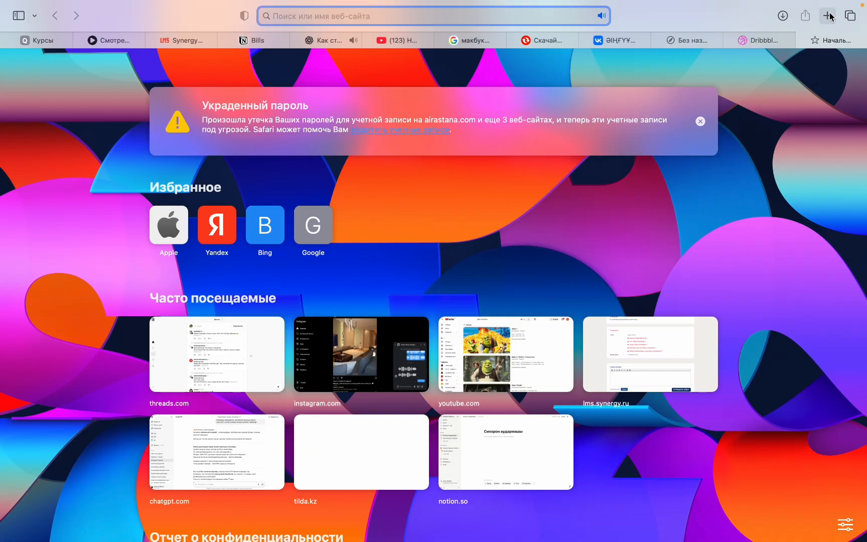
pyautogui.write('behance')
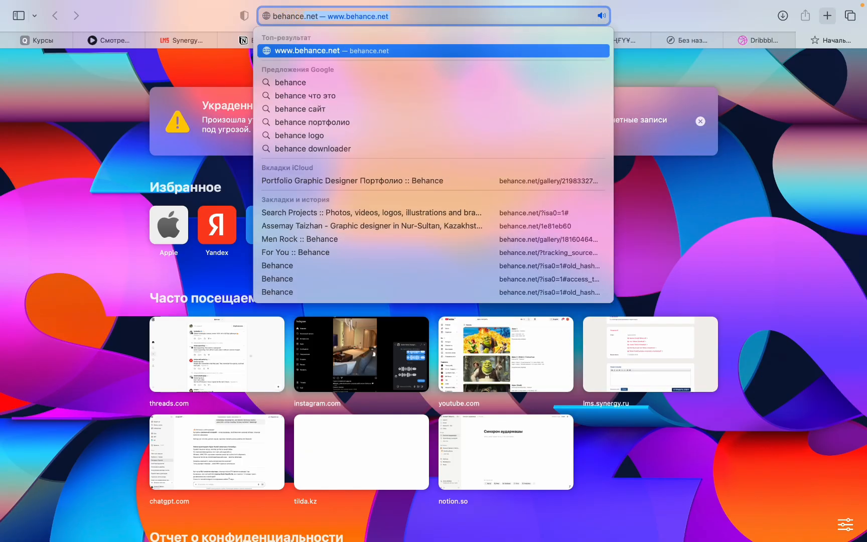
pyautogui.press('Return')
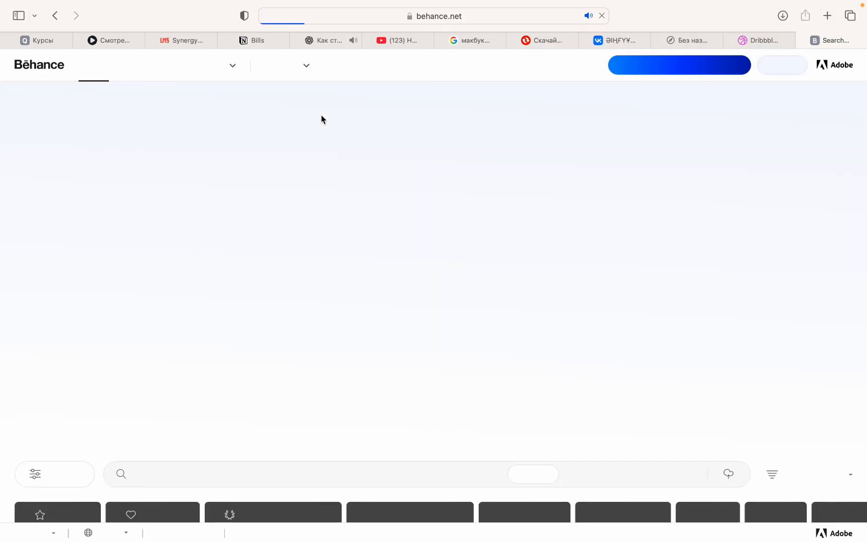
# - Browse the recommended portfolio, logo and illustration projects on Behance for design inspiration
pyautogui.scroll(-5, 311, 338)
pyautogui.scroll(-4, 311, 338)
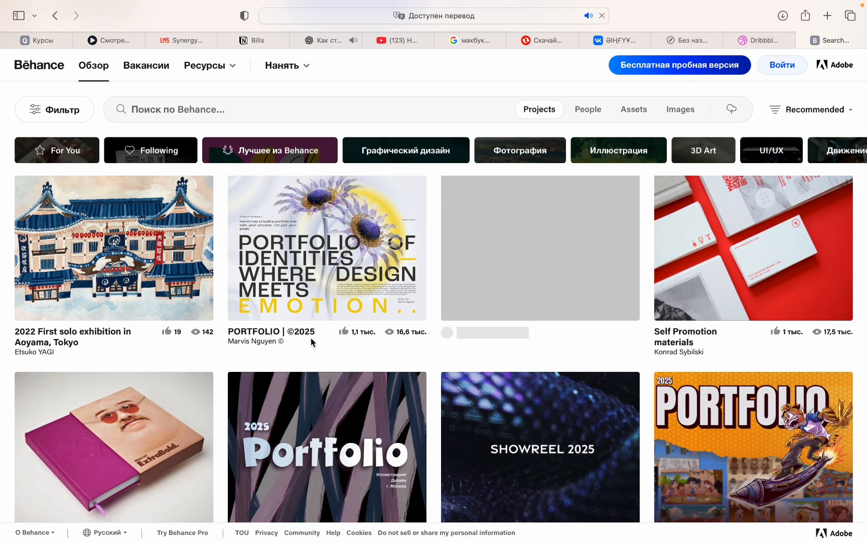
pyautogui.scroll(-3, 311, 338)
pyautogui.scroll(4, 312, 343)
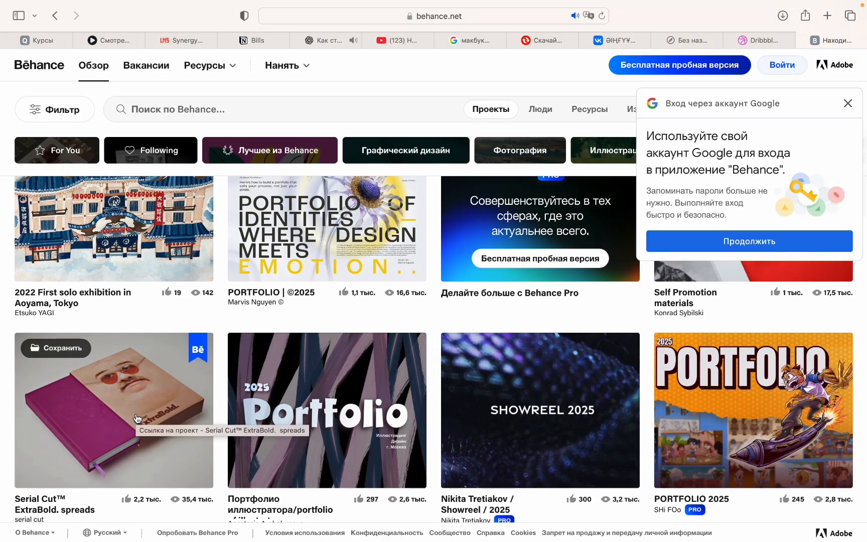
pyautogui.scroll(4, 325, 292)
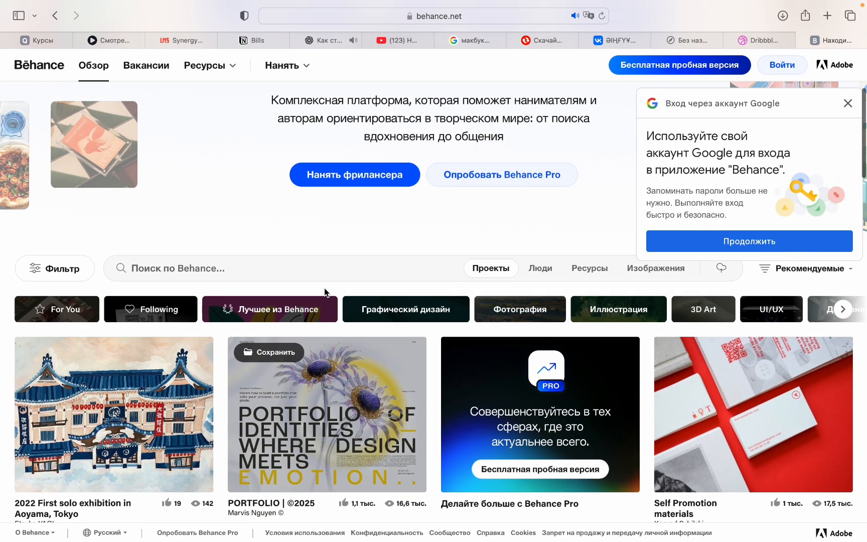
pyautogui.scroll(-9, 325, 292)
pyautogui.scroll(-3, 325, 292)
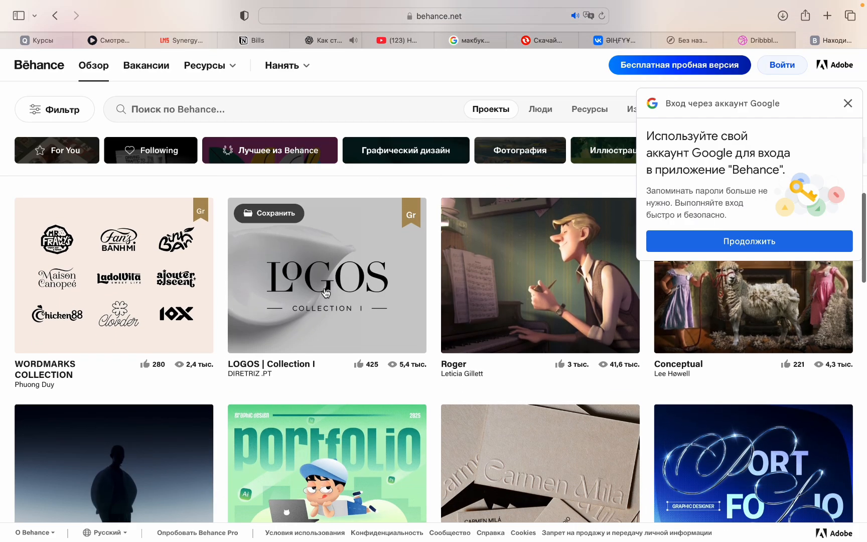
pyautogui.scroll(2, 327, 301)
pyautogui.scroll(-4, 517, 343)
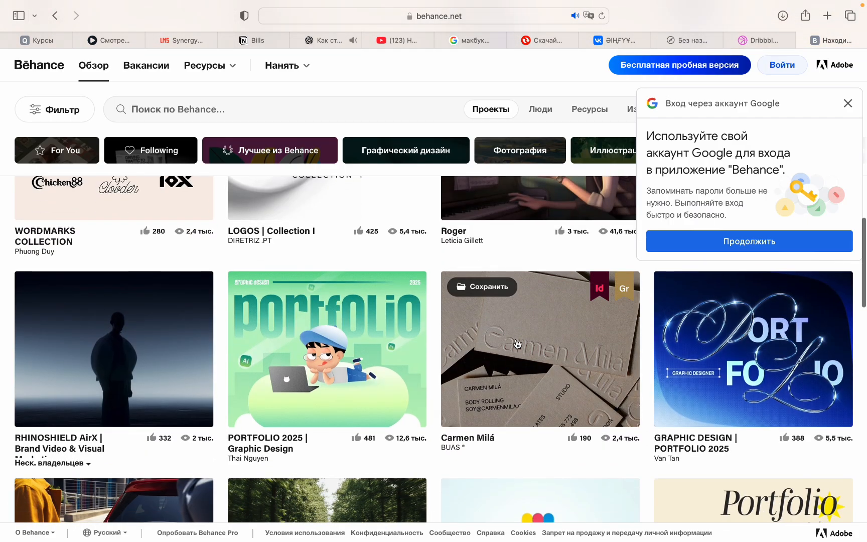
pyautogui.scroll(-1, 482, 311)
pyautogui.scroll(-5, 293, 316)
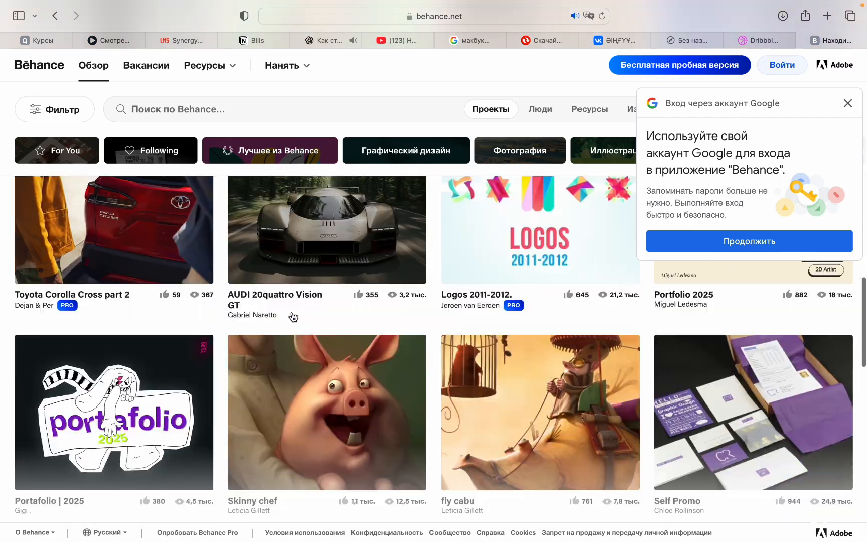
pyautogui.scroll(-4, 292, 316)
pyautogui.scroll(-2, 292, 315)
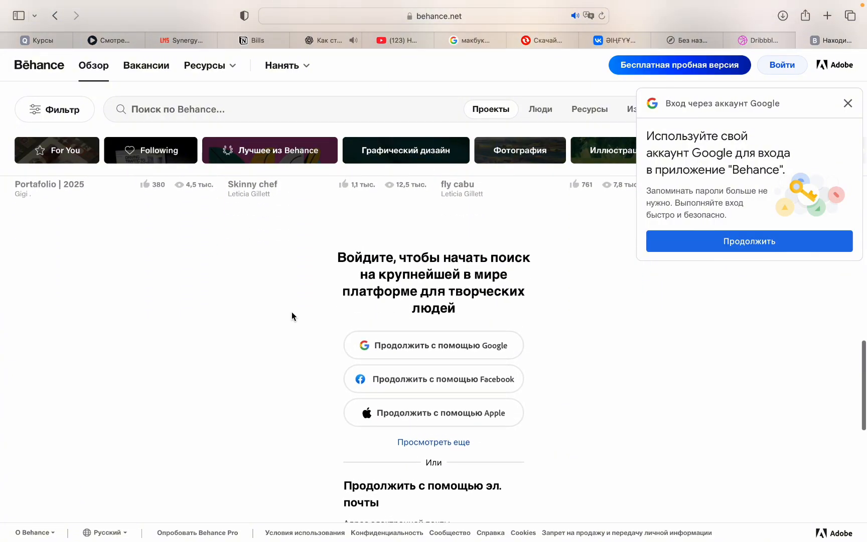
# - Sign in to Behance with the Google account and open a graphic design project for viewing
pyautogui.click(414, 359)
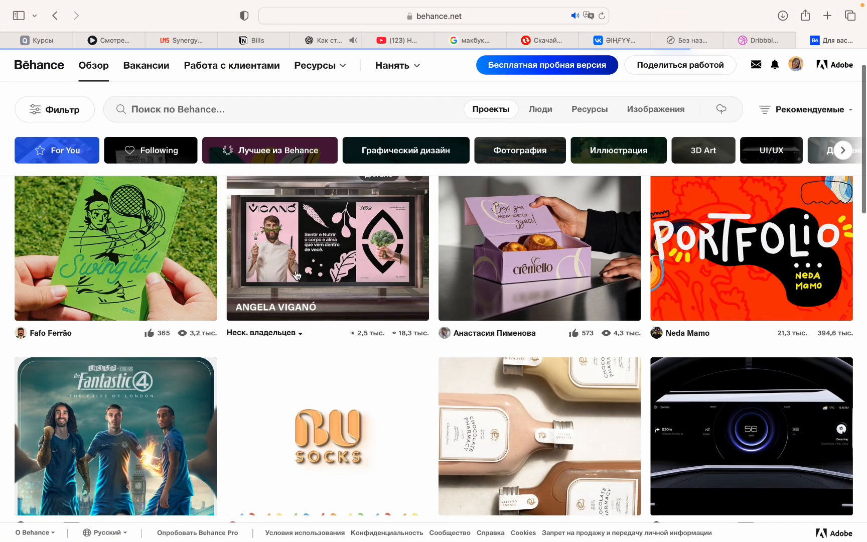
pyautogui.click(296, 275)
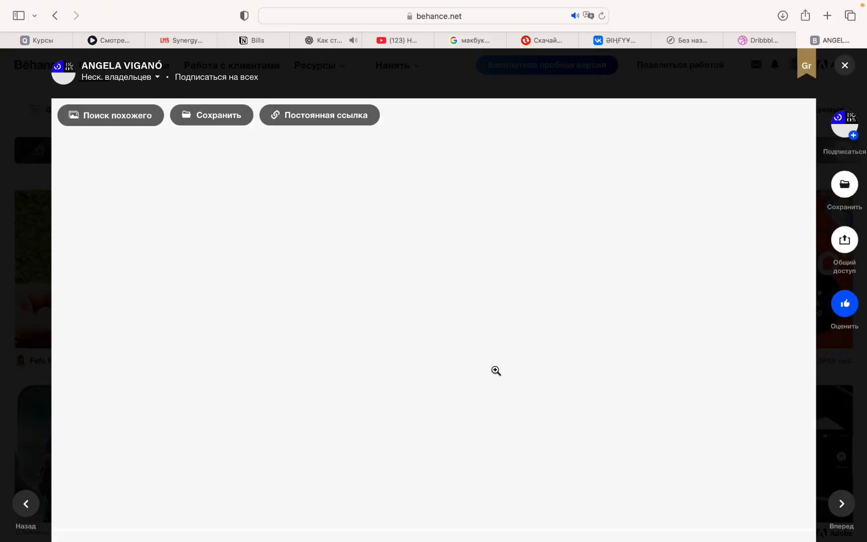
pyautogui.scroll(-5, 458, 370)
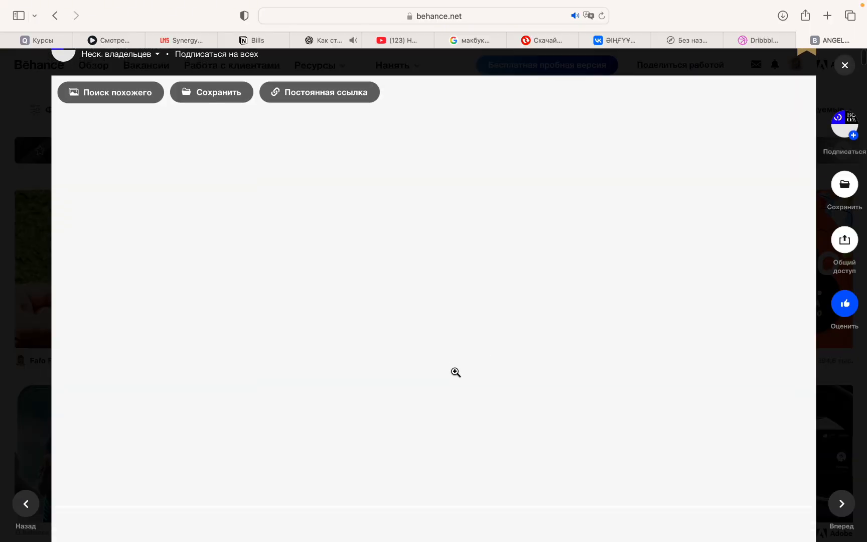
# - Examine the opened branding project's briefing, core values diagram and photo moodboard
pyautogui.scroll(3, 455, 372)
pyautogui.scroll(-10, 456, 372)
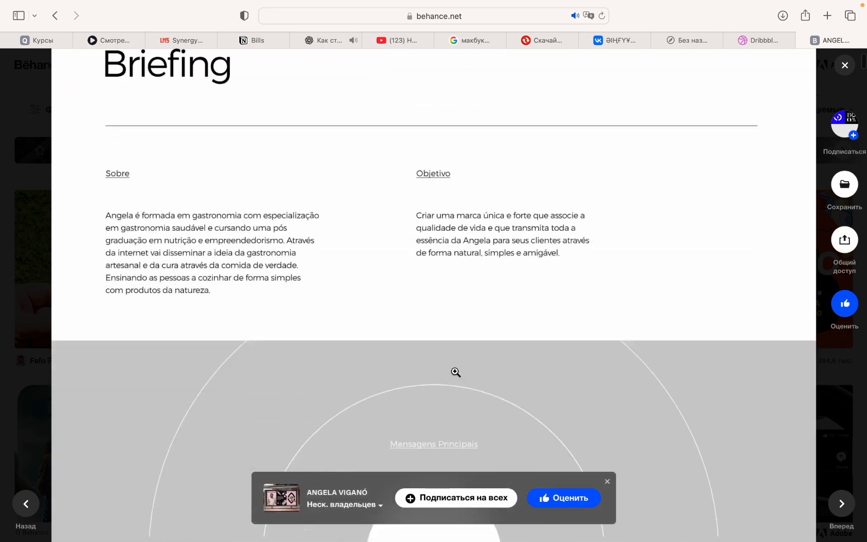
pyautogui.scroll(-10, 455, 372)
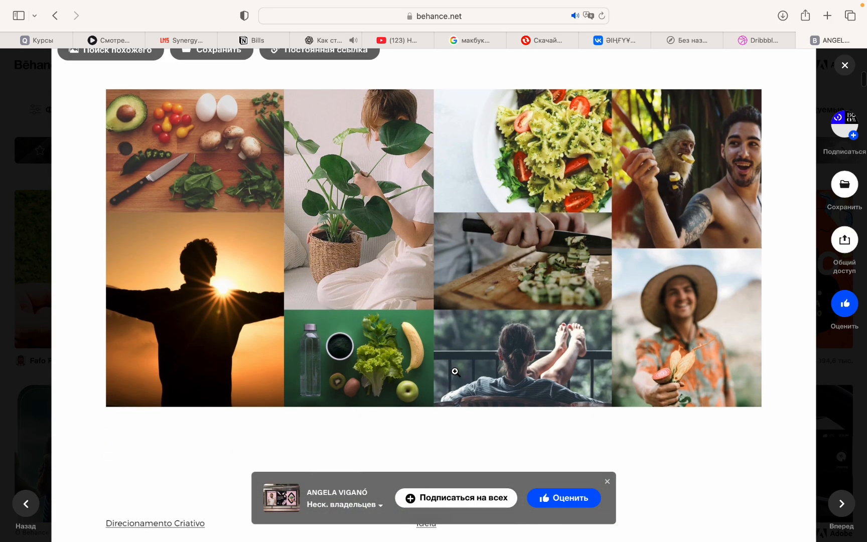
pyautogui.scroll(-3, 455, 372)
pyautogui.scroll(15, 455, 371)
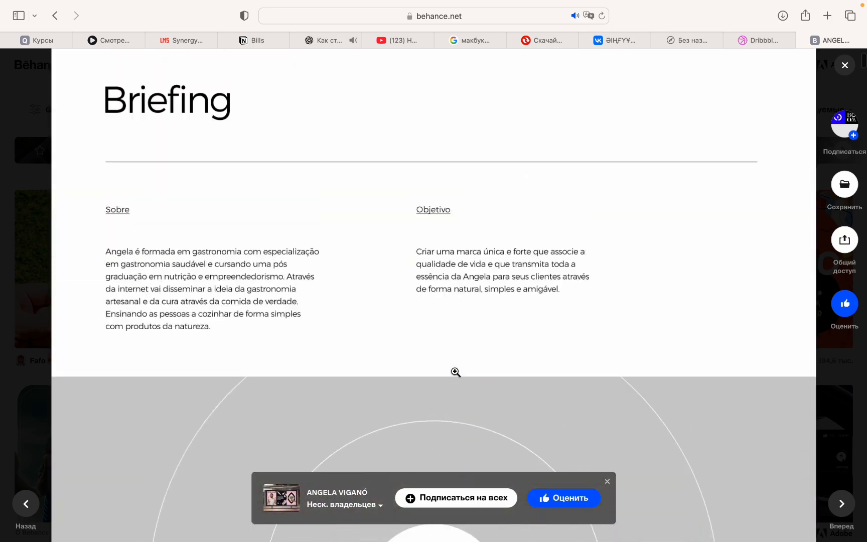
pyautogui.scroll(-12, 456, 372)
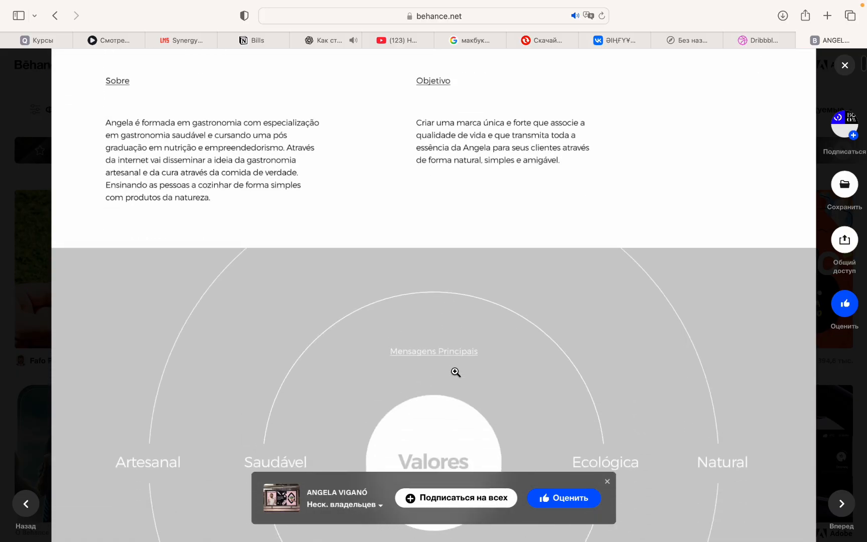
pyautogui.scroll(2, 455, 372)
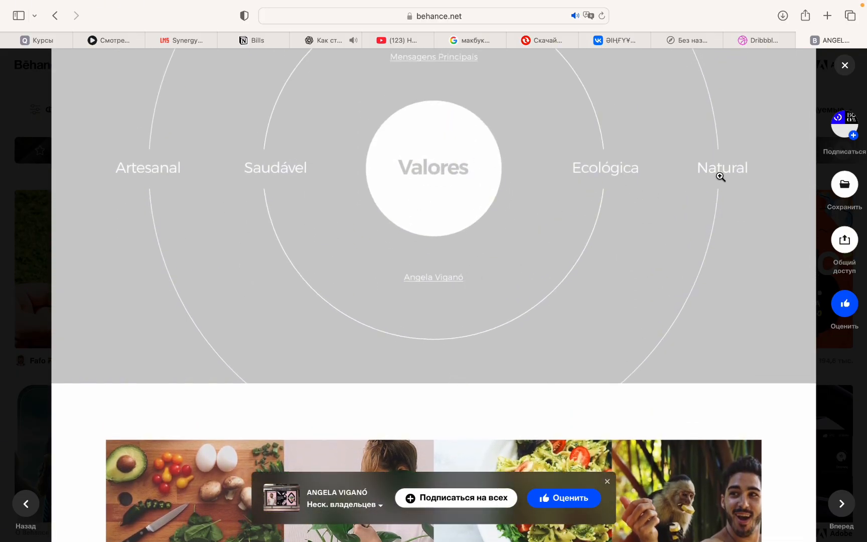
# - Examine the project's brand idea, logo symbolism, colour palette and primary and secondary typefaces
pyautogui.scroll(-10, 562, 302)
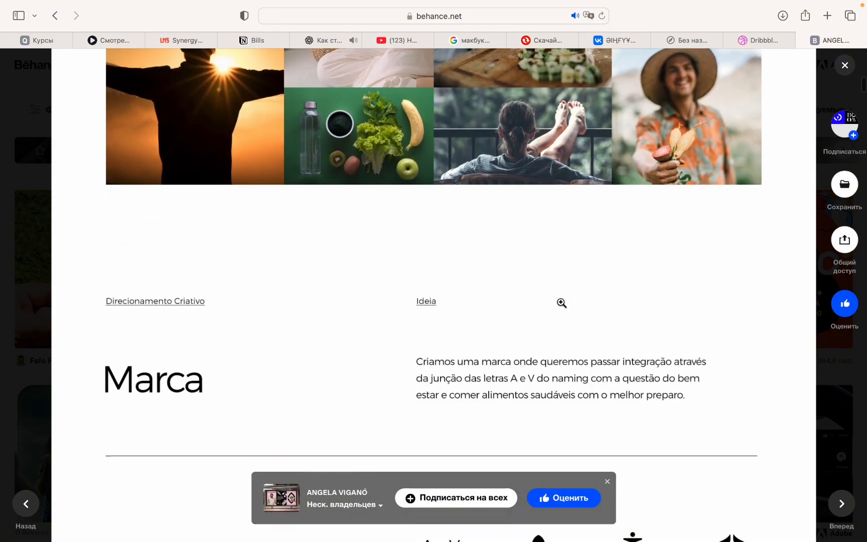
pyautogui.scroll(-10, 561, 303)
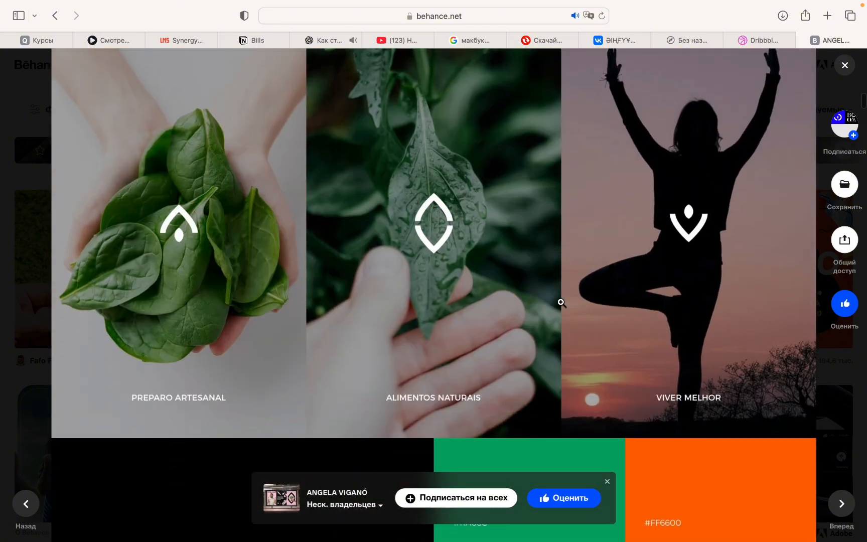
pyautogui.scroll(-10, 561, 302)
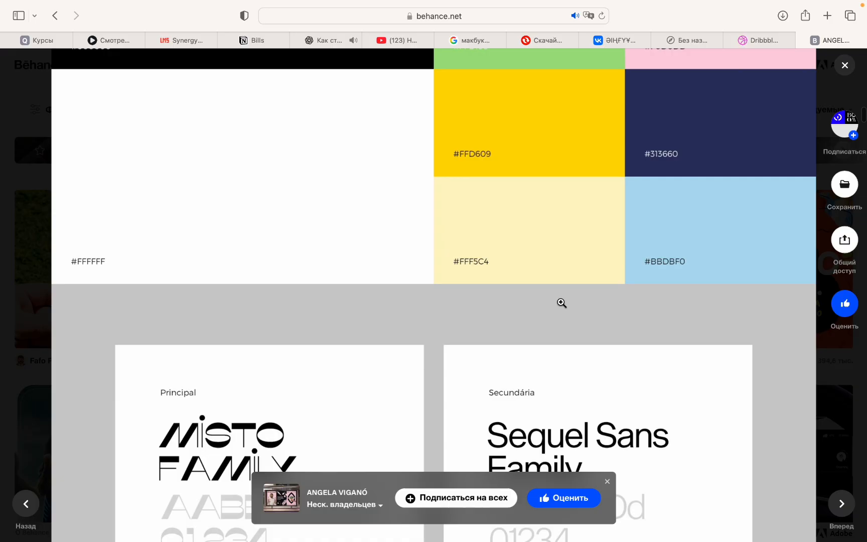
pyautogui.scroll(-1, 561, 305)
pyautogui.scroll(-3, 562, 303)
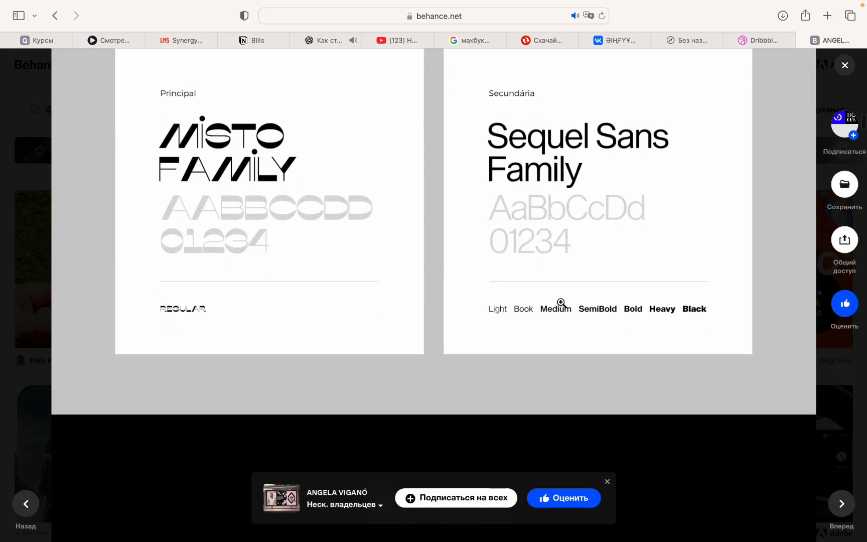
pyautogui.scroll(3, 562, 302)
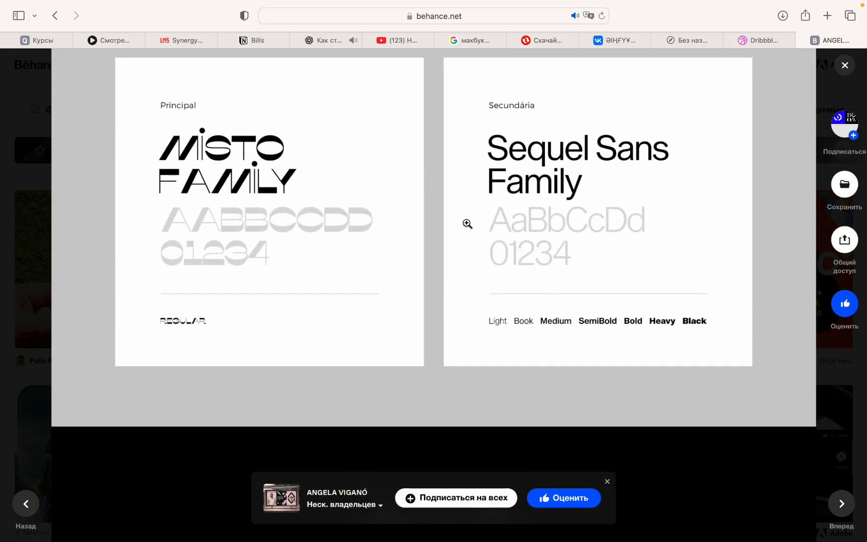
pyautogui.scroll(-15, 467, 223)
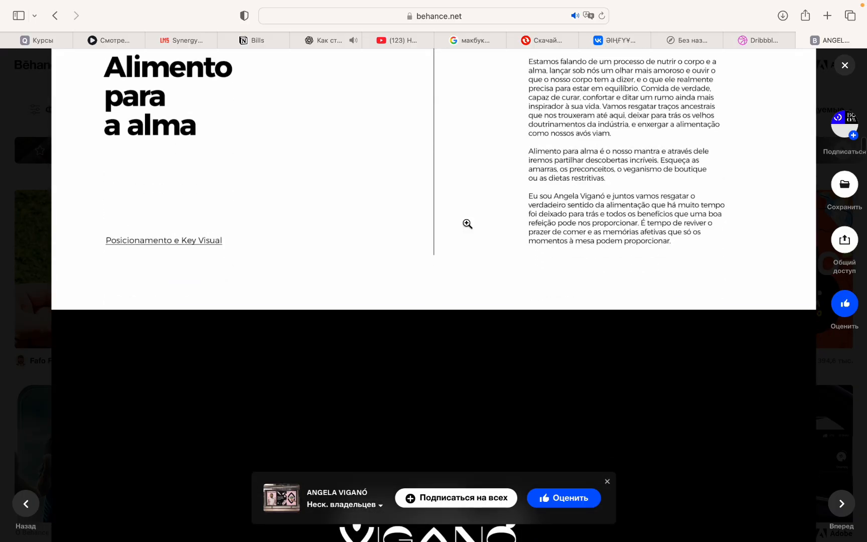
# - Review the project's logo variations, business cards, stationery and poster designs
pyautogui.scroll(-20, 467, 223)
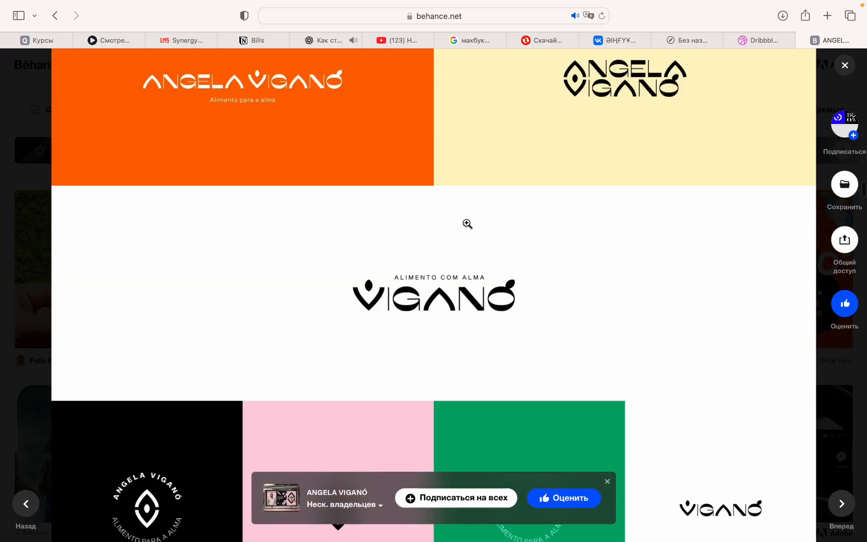
pyautogui.scroll(-20, 467, 223)
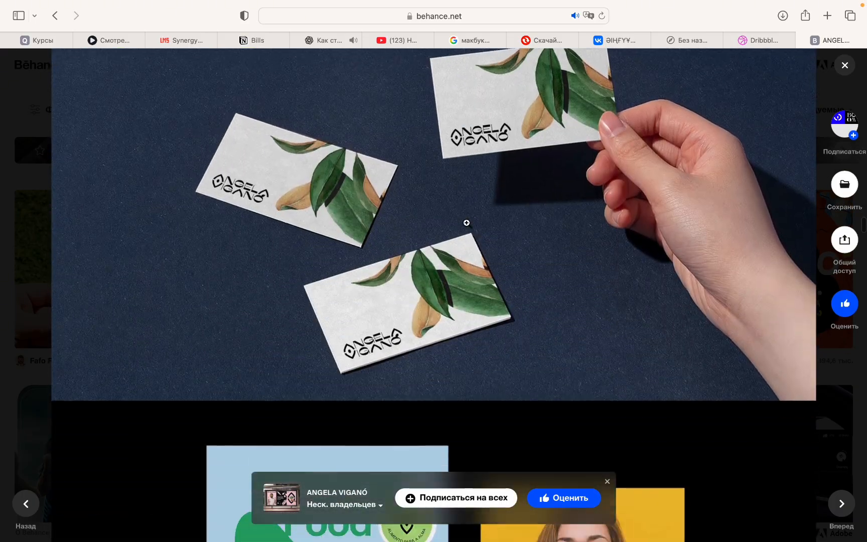
pyautogui.scroll(-1, 466, 223)
pyautogui.scroll(6, 466, 223)
pyautogui.scroll(-3, 467, 224)
pyautogui.scroll(10, 467, 224)
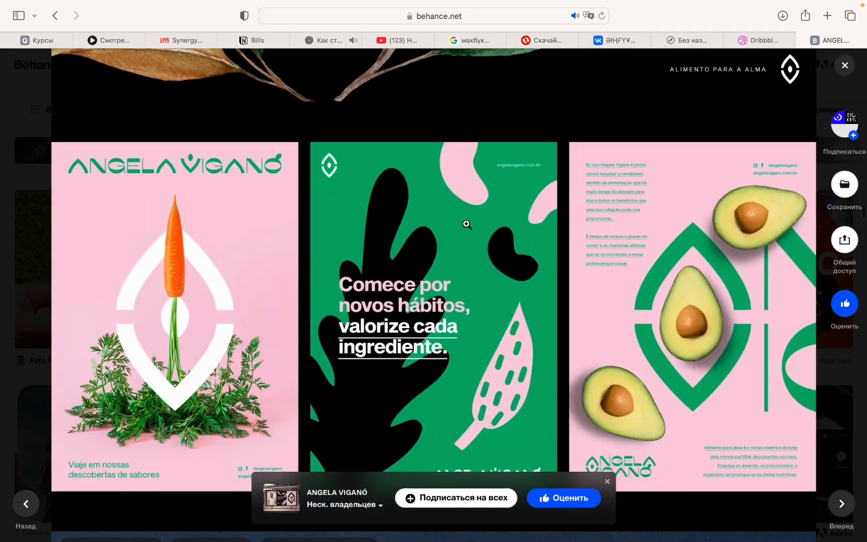
pyautogui.scroll(-12, 467, 224)
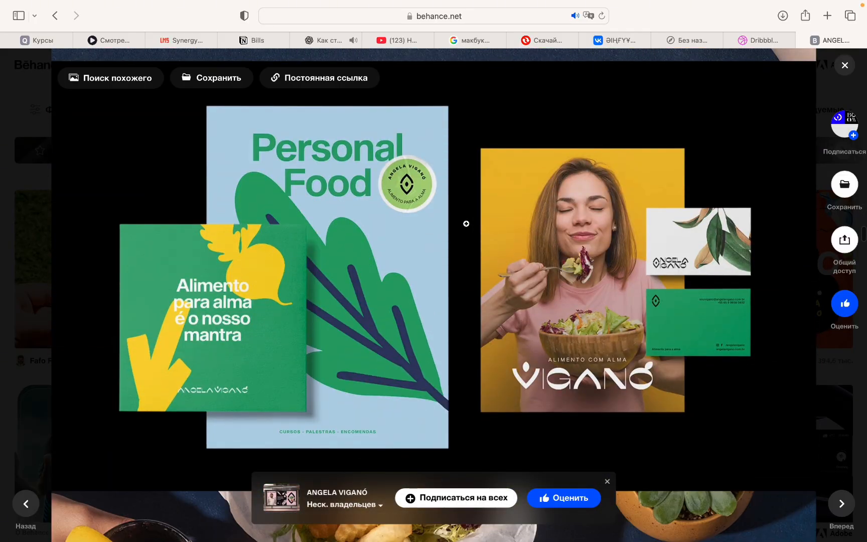
pyautogui.scroll(-8, 467, 224)
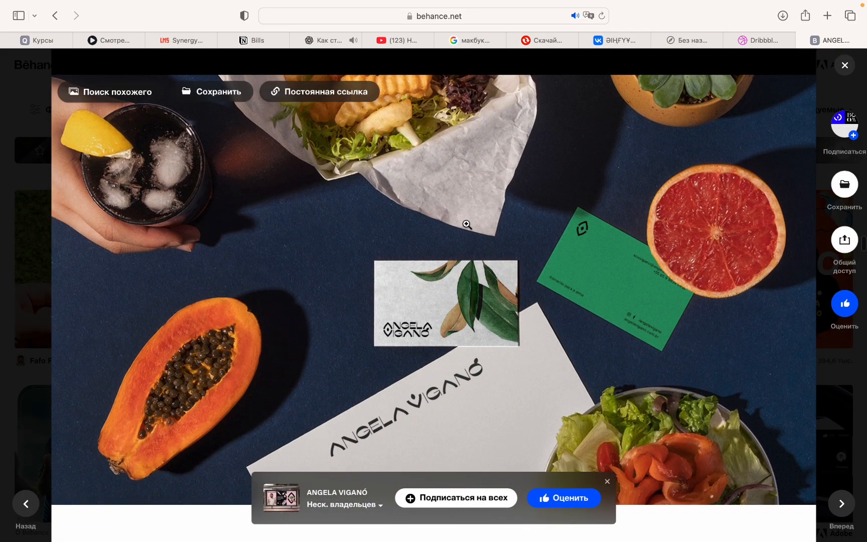
pyautogui.scroll(-4, 467, 224)
pyautogui.scroll(5, 467, 224)
pyautogui.scroll(-6, 466, 224)
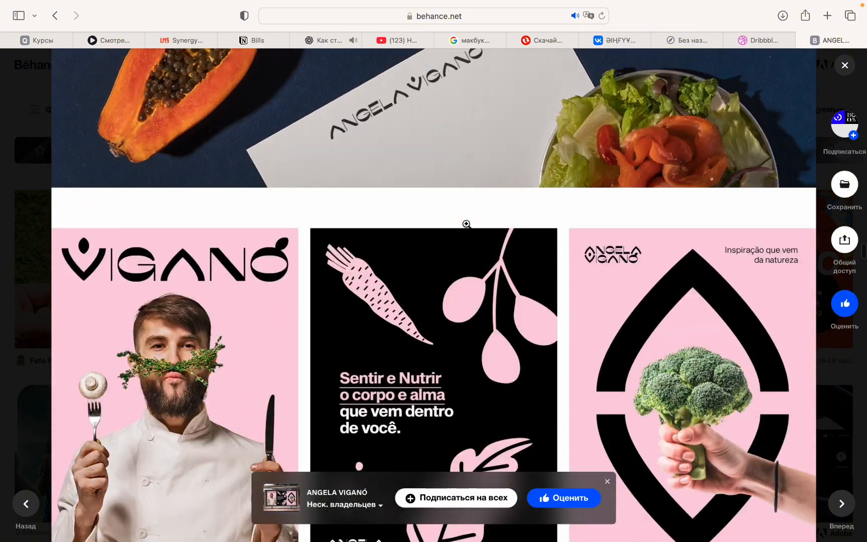
# - Browse the sticker, social media, packaging, drink can, T-shirt and tote bag mockups through to the project's end
pyautogui.scroll(-10, 466, 224)
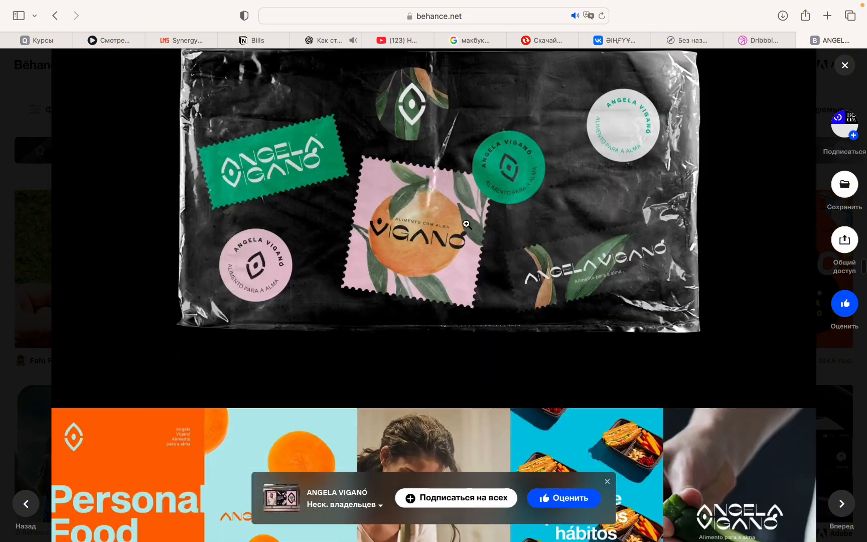
pyautogui.scroll(-3, 466, 223)
pyautogui.scroll(6, 466, 223)
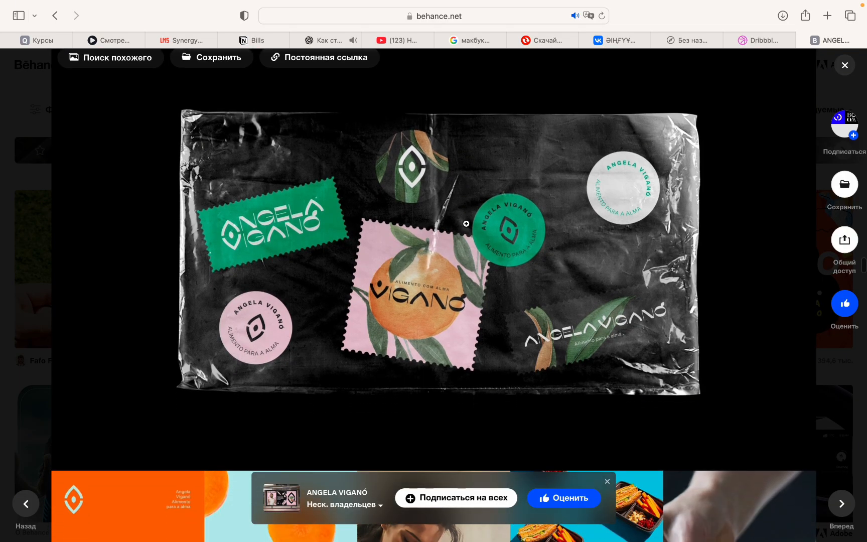
pyautogui.scroll(-8, 466, 223)
pyautogui.scroll(-20, 467, 224)
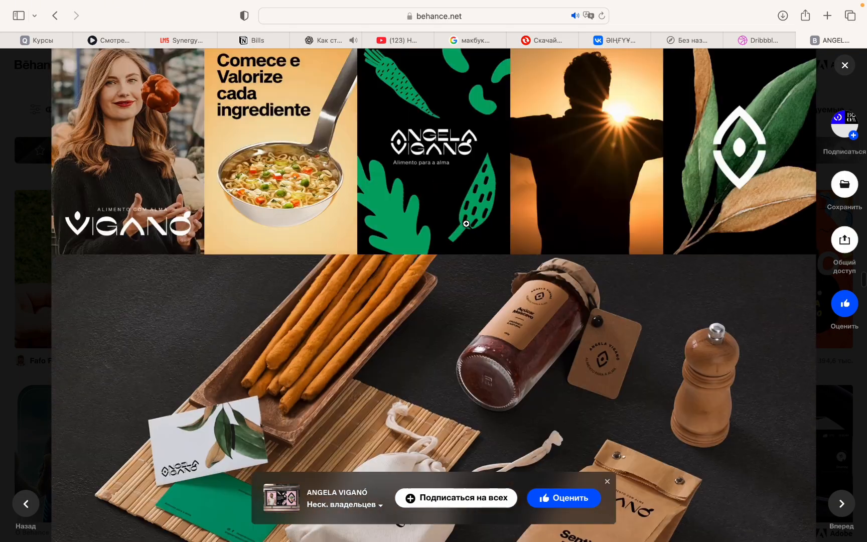
pyautogui.scroll(-8, 466, 224)
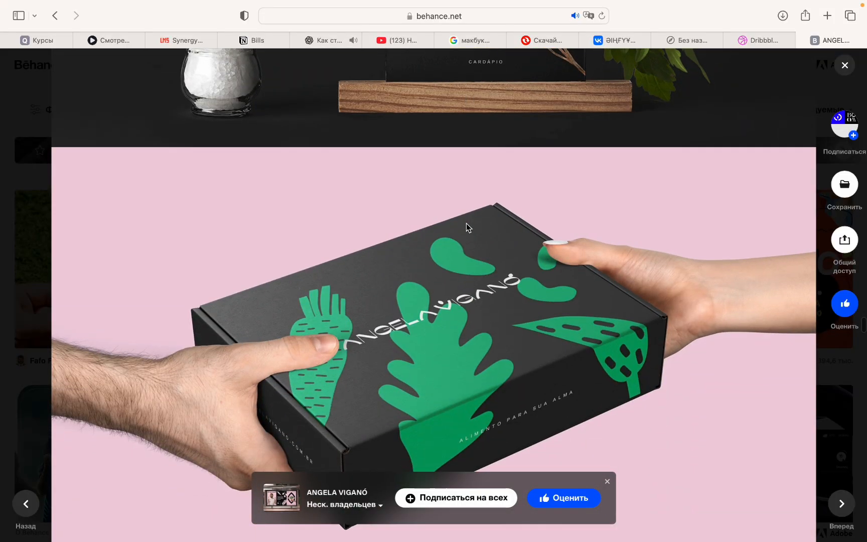
pyautogui.scroll(6, 466, 224)
pyautogui.scroll(-3, 467, 224)
pyautogui.scroll(3, 466, 223)
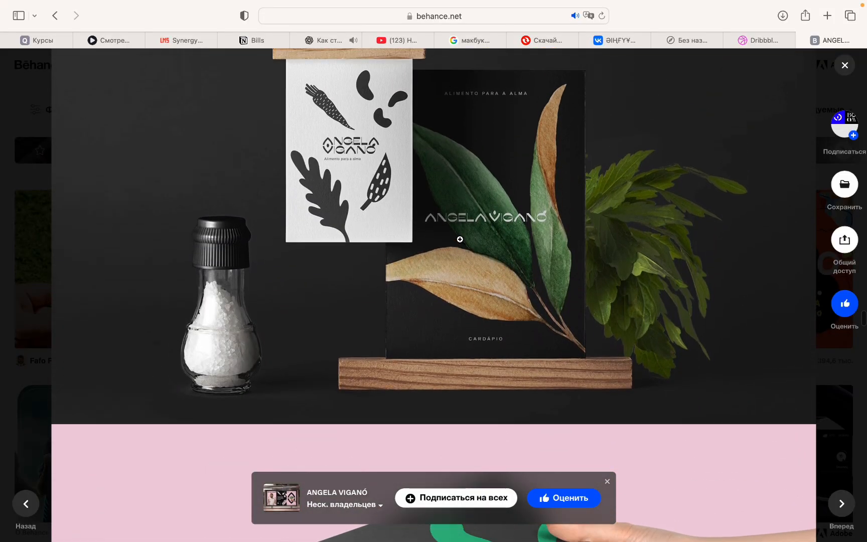
pyautogui.scroll(-12, 460, 240)
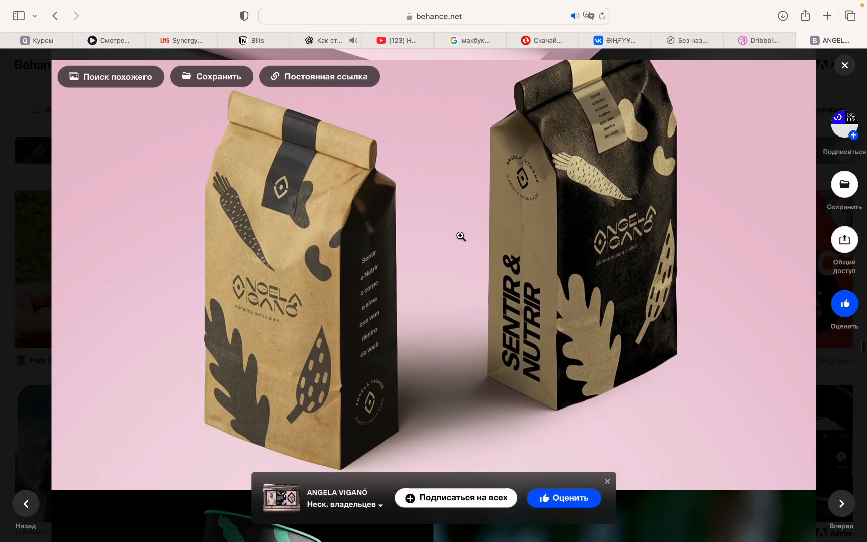
pyautogui.scroll(-15, 460, 236)
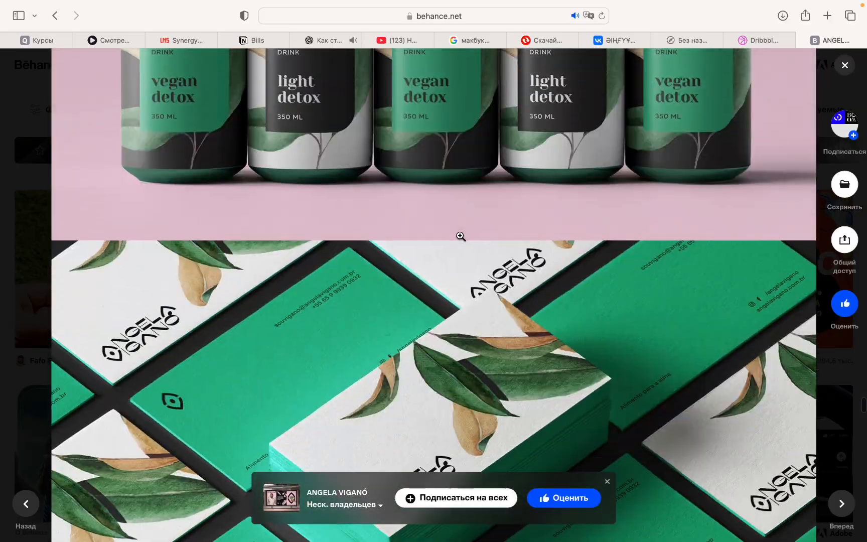
pyautogui.scroll(-15, 461, 236)
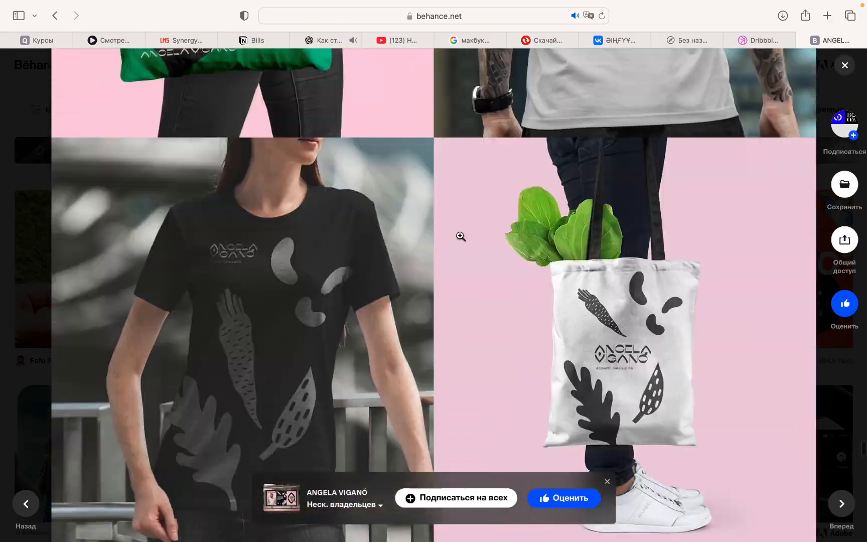
pyautogui.scroll(-20, 461, 237)
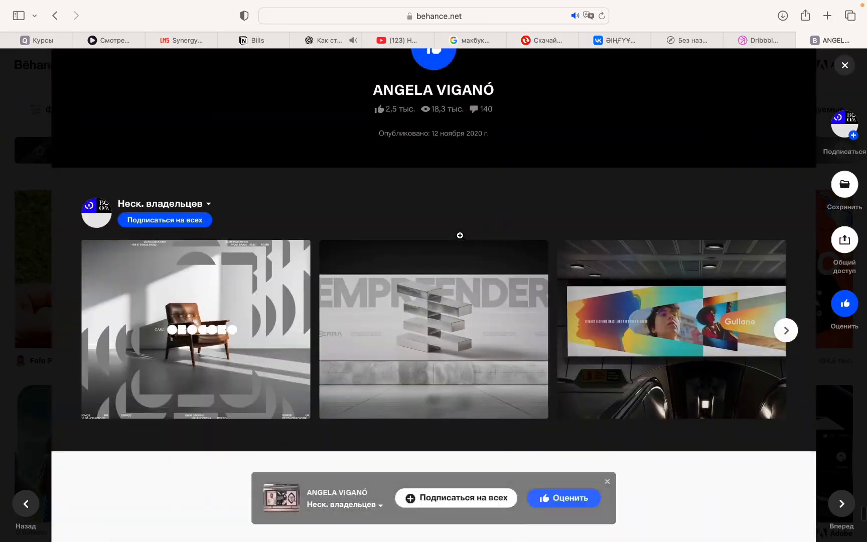
# - Look back over the outdoor advertising, can and packaging mockups, and close the project to return to the Behance feed
pyautogui.scroll(10, 460, 235)
pyautogui.scroll(3, 460, 239)
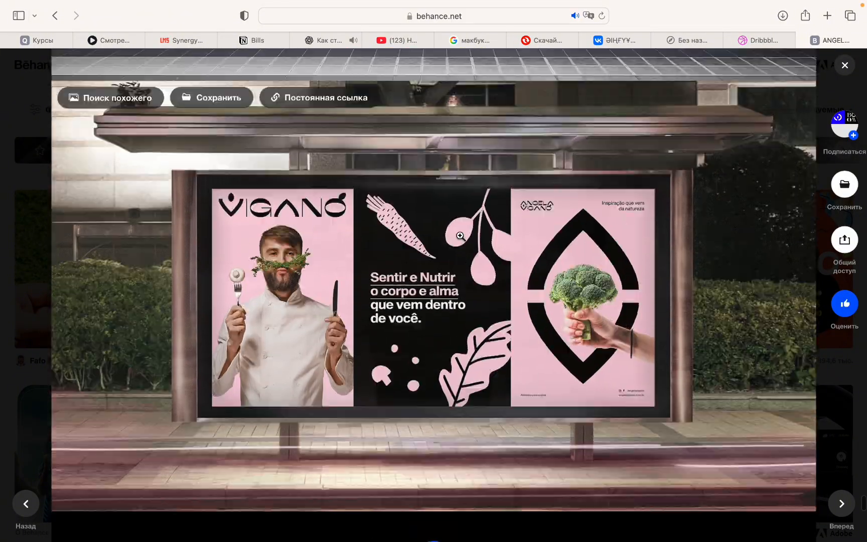
pyautogui.scroll(6, 460, 235)
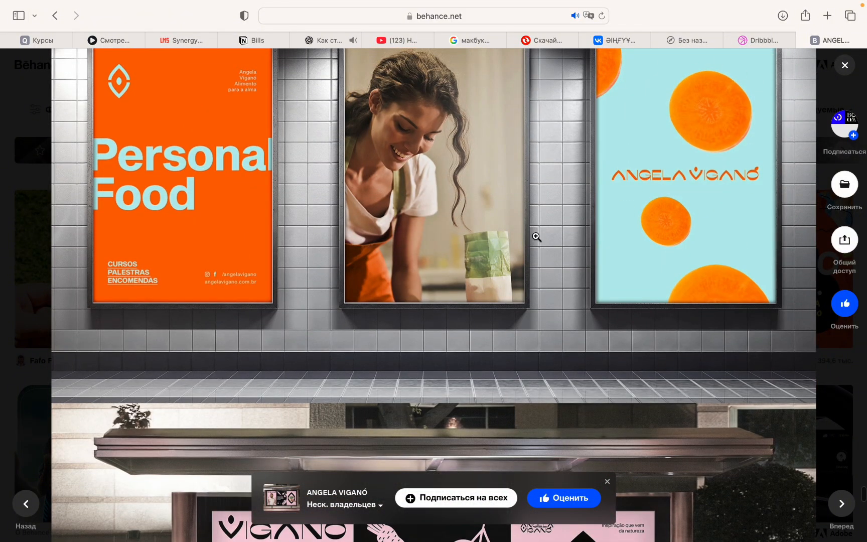
pyautogui.scroll(15, 536, 236)
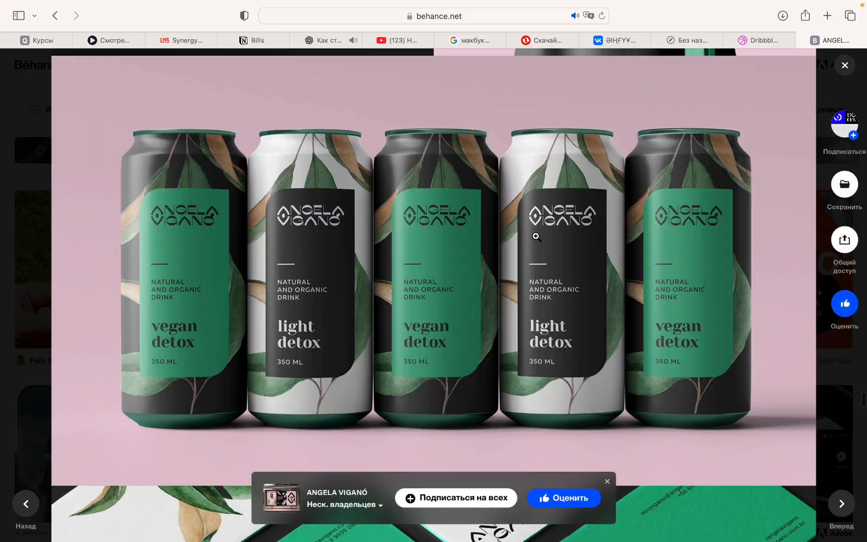
pyautogui.scroll(10, 536, 237)
pyautogui.scroll(15, 753, 107)
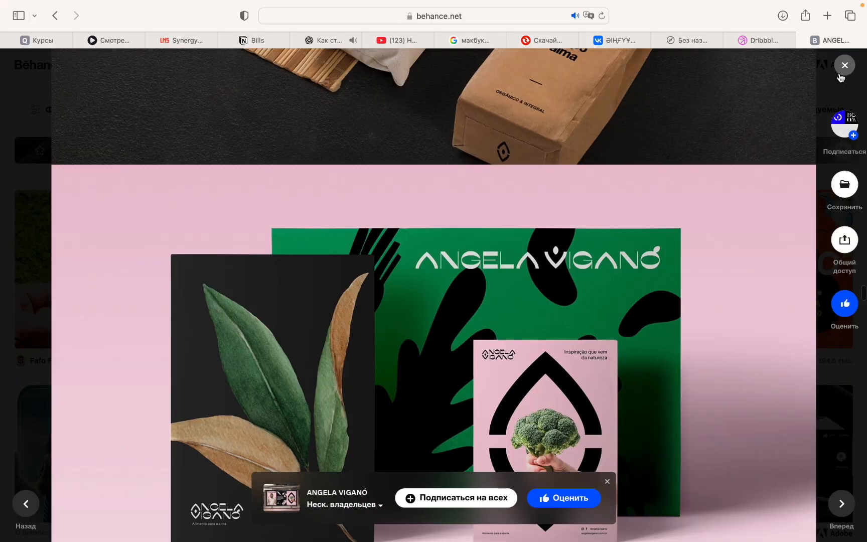
pyautogui.click(844, 65)
pyautogui.moveTo(740, 5)
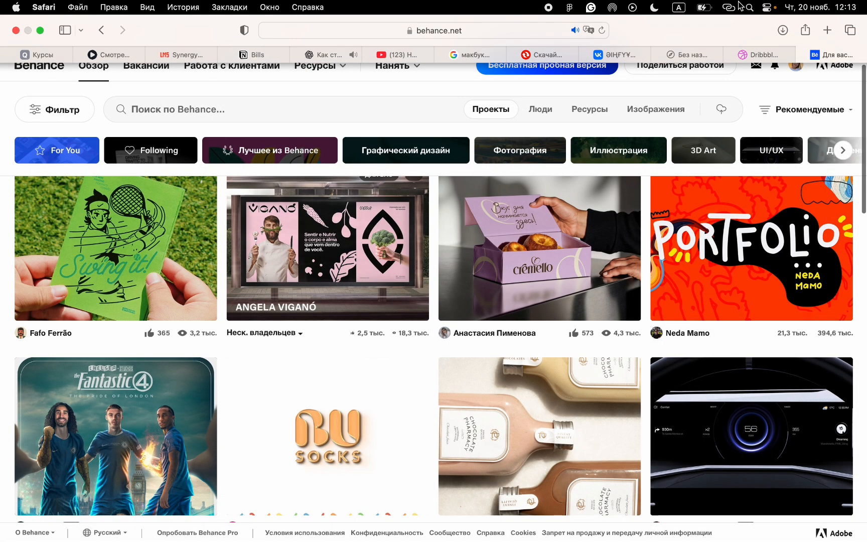